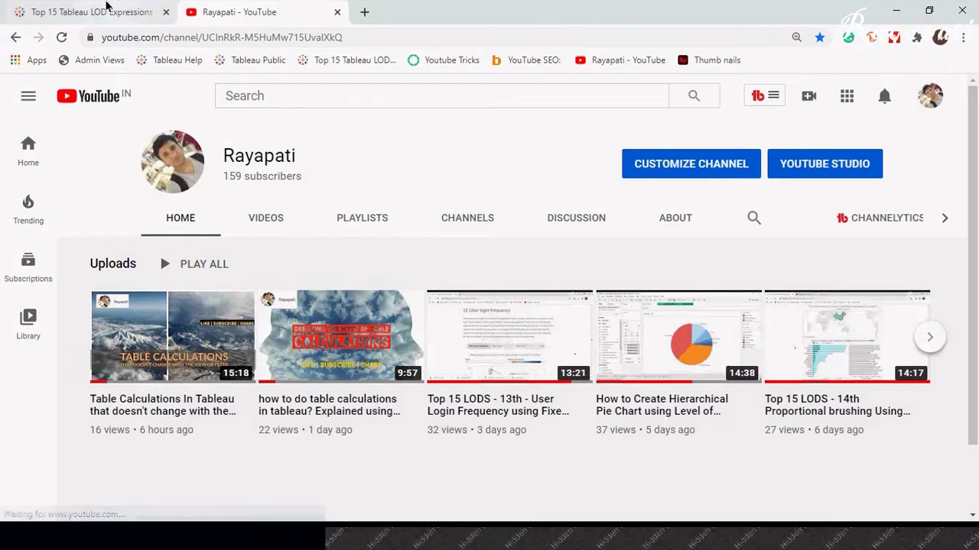
Switch to the Top 15 Tableau LOD Expressions article and review section 12, Relative period filtering.
{"action": "left_click", "coordinate": [107, 19]}
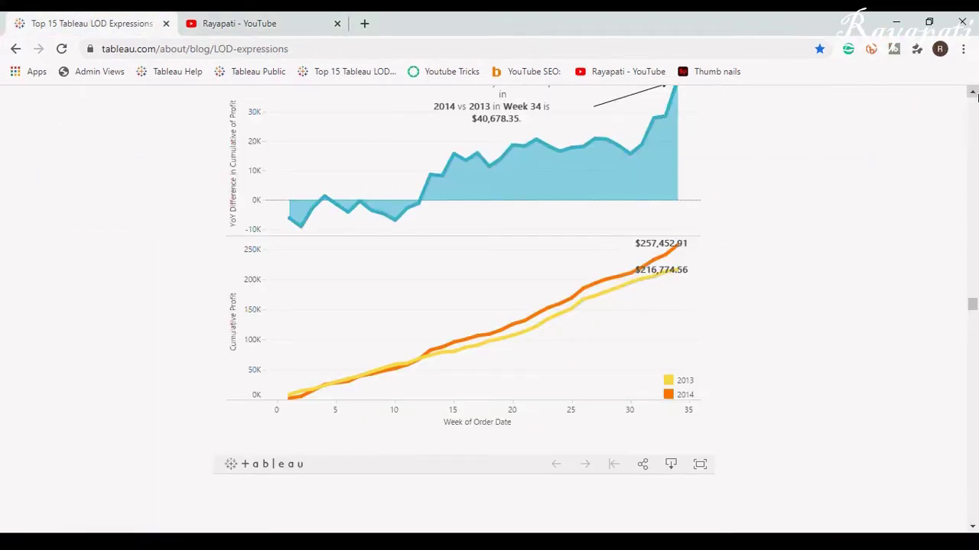
{"action": "left_click", "coordinate": [972, 92]}
{"action": "scroll", "coordinate": [971, 92], "scroll_direction": "up", "scroll_amount": 4}
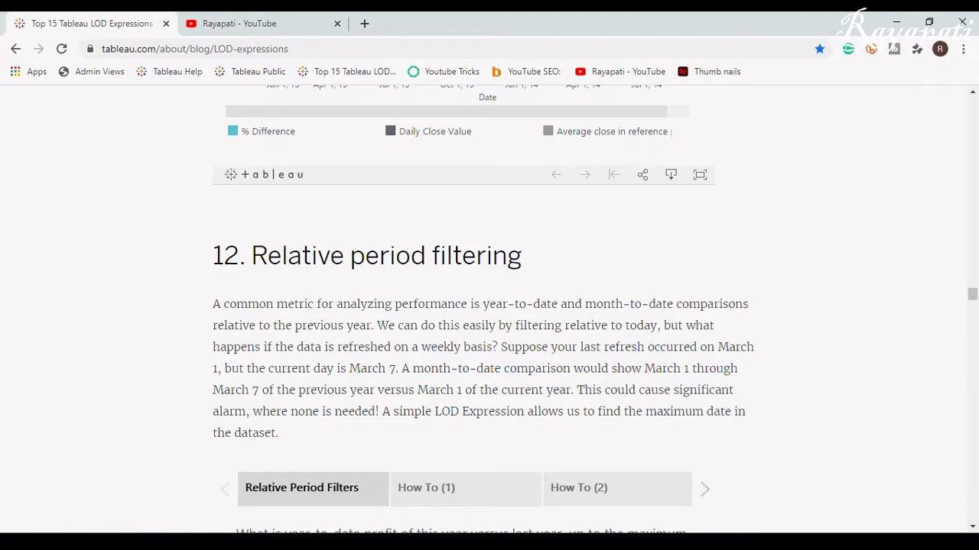
{"action": "scroll", "coordinate": [974, 530], "scroll_direction": "down", "scroll_amount": 6}
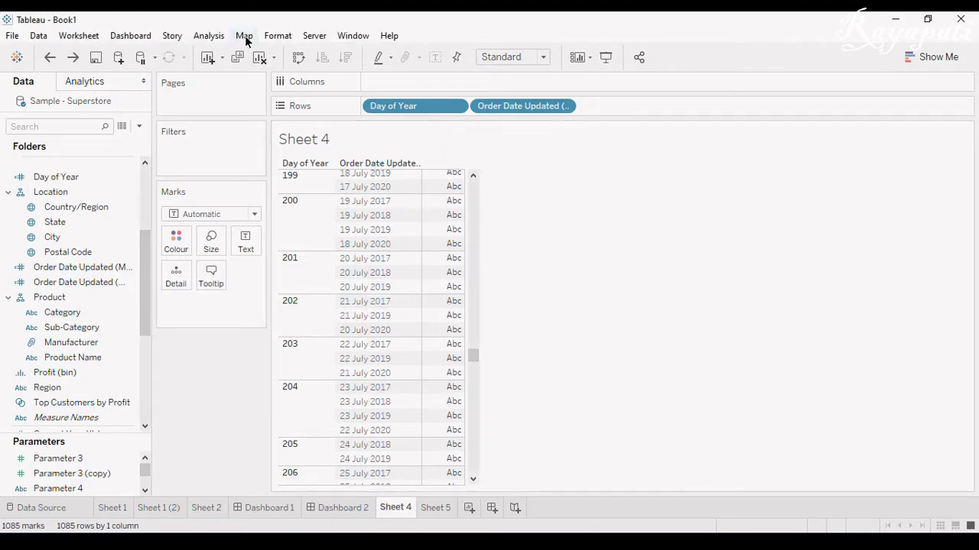
In Tableau, start a new calculated field on Sheet 4 with the formula { MAX([Order Date Updated])}.
{"action": "left_click", "coordinate": [212, 36]}
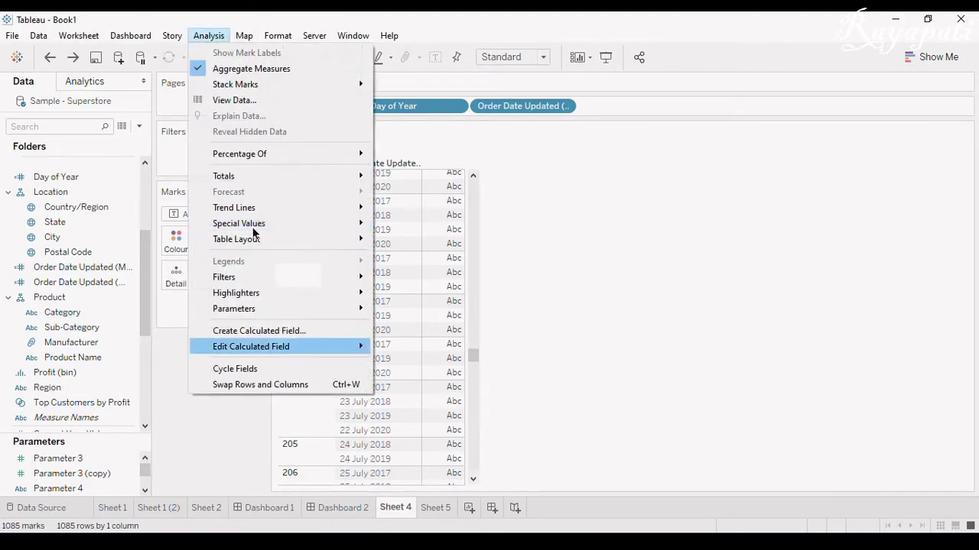
{"action": "left_click", "coordinate": [279, 335]}
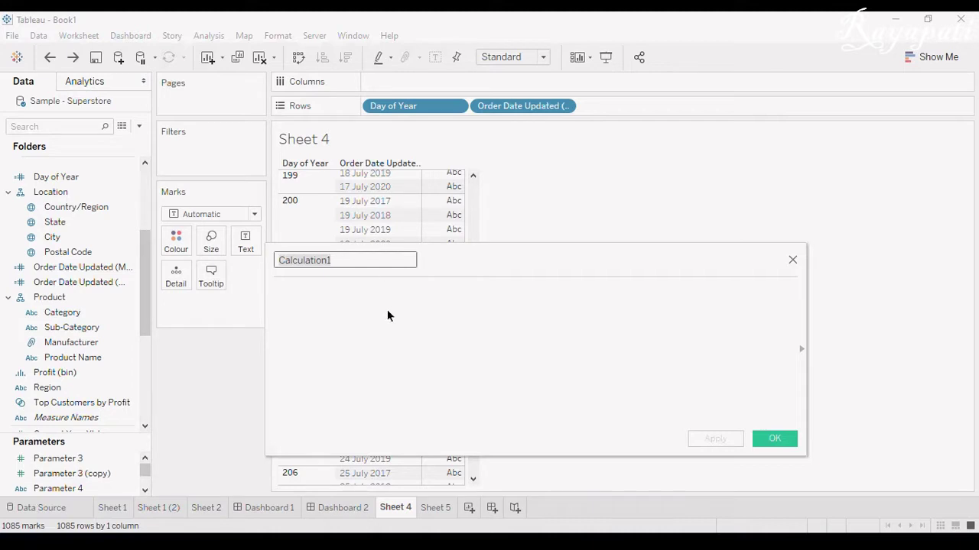
{"action": "left_click", "coordinate": [400, 339]}
{"action": "type", "text": "{ "}
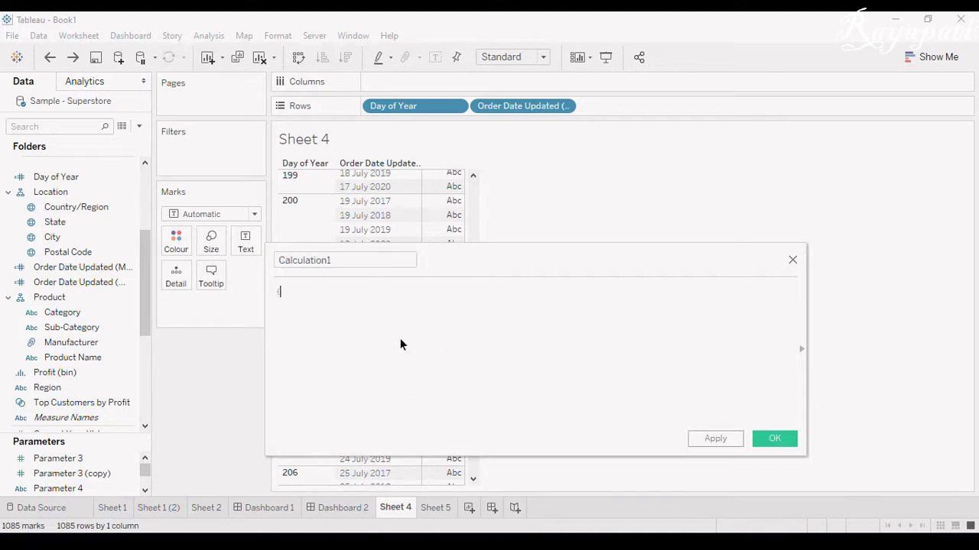
{"action": "type", "text": "}"}
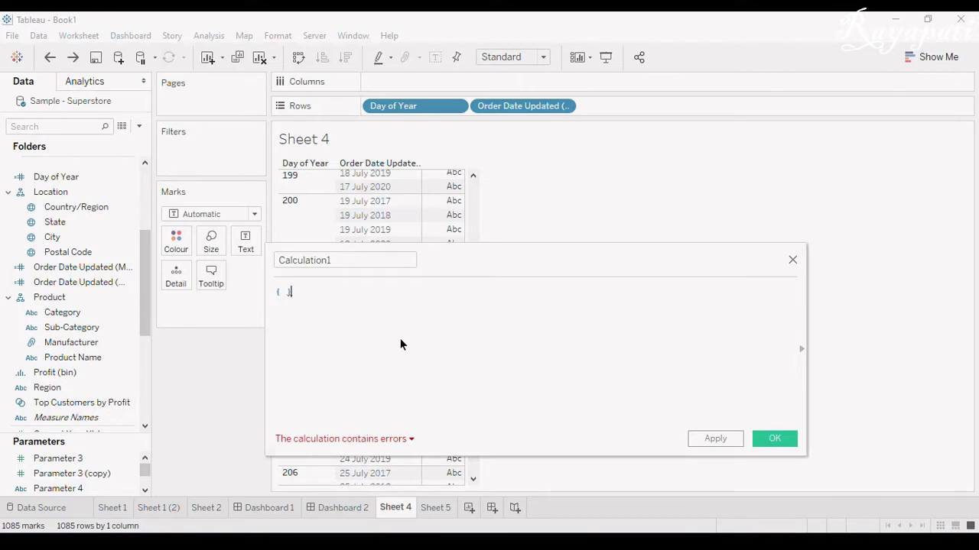
{"action": "key", "text": "Left"}
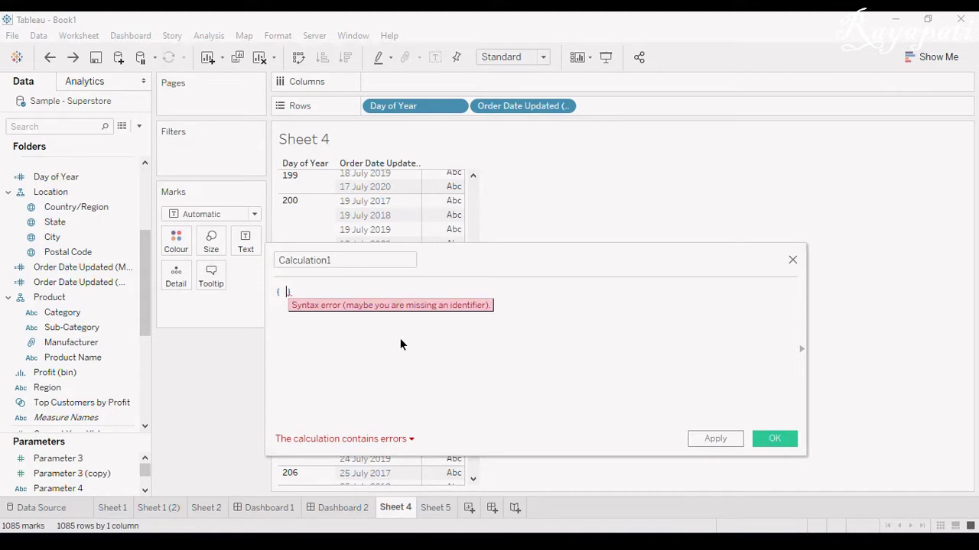
{"action": "type", "text": "MAX(ord"}
{"action": "key", "text": "Return"}
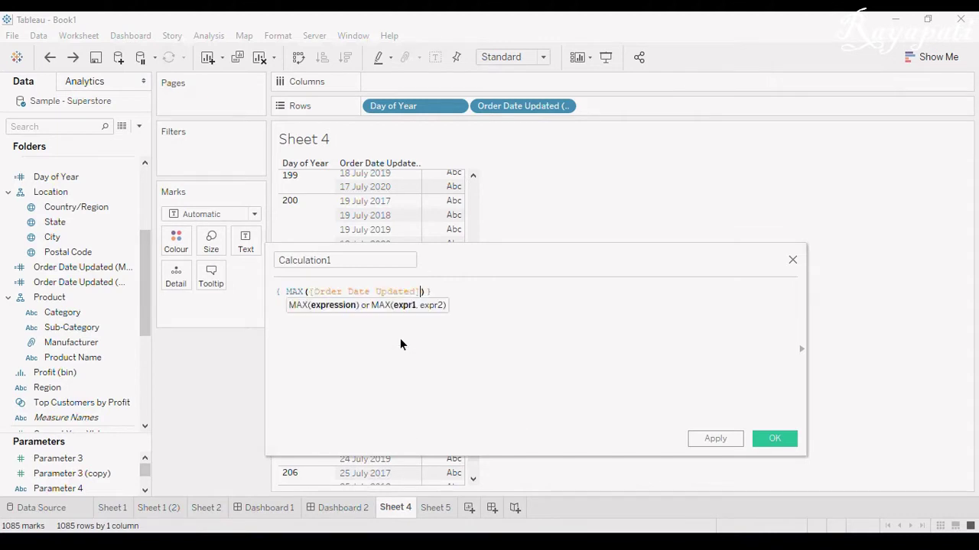
Name the calculated field Max Order Date and save it.
{"action": "double_click", "coordinate": [356, 260]}
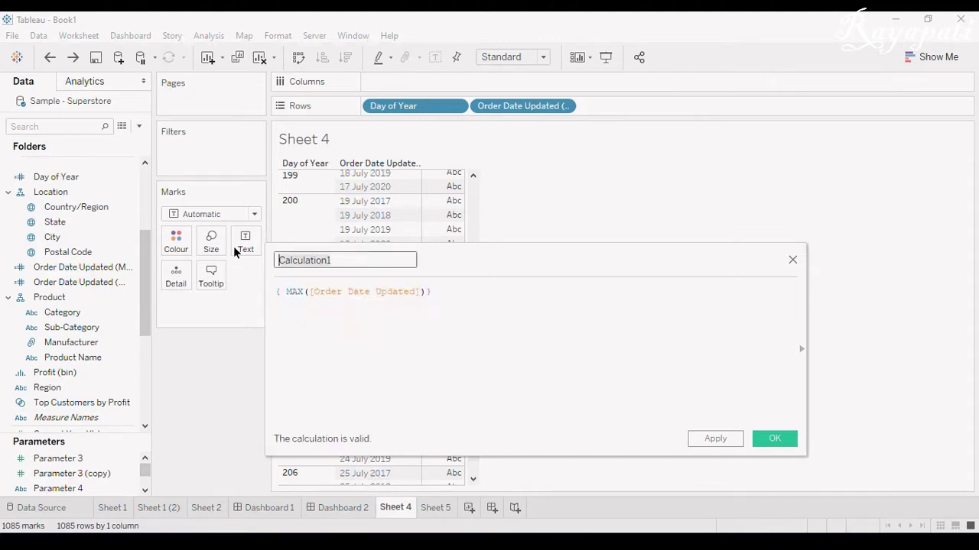
{"action": "type", "text": "Max Or"}
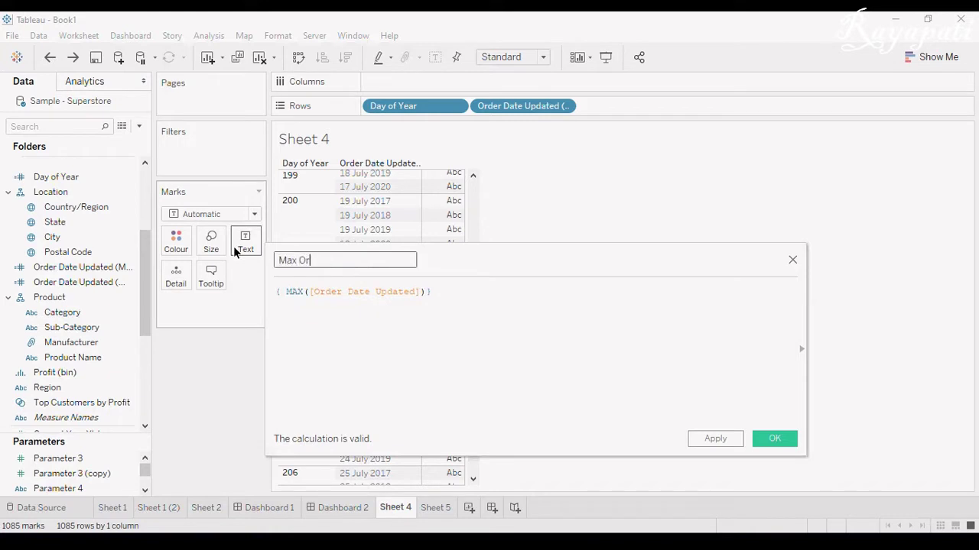
{"action": "type", "text": "der Date"}
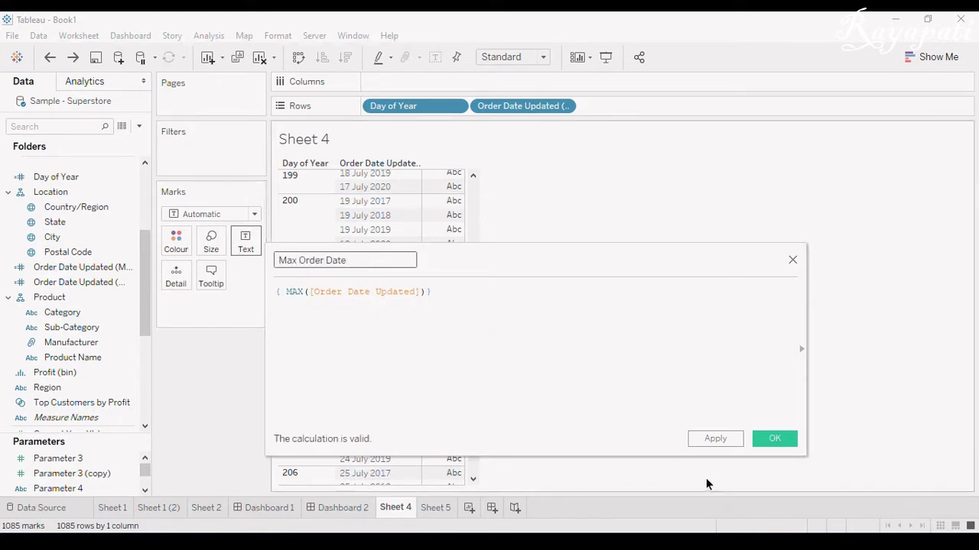
{"action": "left_click", "coordinate": [768, 439]}
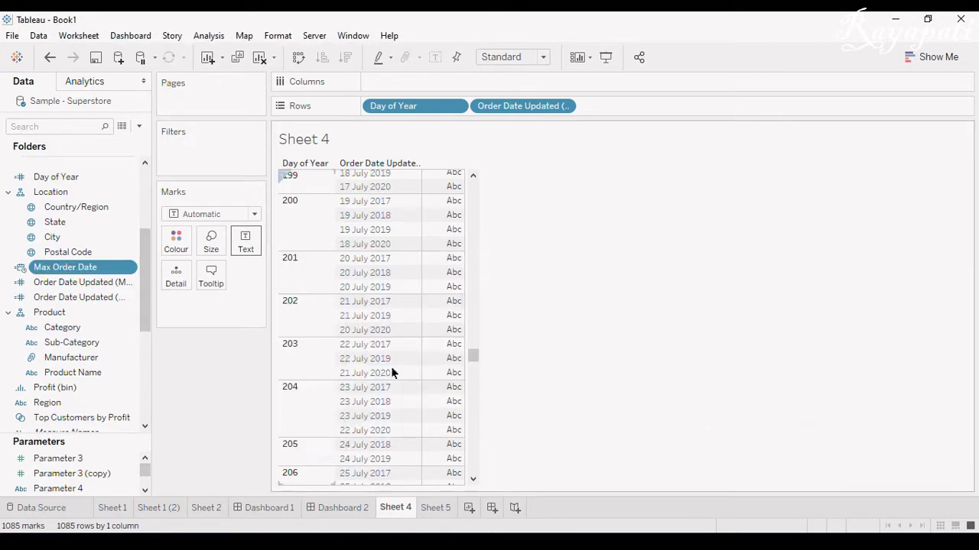
Create a custom date from Max Order Date with Month / Day / Year detail and place it last on Rows.
{"action": "left_click", "coordinate": [127, 270]}
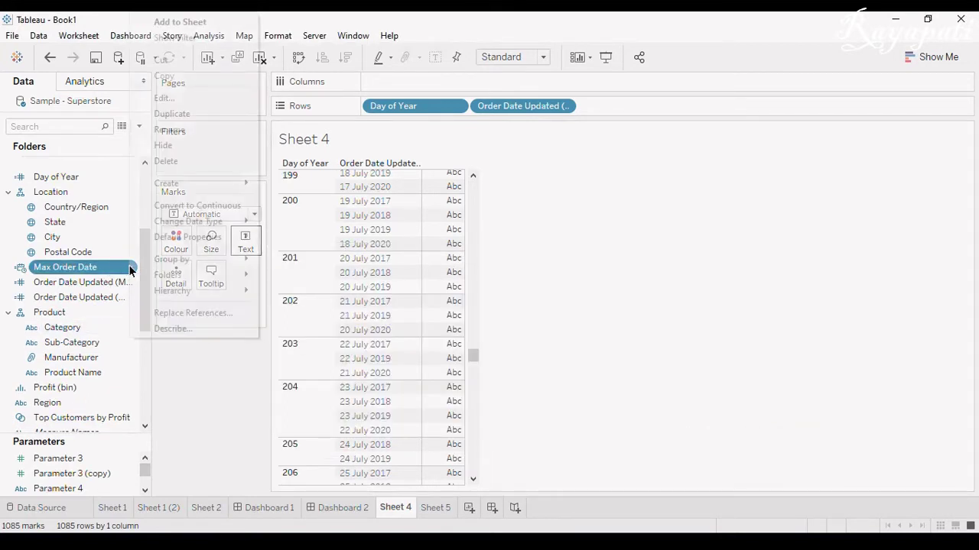
{"action": "mouse_move", "coordinate": [186, 192]}
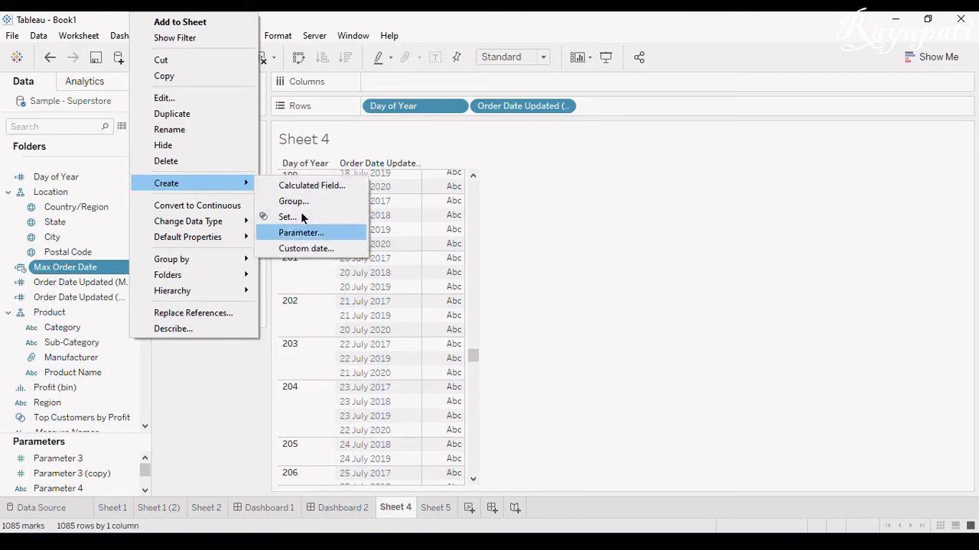
{"action": "left_click", "coordinate": [301, 247]}
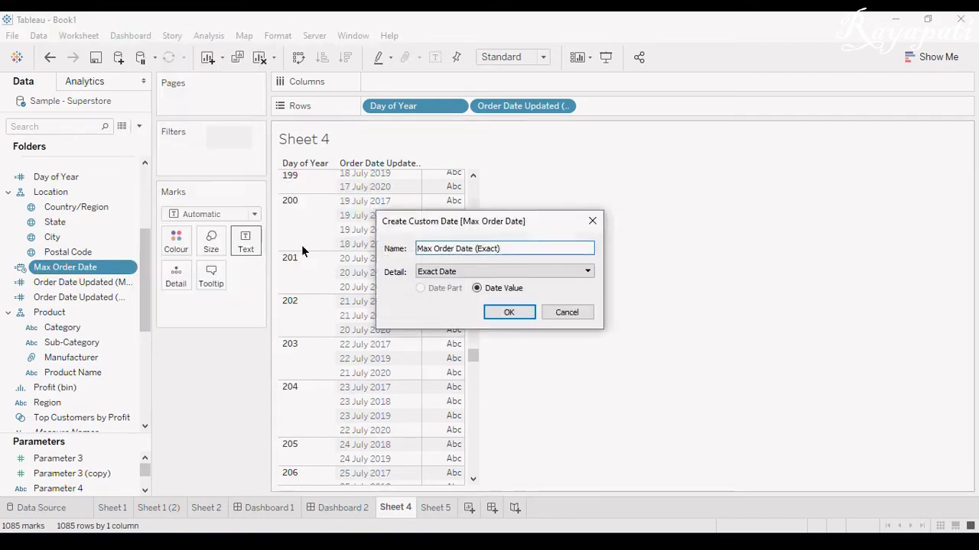
{"action": "left_click", "coordinate": [478, 274]}
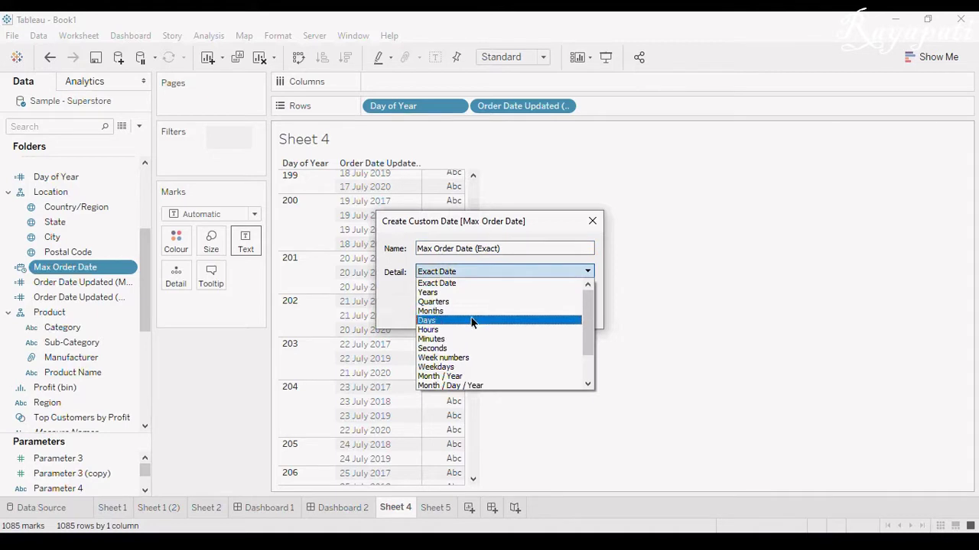
{"action": "left_click", "coordinate": [458, 385]}
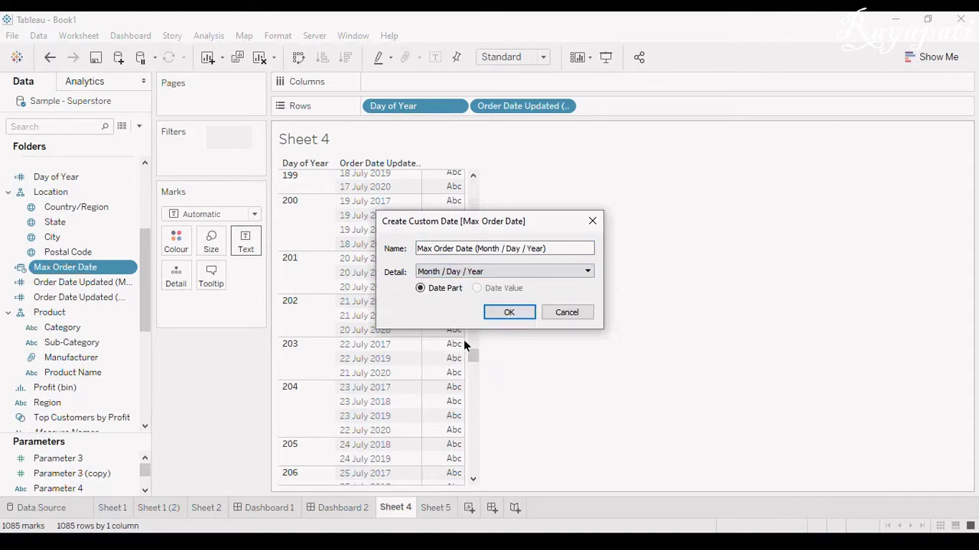
{"action": "left_click", "coordinate": [508, 312]}
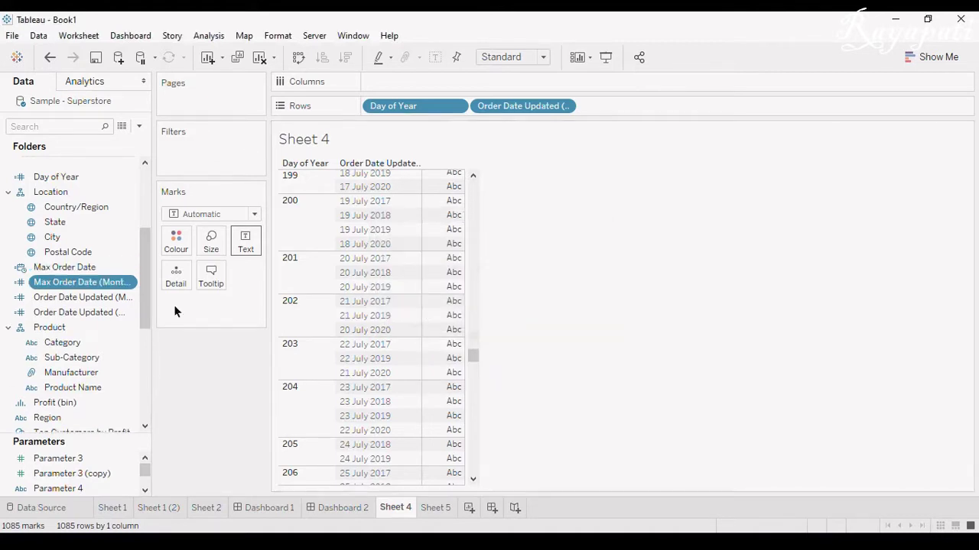
{"action": "left_click_drag", "start_coordinate": [66, 277], "coordinate": [628, 107]}
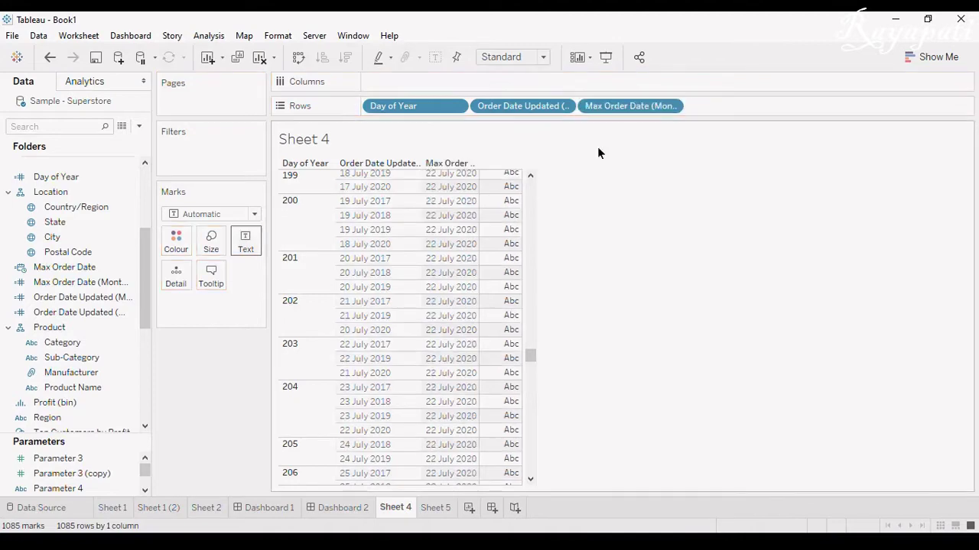
{"action": "left_click_drag", "start_coordinate": [531, 357], "coordinate": [536, 209]}
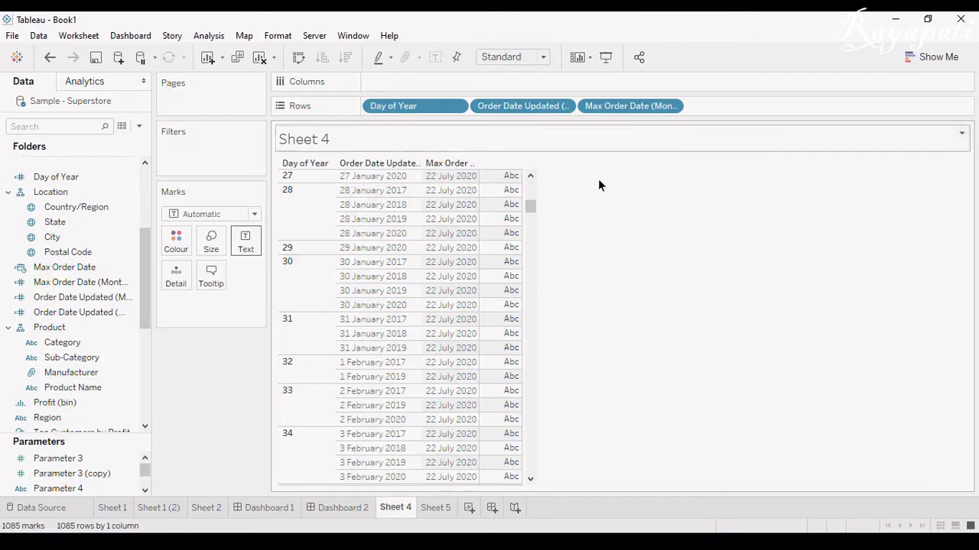
Start another calculated field and insert the DATEPART function into its formula.
{"action": "left_click", "coordinate": [209, 37]}
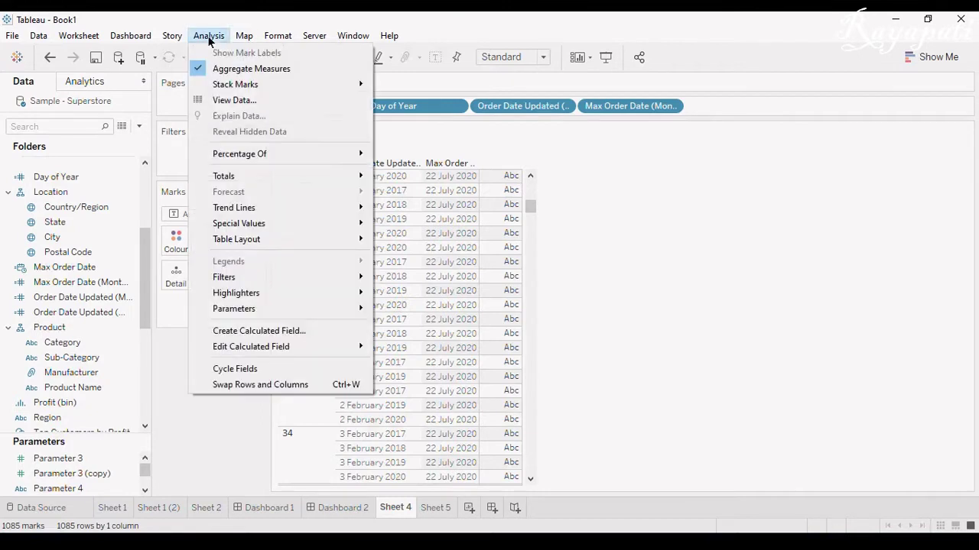
{"action": "left_click", "coordinate": [259, 331]}
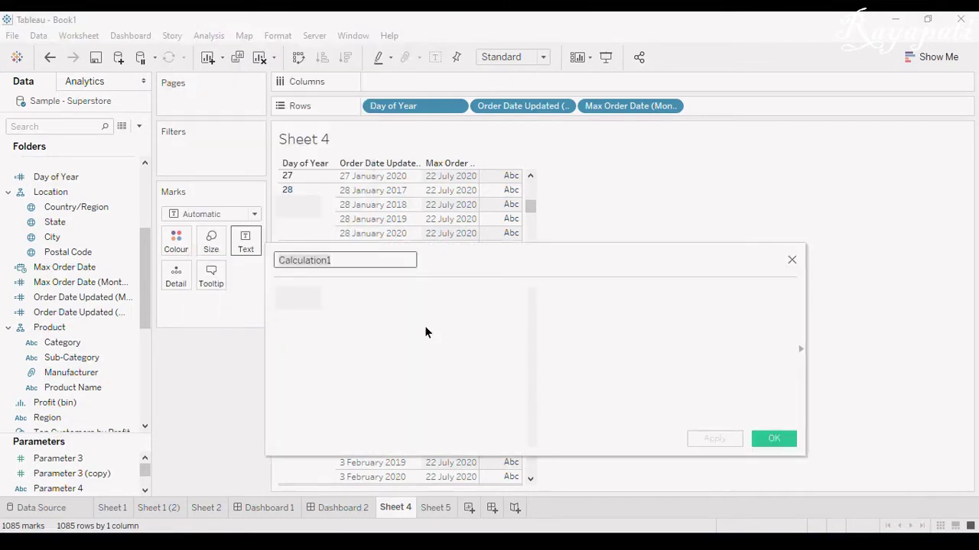
{"action": "type", "text": "Date"}
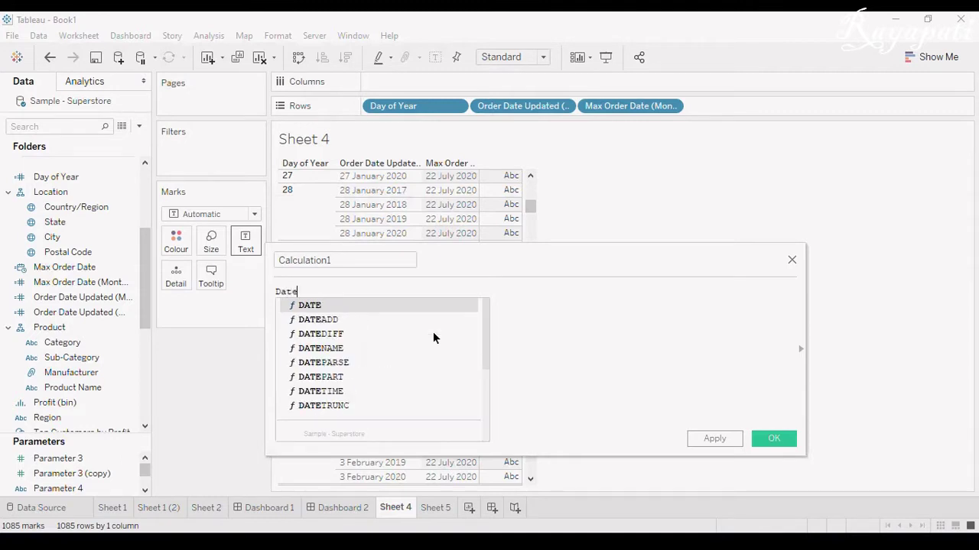
{"action": "key", "text": "Down"}
{"action": "key", "text": "Down"}
{"action": "key", "text": "Down"}
{"action": "key", "text": "Down"}
{"action": "key", "text": "Down"}
{"action": "key", "text": "Return"}
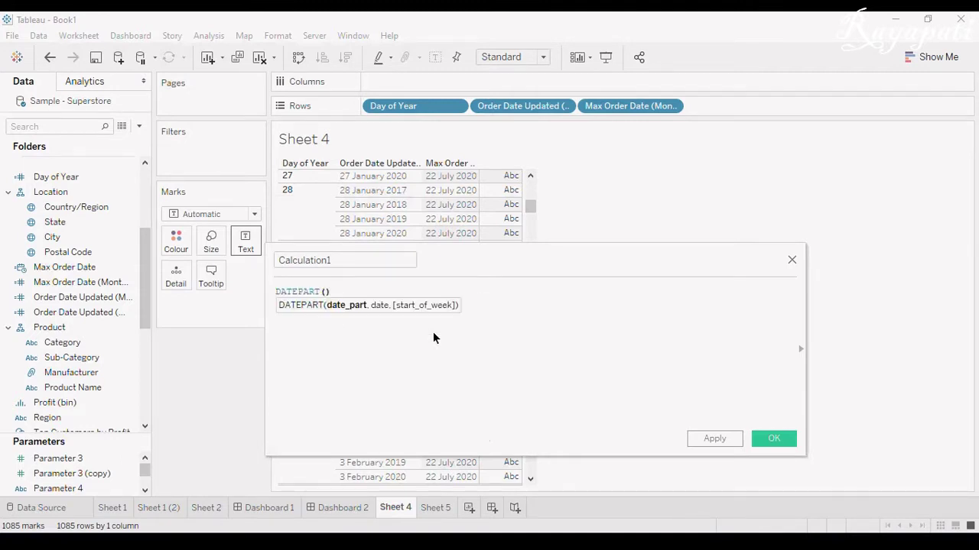
Complete the DATEPART arguments with 'dayofyear' and the Max Order Date field.
{"action": "type", "text": "'dayofye"}
{"action": "type", "text": "ar'"}
{"action": "type", "text": ",ord"}
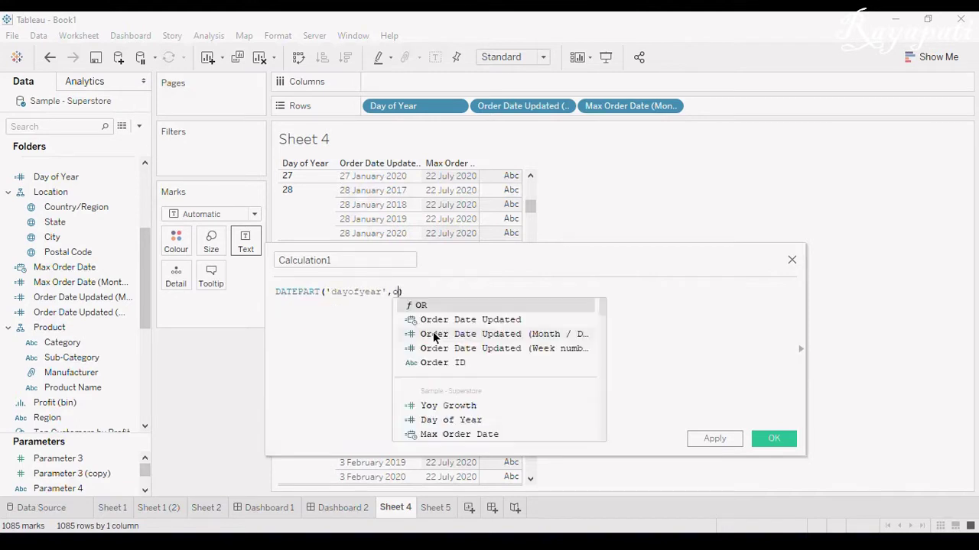
{"action": "key", "text": "BackSpace"}
{"action": "key", "text": "BackSpace"}
{"action": "key", "text": "BackSpace"}
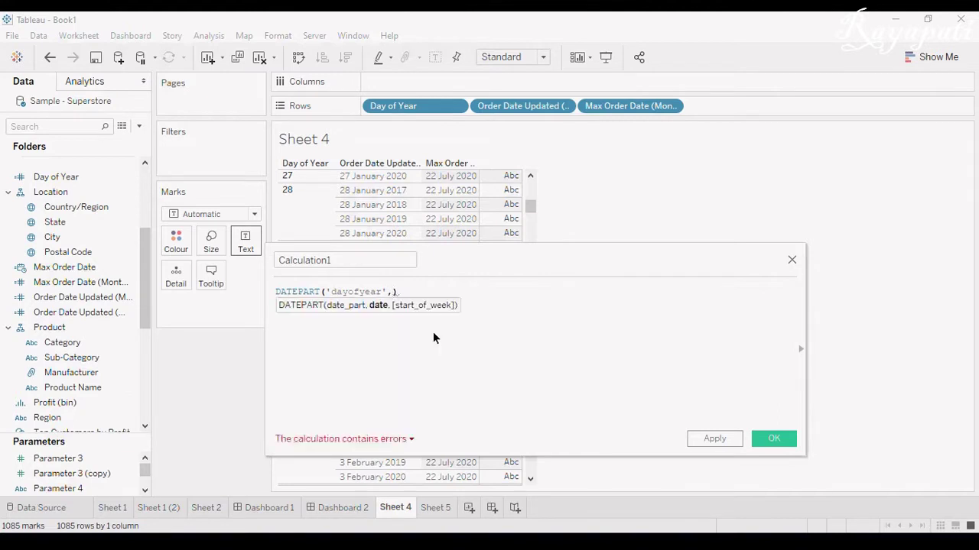
{"action": "type", "text": "max"}
{"action": "key", "text": "Down"}
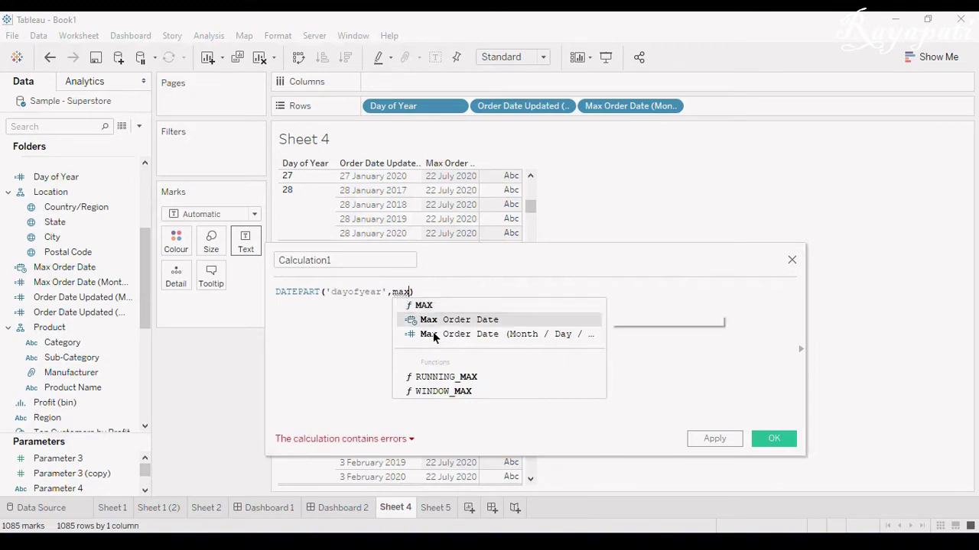
{"action": "key", "text": "Return"}
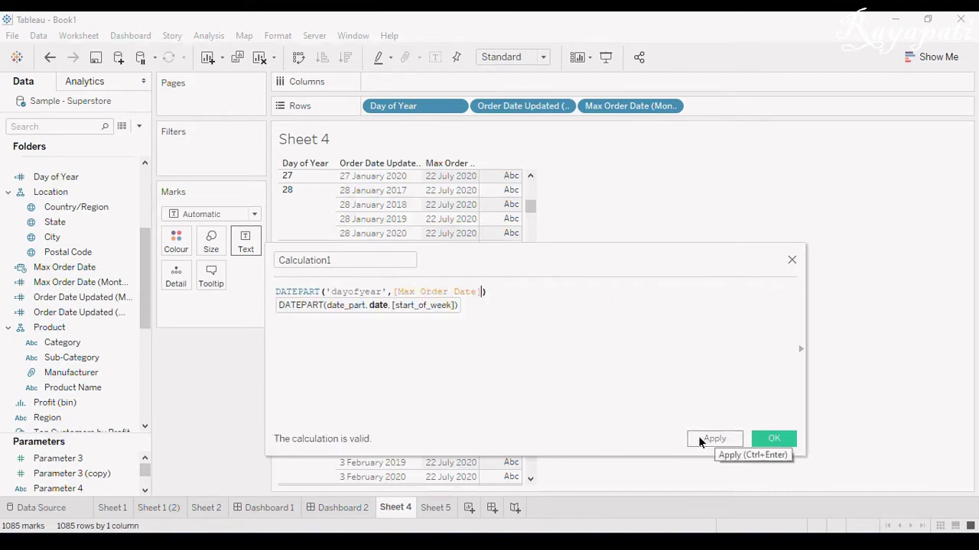
Name the DATEPART calculation Day of Year Max, apply it and save it.
{"action": "left_click", "coordinate": [359, 256]}
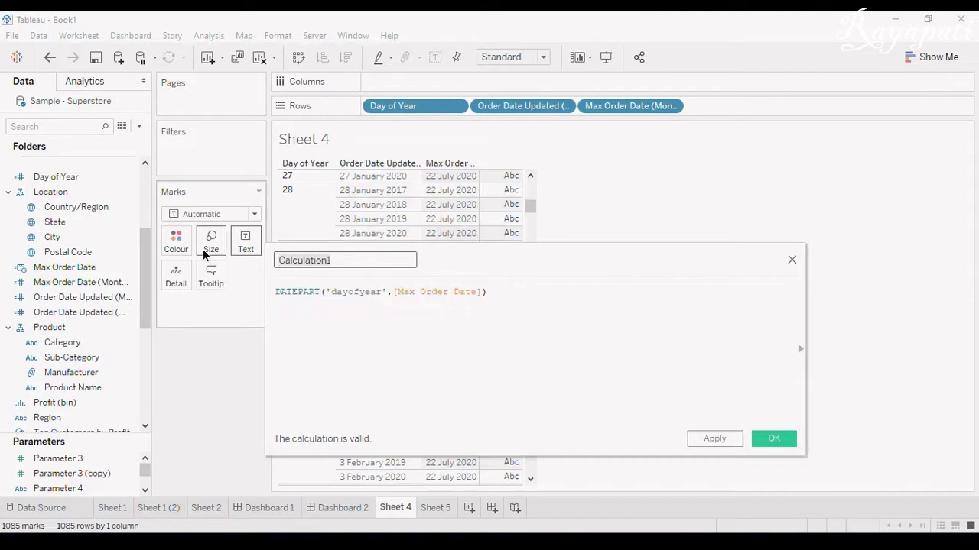
{"action": "type", "text": "Day "}
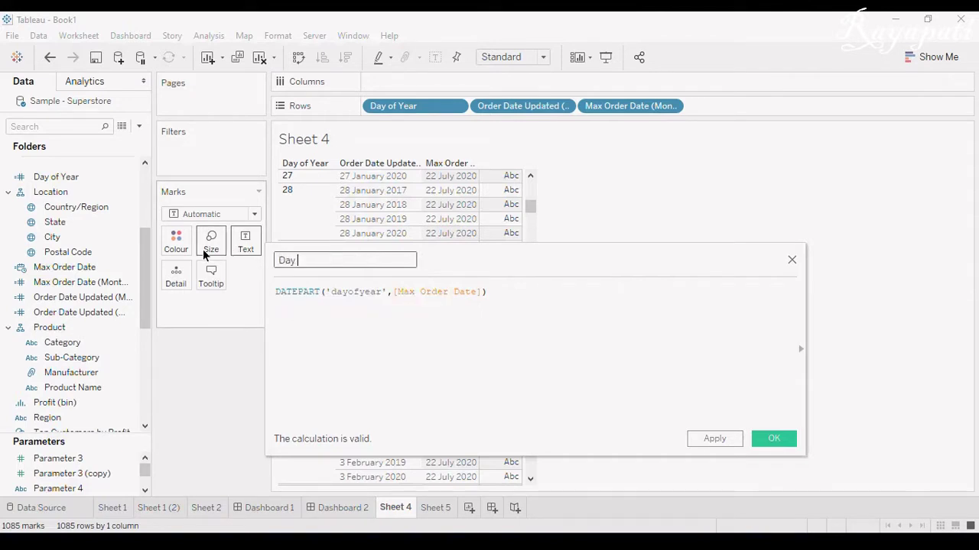
{"action": "type", "text": "of Year Max"}
{"action": "left_click", "coordinate": [719, 441]}
{"action": "left_click", "coordinate": [773, 439]}
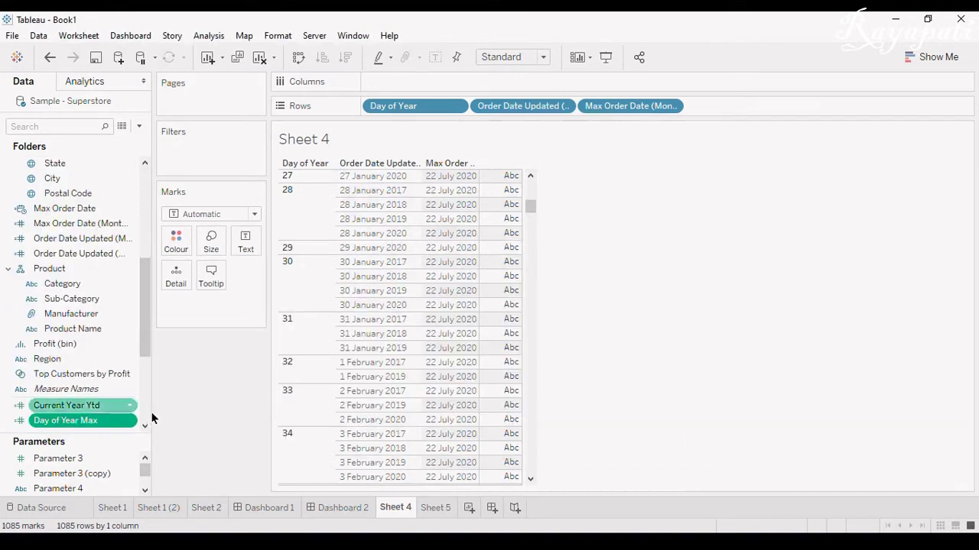
Place Day of Year Max at the end of Rows and convert it to a dimension.
{"action": "mouse_move", "coordinate": [109, 421]}
{"action": "left_mouse_down"}
{"action": "mouse_move", "coordinate": [758, 127]}
{"action": "mouse_move", "coordinate": [769, 107]}
{"action": "left_mouse_up"}
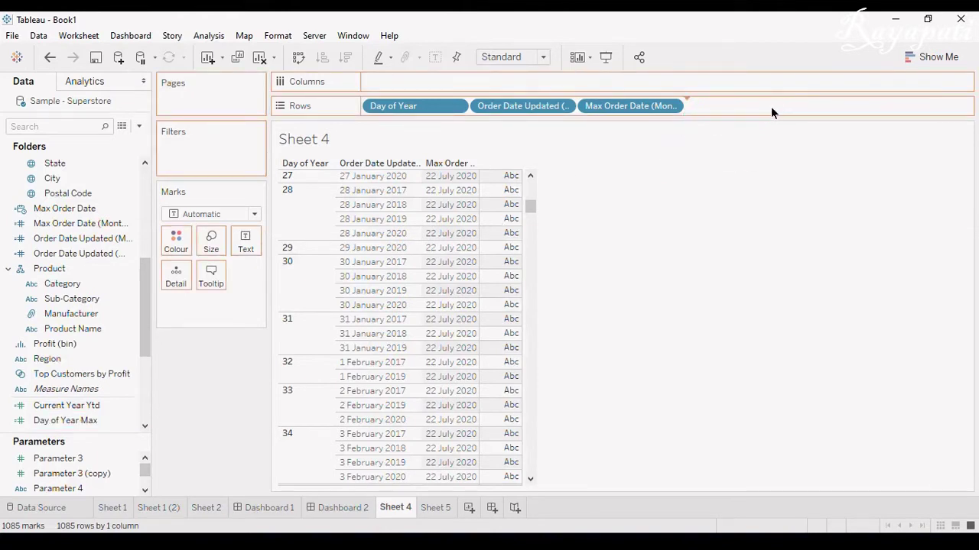
{"action": "left_click", "coordinate": [778, 105]}
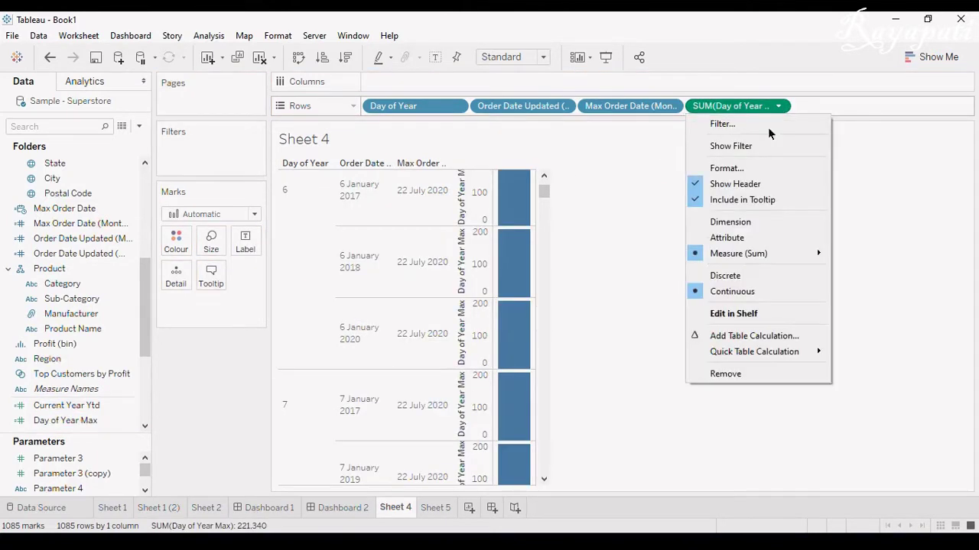
{"action": "left_click", "coordinate": [750, 222]}
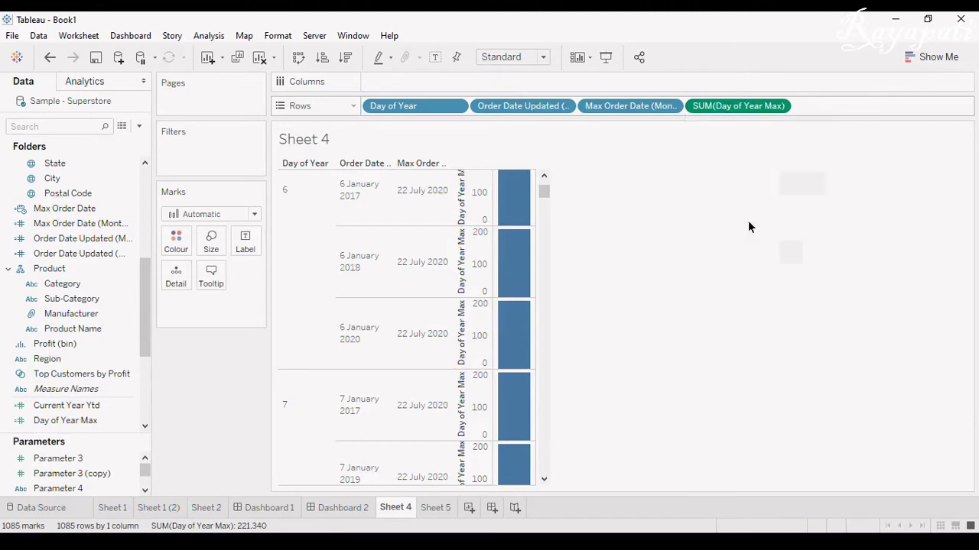
Convert the Day of Year Max field on Rows to discrete and review the resulting table rows.
{"action": "left_click", "coordinate": [778, 105]}
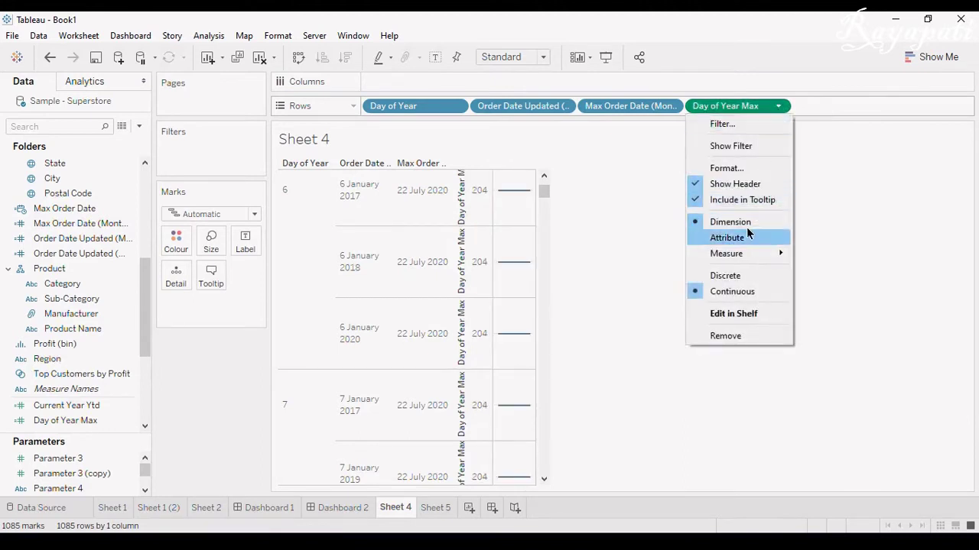
{"action": "left_click", "coordinate": [742, 275]}
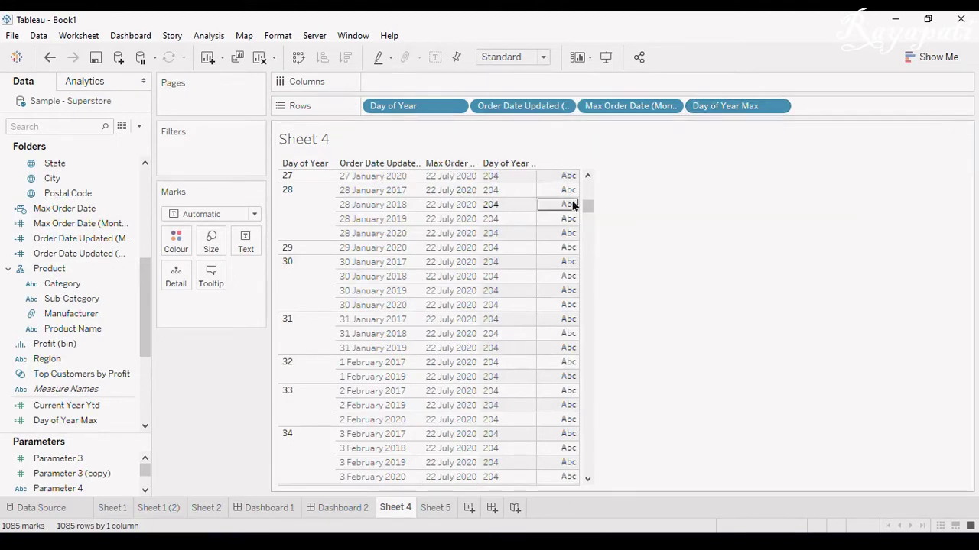
{"action": "left_click_drag", "start_coordinate": [586, 203], "coordinate": [585, 183]}
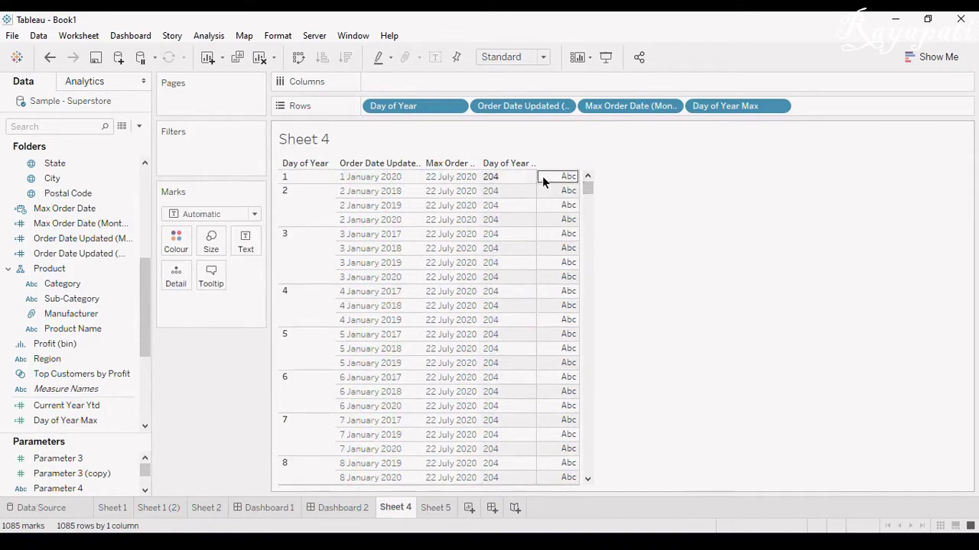
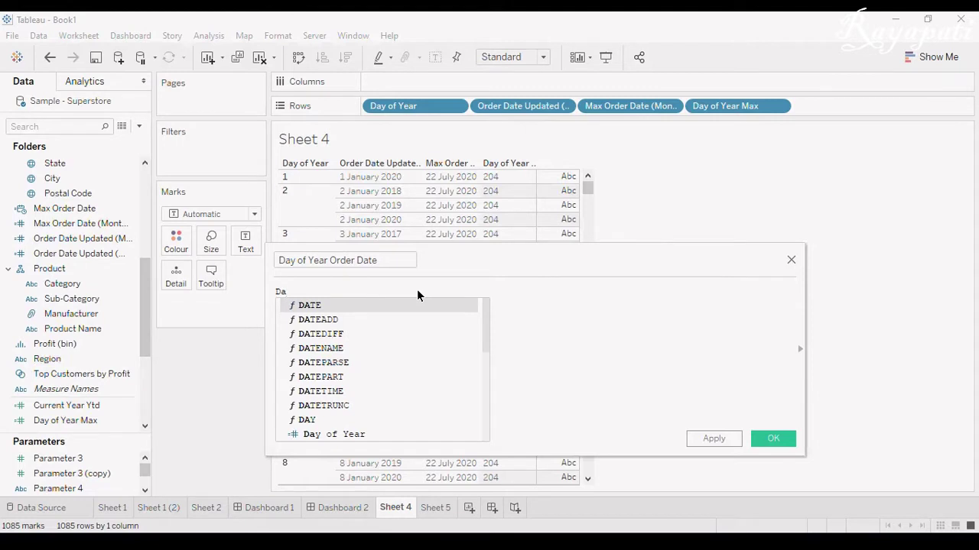
Insert the DATEPART function into the formula of the Day of Year Order Date calculation.
{"action": "key", "text": "Down"}
{"action": "key", "text": "Down"}
{"action": "key", "text": "Down"}
{"action": "key", "text": "Down"}
{"action": "key", "text": "Down"}
{"action": "key", "text": "Return"}
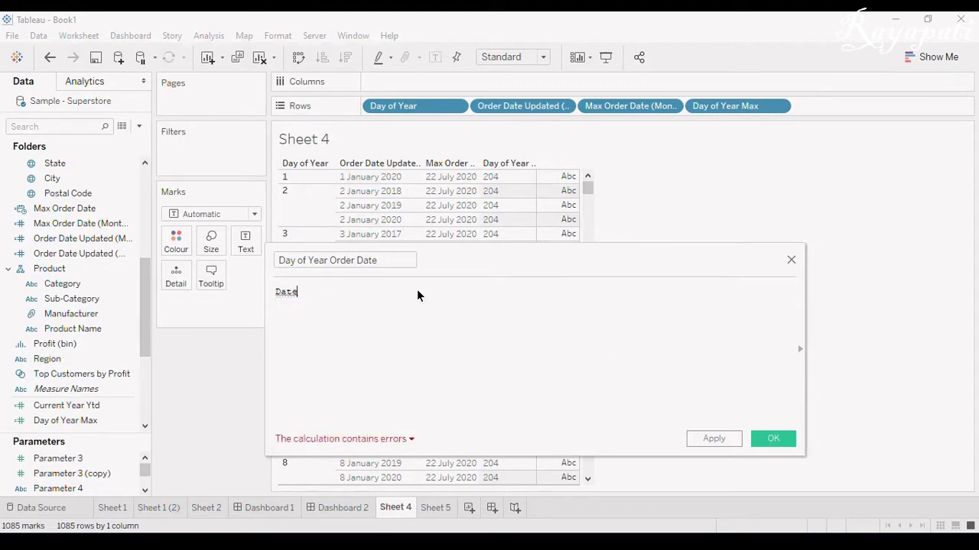
Complete the DATEPART arguments with 'dayofyear' and the Order Date Updated field, and save the calculation.
{"action": "type", "text": "'dayo"}
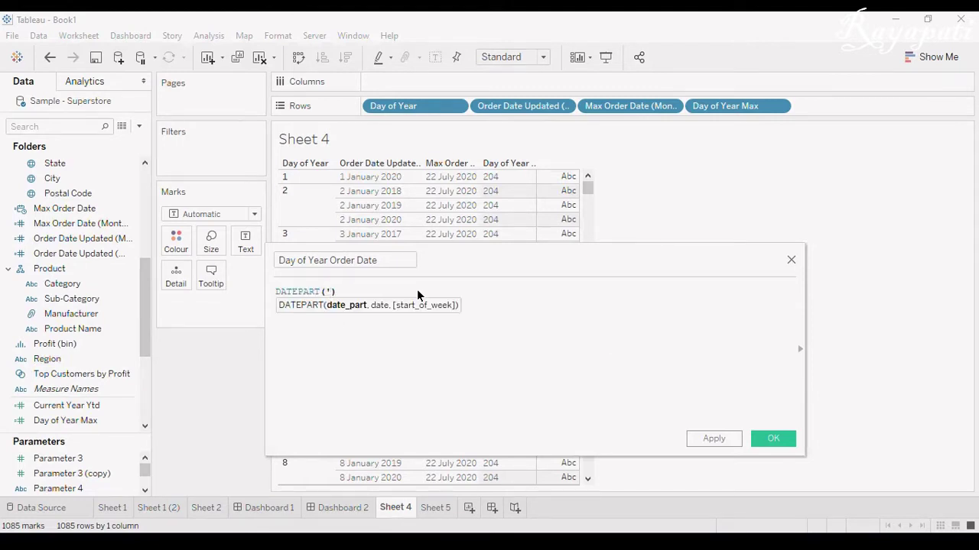
{"action": "type", "text": "fyear"}
{"action": "type", "text": "',ord"}
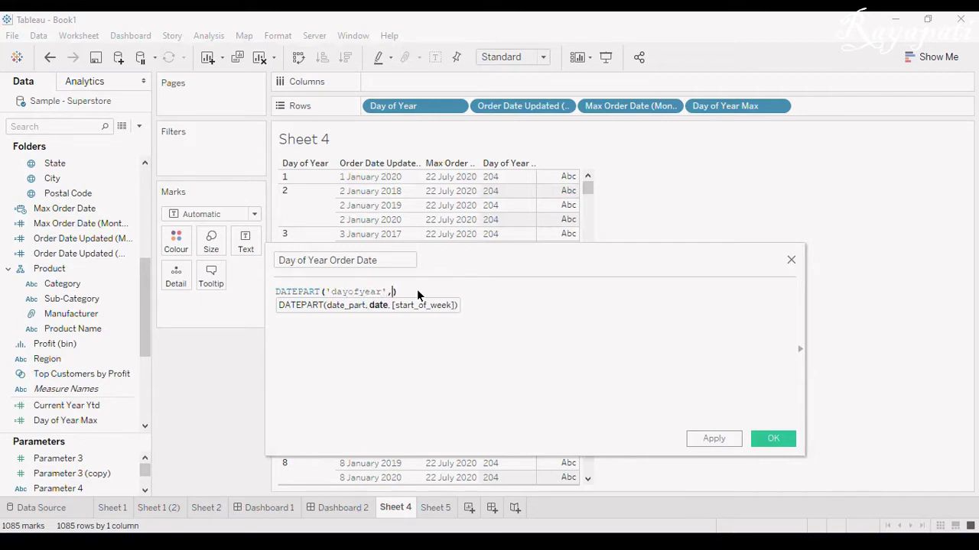
{"action": "key", "text": "Return"}
{"action": "left_click", "coordinate": [704, 439]}
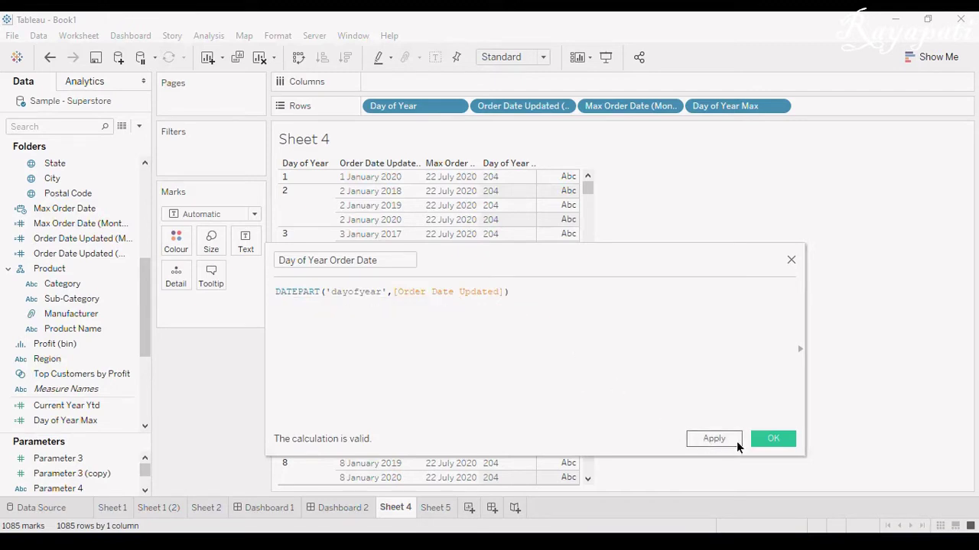
{"action": "left_click", "coordinate": [761, 440]}
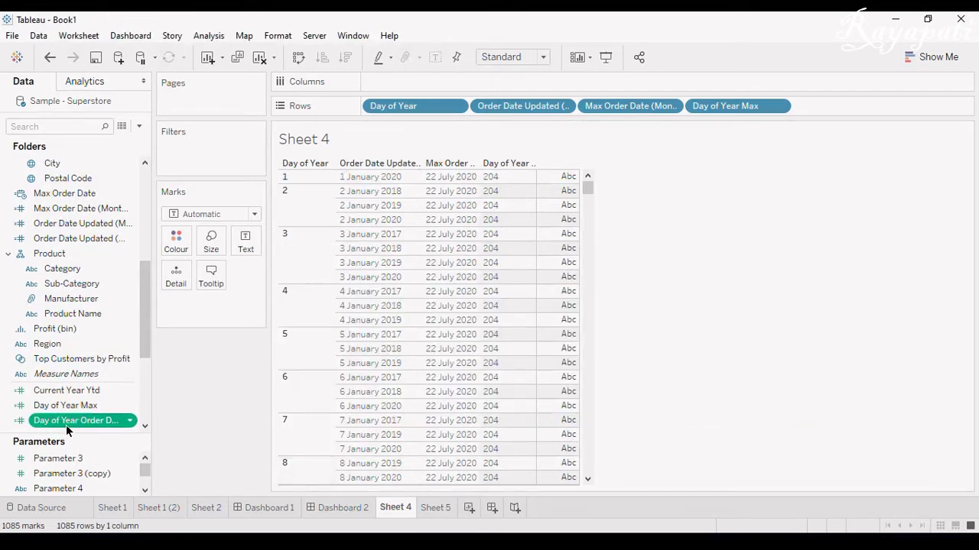
Place Day of Year Order Date at the end of Rows as a discrete dimension and compare it with Day of Year Max.
{"action": "left_click_drag", "start_coordinate": [66, 425], "coordinate": [864, 104]}
{"action": "left_click", "coordinate": [885, 106]}
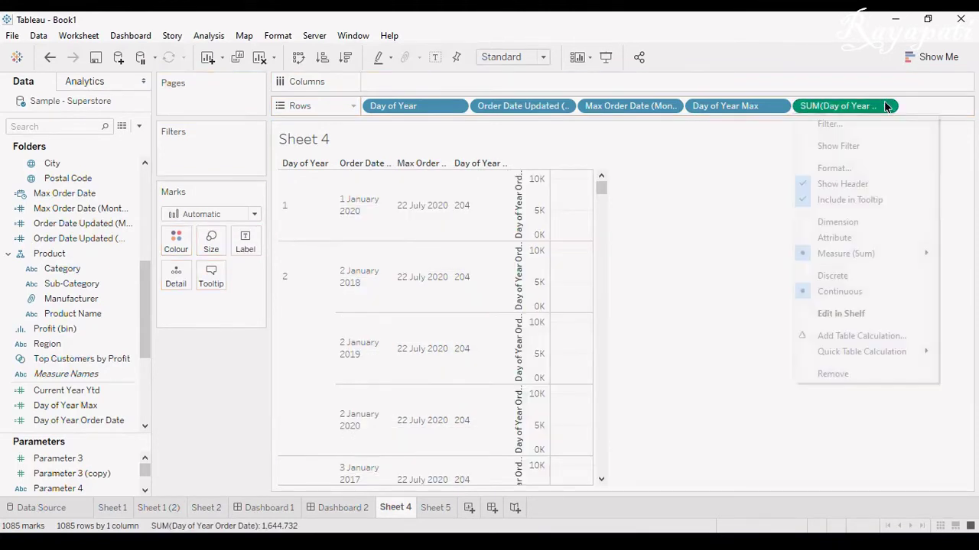
{"action": "left_click", "coordinate": [838, 223]}
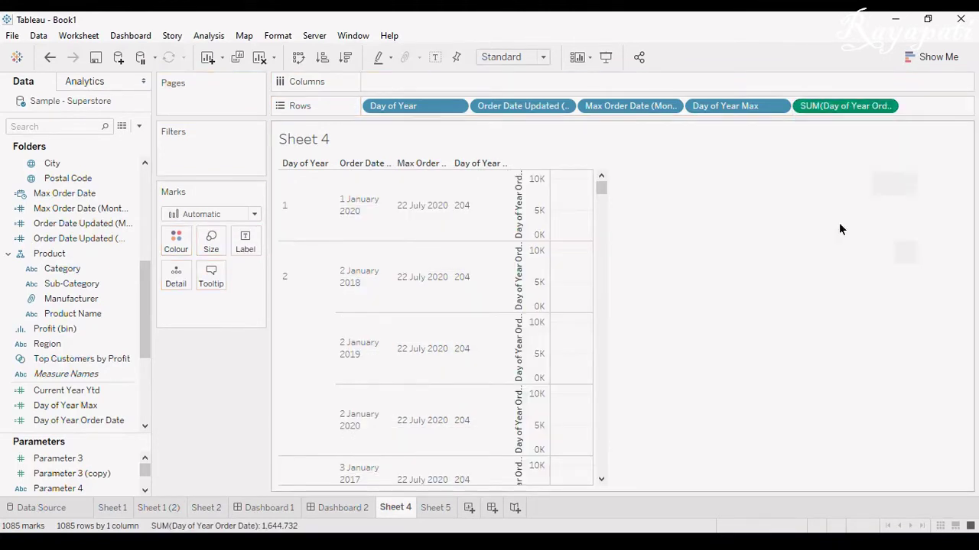
{"action": "left_click", "coordinate": [885, 106]}
{"action": "left_click", "coordinate": [885, 108]}
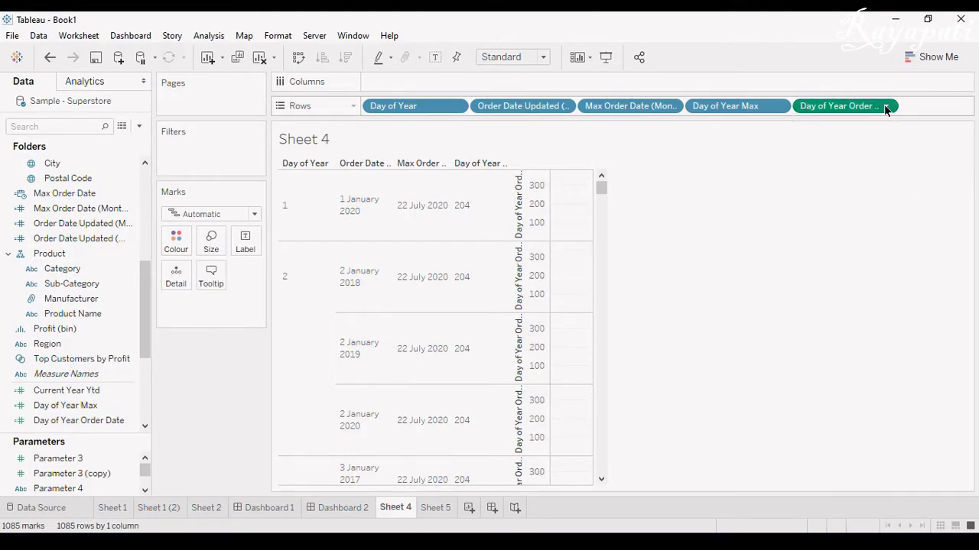
{"action": "left_click", "coordinate": [886, 108]}
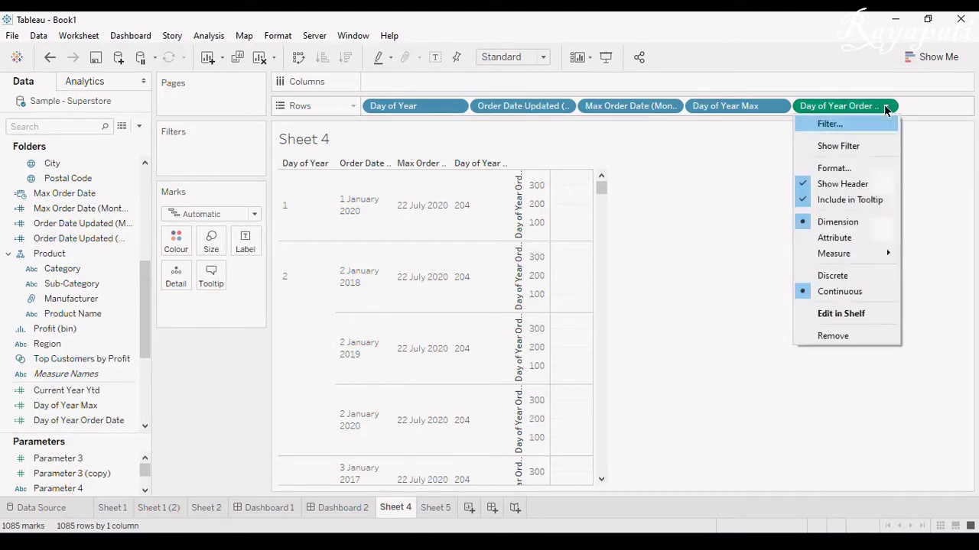
{"action": "left_click", "coordinate": [854, 274]}
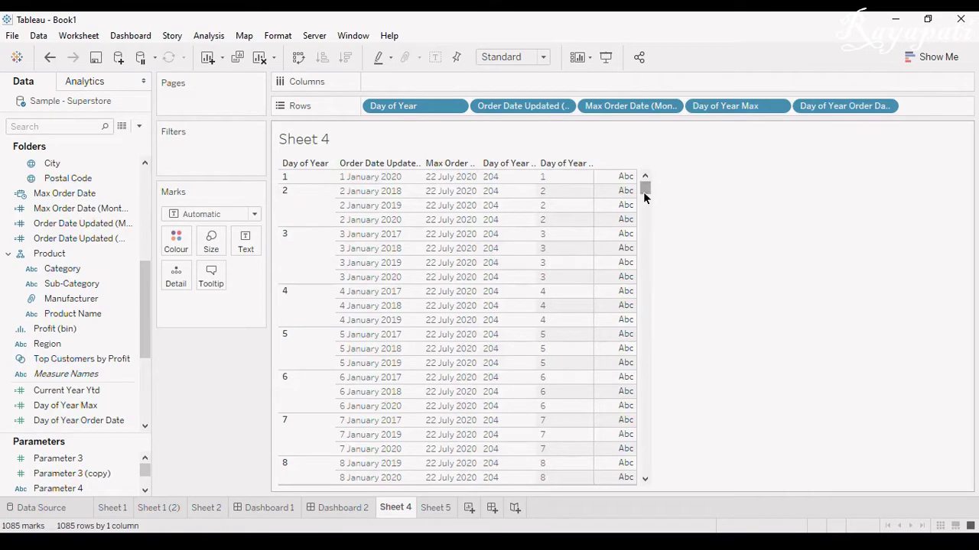
{"action": "left_click_drag", "start_coordinate": [643, 192], "coordinate": [645, 355]}
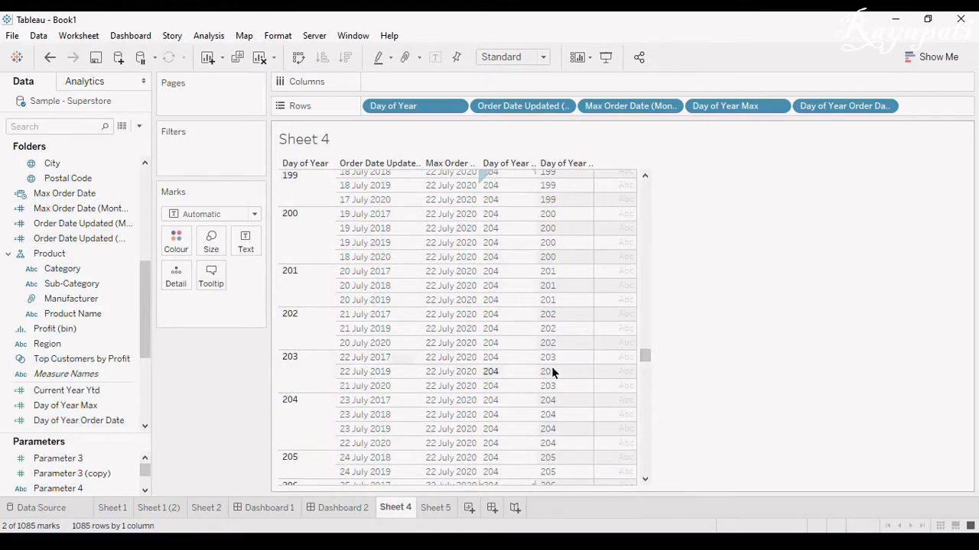
{"action": "left_click", "coordinate": [738, 364]}
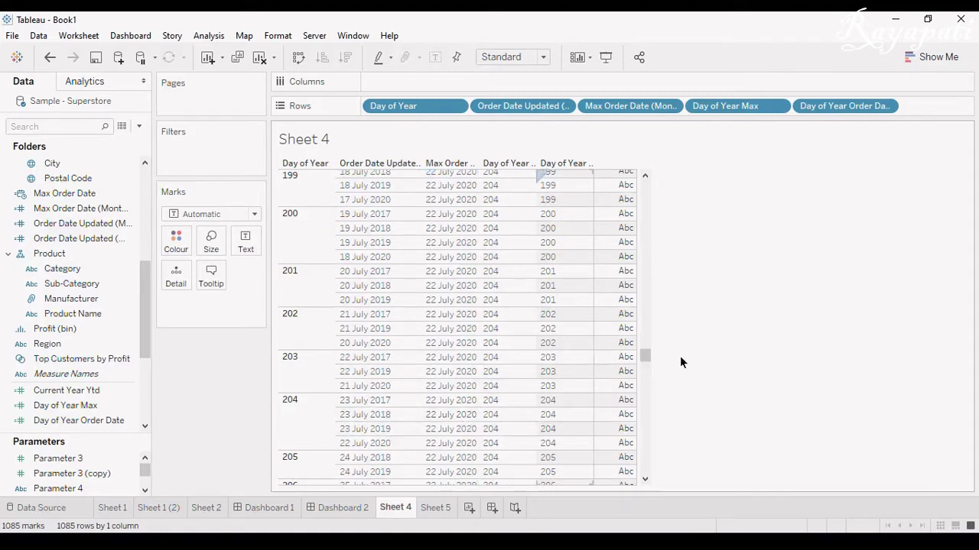
Create a calculated field with the formula [Day of Year Order Date] <= [Day of Year Max].
{"action": "left_click", "coordinate": [214, 35]}
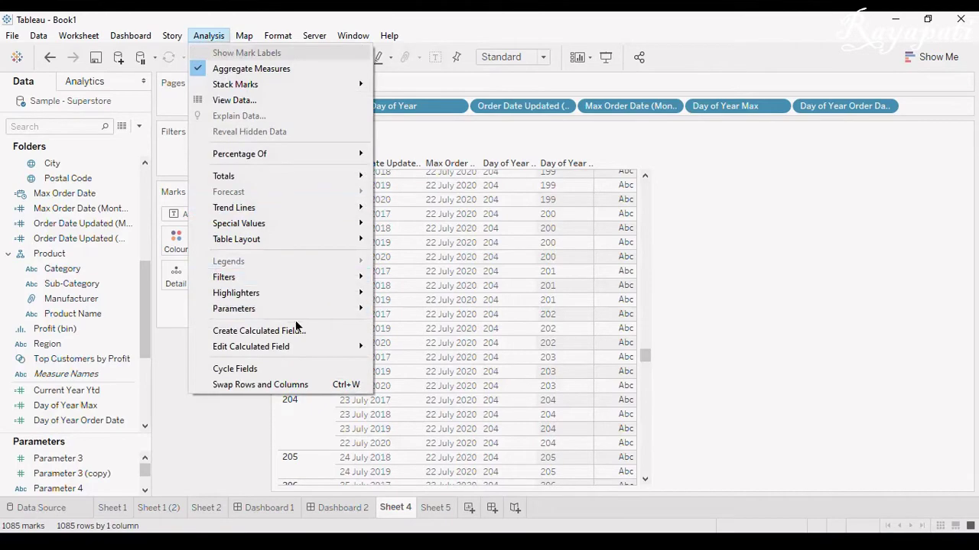
{"action": "key", "text": "Escape"}
{"action": "left_click", "coordinate": [218, 36]}
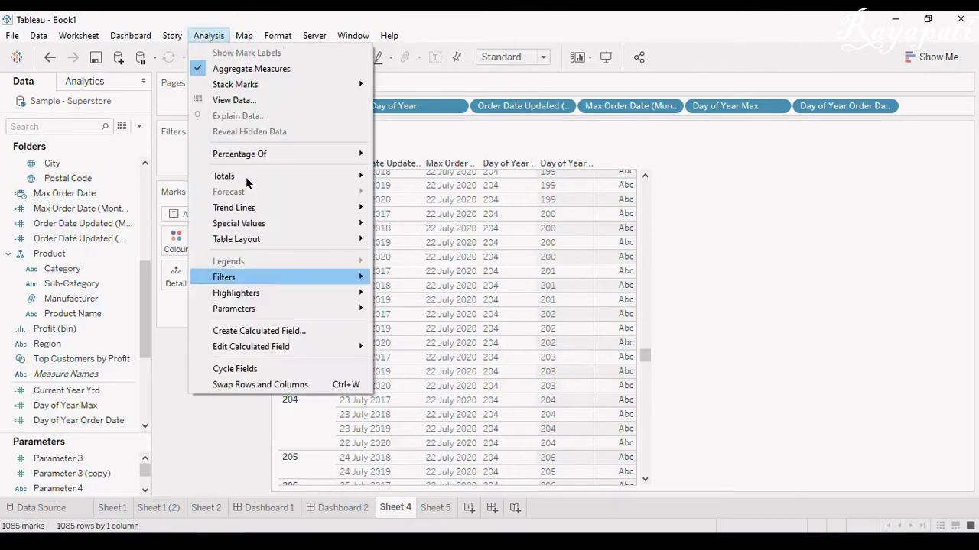
{"action": "left_click", "coordinate": [260, 330]}
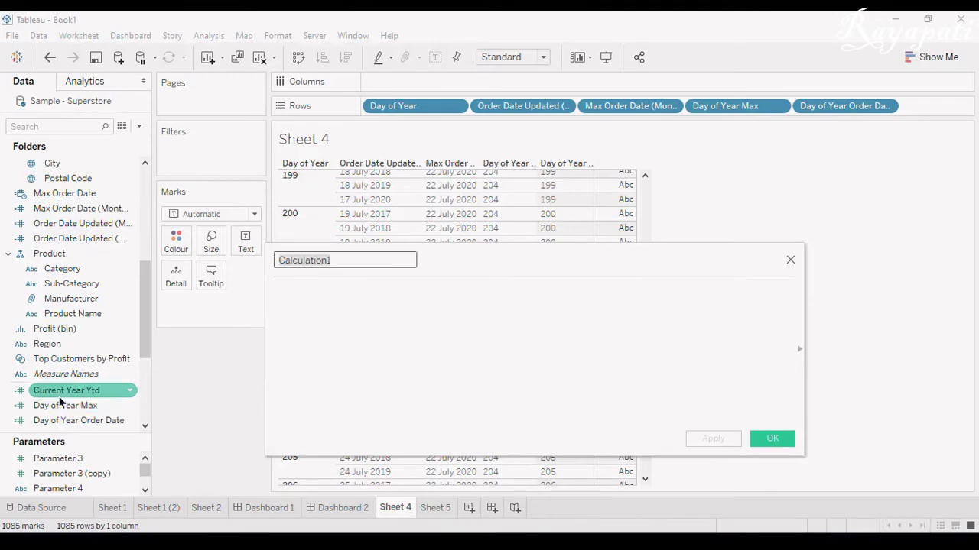
{"action": "left_click_drag", "start_coordinate": [77, 420], "coordinate": [368, 292]}
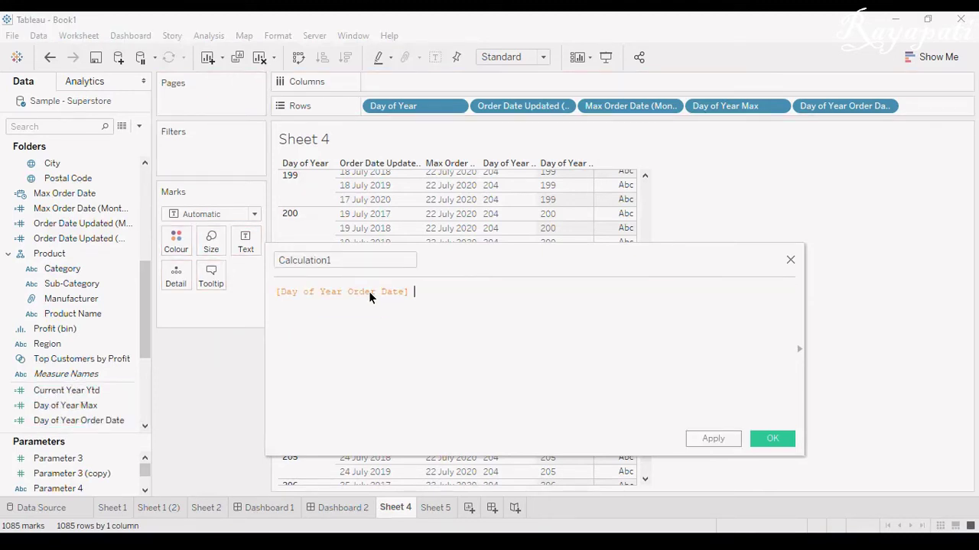
{"action": "type", "text": "<="}
{"action": "left_click_drag", "start_coordinate": [81, 404], "coordinate": [543, 290]}
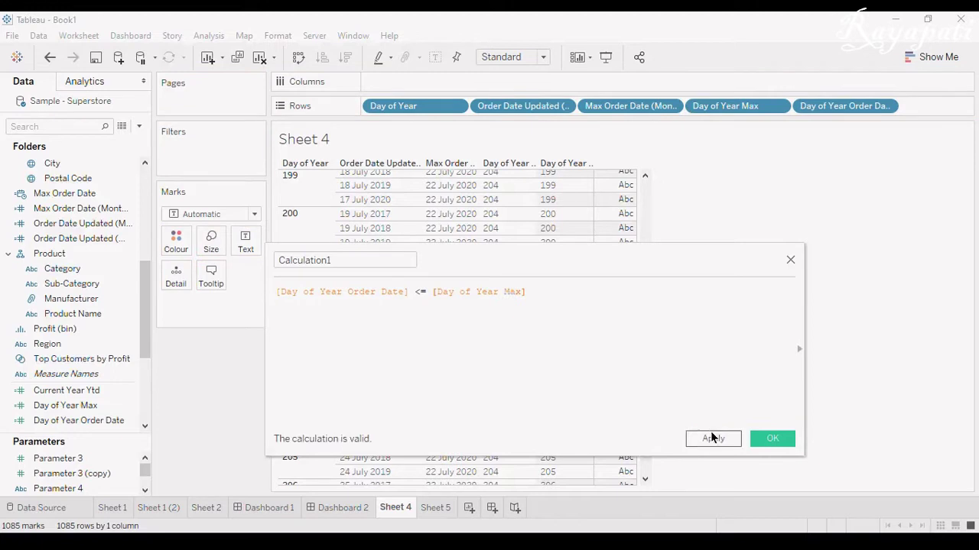
Name the day-of-year comparison calculation Boolean and save it.
{"action": "left_click", "coordinate": [355, 263]}
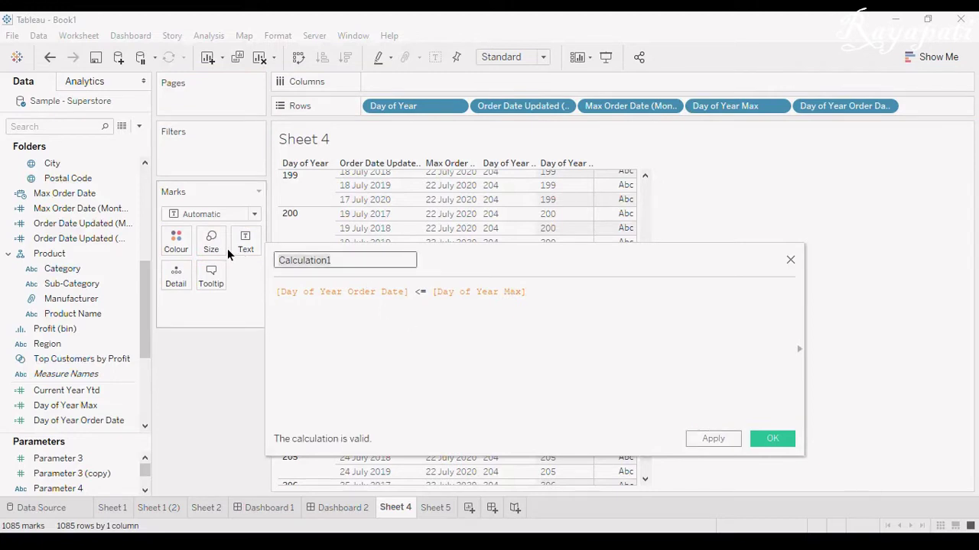
{"action": "key", "text": "ctrl+a"}
{"action": "type", "text": "Bool"}
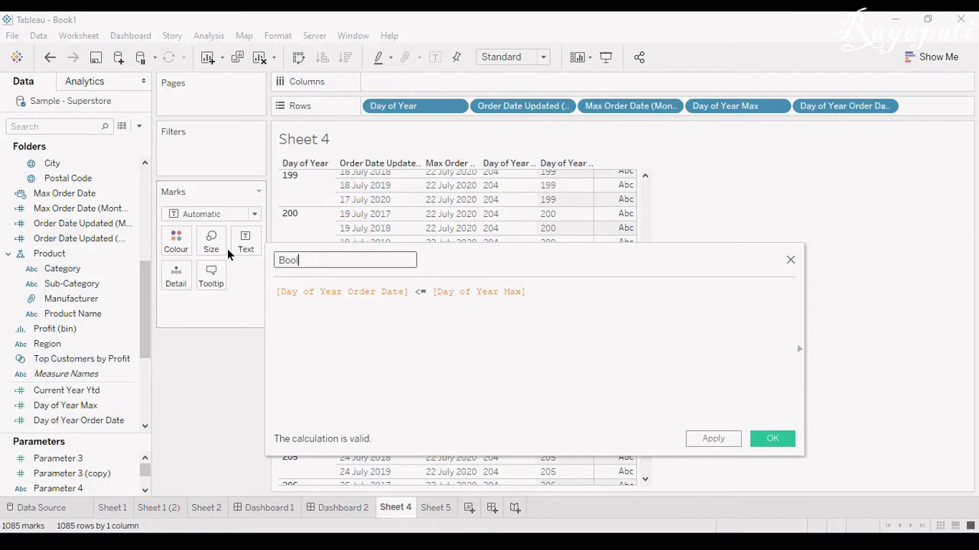
{"action": "type", "text": "ean"}
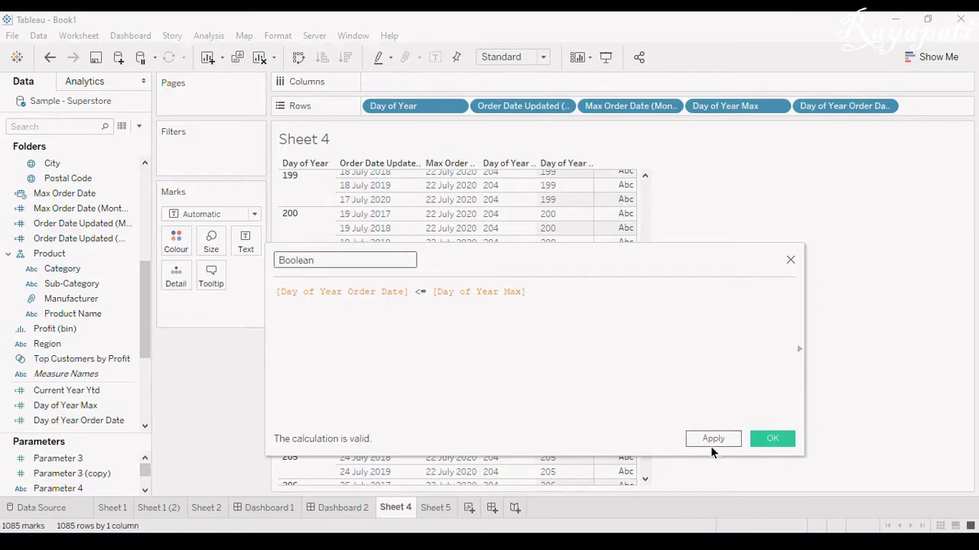
{"action": "left_click", "coordinate": [771, 436]}
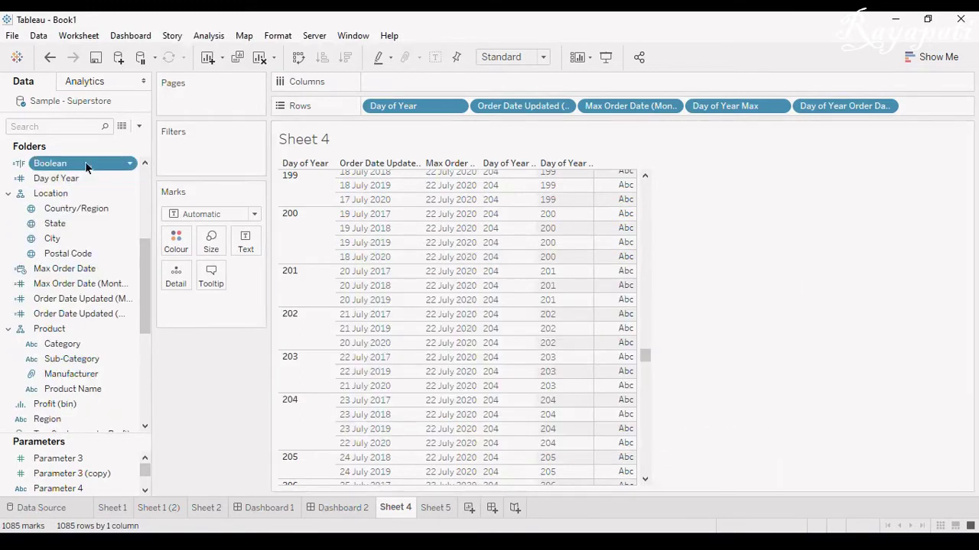
Place Boolean at the end of Rows and examine its values around day of year 204.
{"action": "left_click_drag", "start_coordinate": [86, 168], "coordinate": [947, 108]}
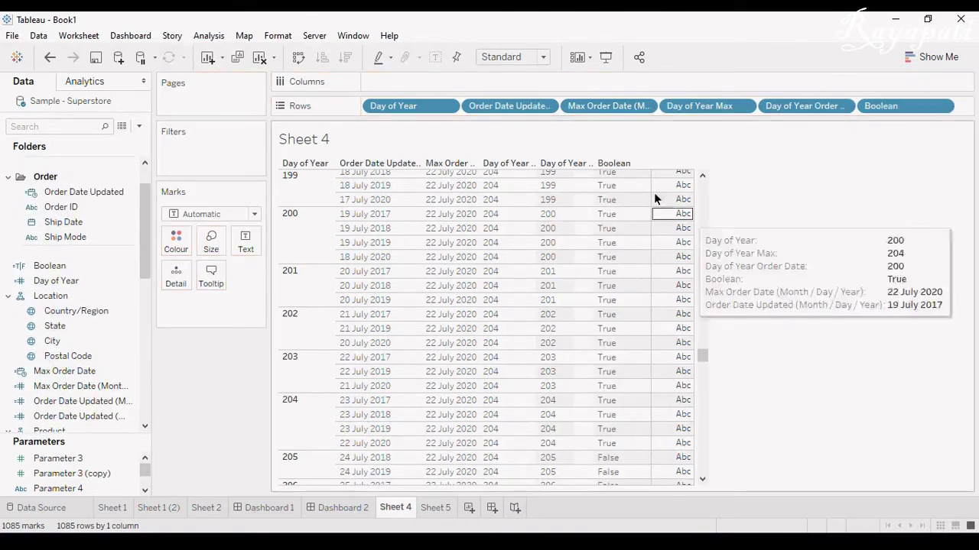
{"action": "mouse_move", "coordinate": [704, 355]}
{"action": "left_mouse_down"}
{"action": "mouse_move", "coordinate": [702, 342]}
{"action": "mouse_move", "coordinate": [707, 369]}
{"action": "mouse_move", "coordinate": [704, 359]}
{"action": "left_mouse_up"}
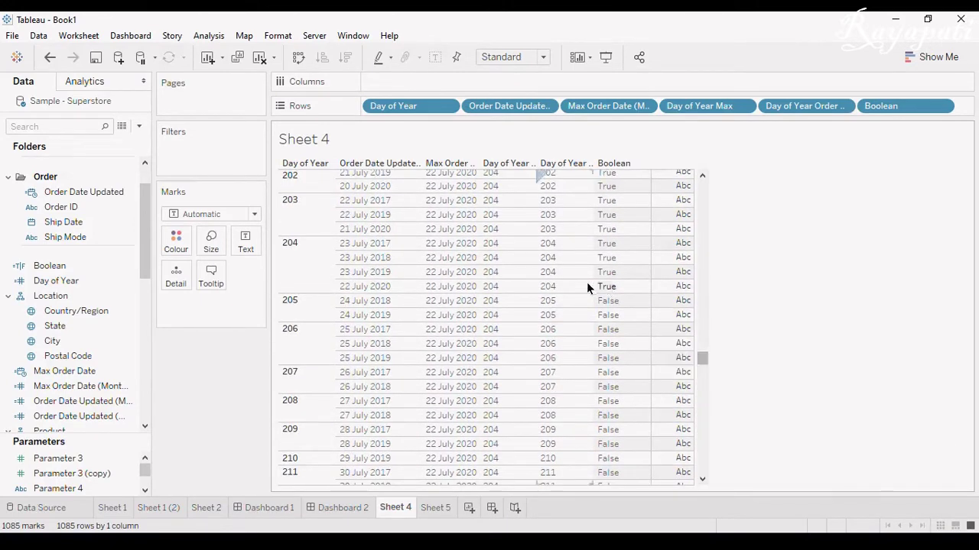
{"action": "left_click", "coordinate": [485, 257]}
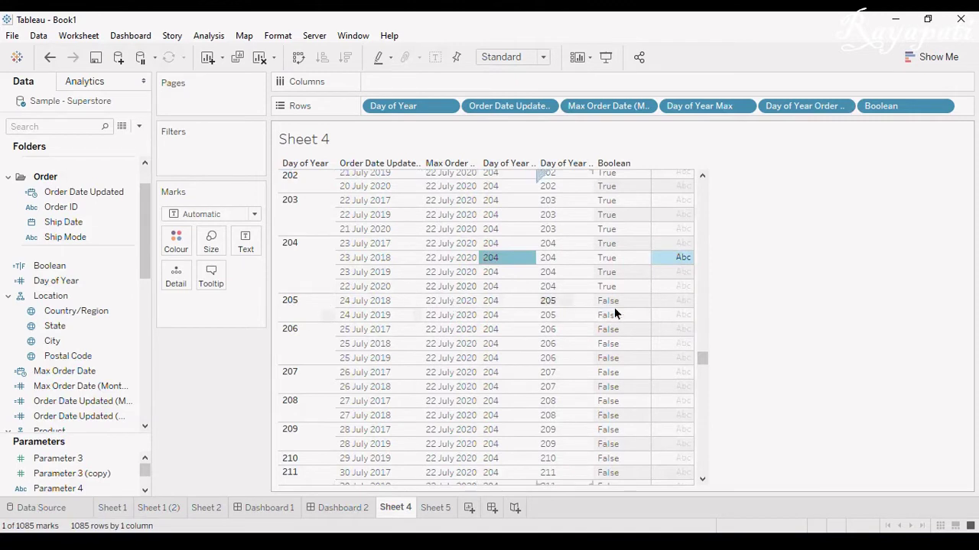
{"action": "mouse_move", "coordinate": [666, 397]}
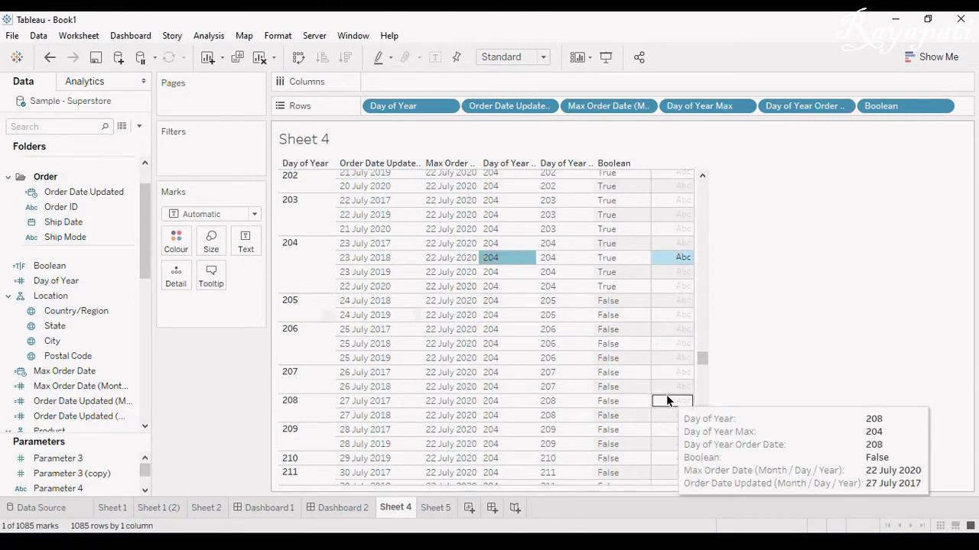
{"action": "left_click", "coordinate": [870, 253]}
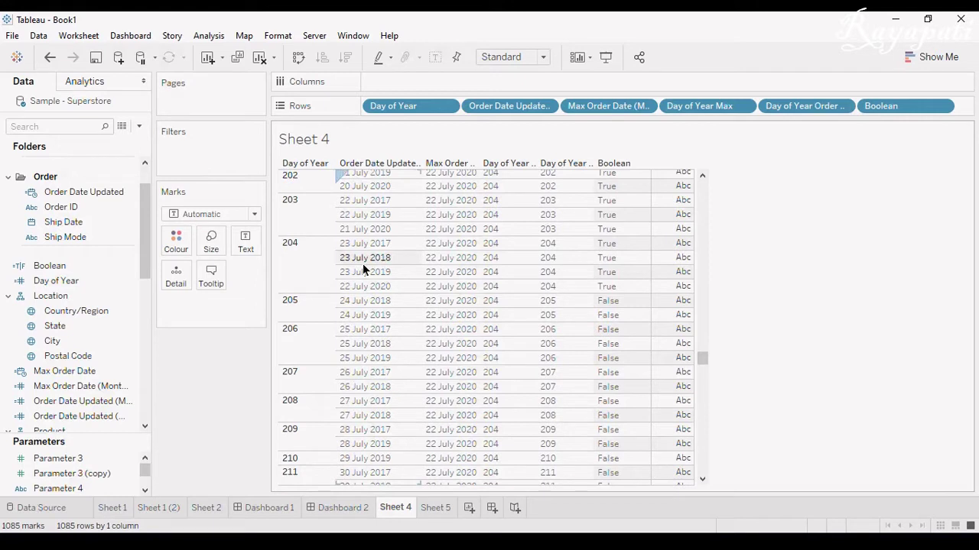
{"action": "left_click", "coordinate": [295, 273]}
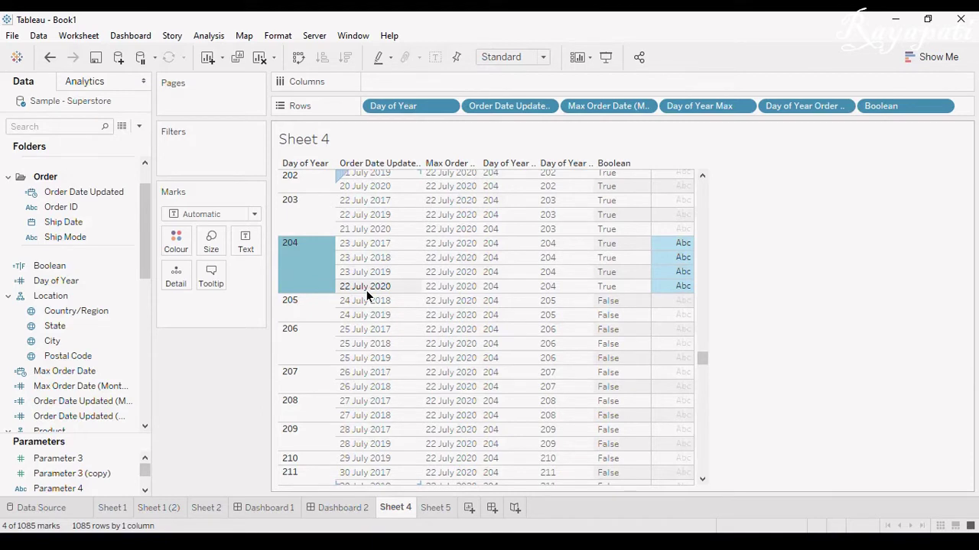
On Sheet 5, start a new calculated field named Current Year YTD Max.
{"action": "left_click", "coordinate": [435, 508]}
{"action": "left_click", "coordinate": [207, 36]}
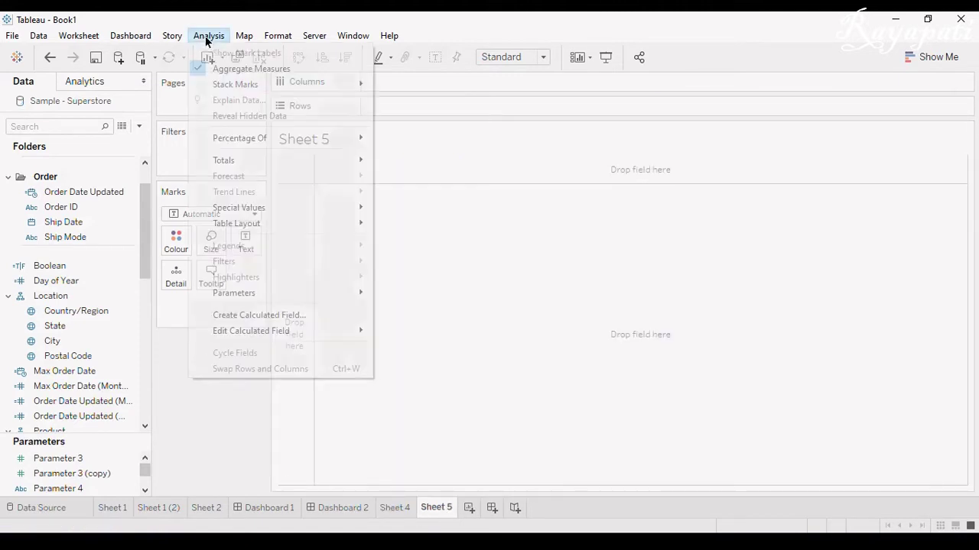
{"action": "left_click", "coordinate": [254, 315]}
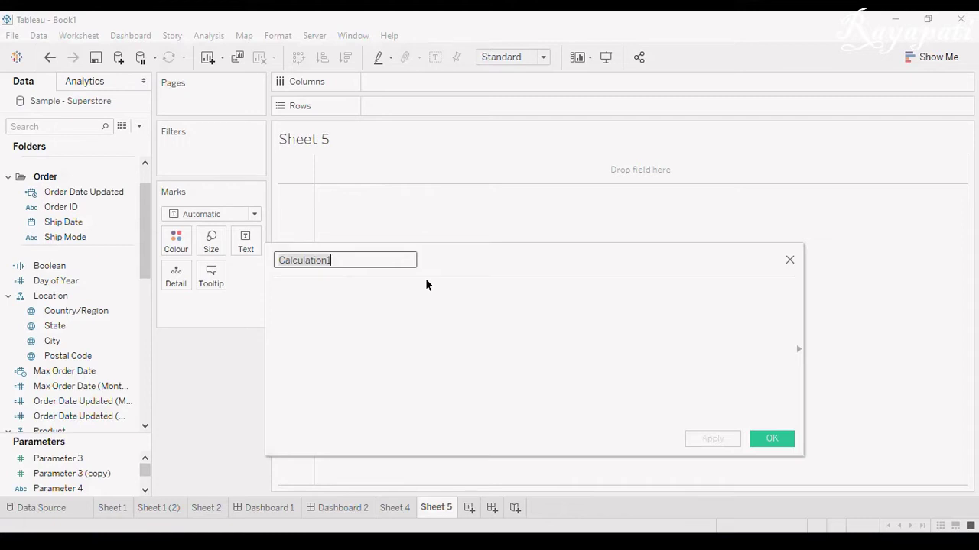
{"action": "type", "text": "Cur"}
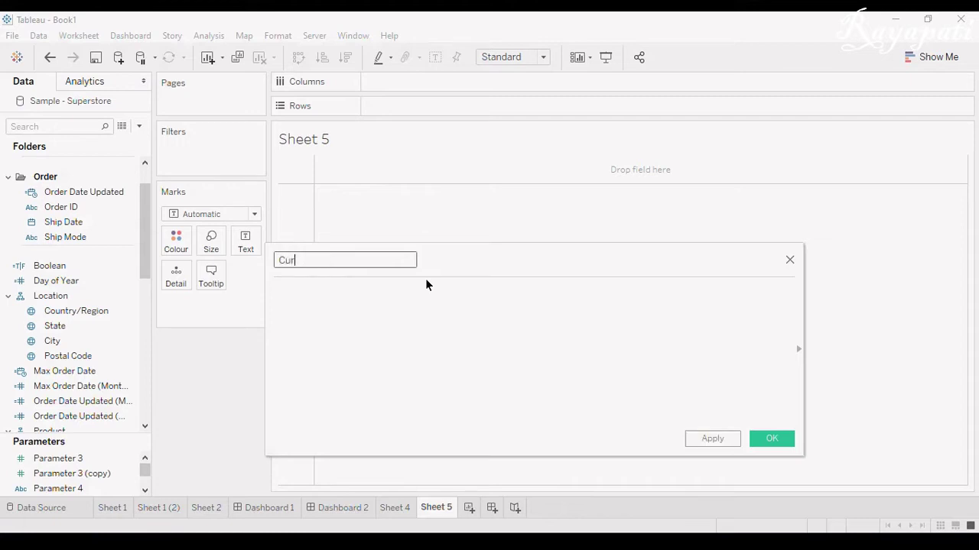
{"action": "type", "text": "rent Year YTD Max"}
{"action": "left_click", "coordinate": [405, 336]}
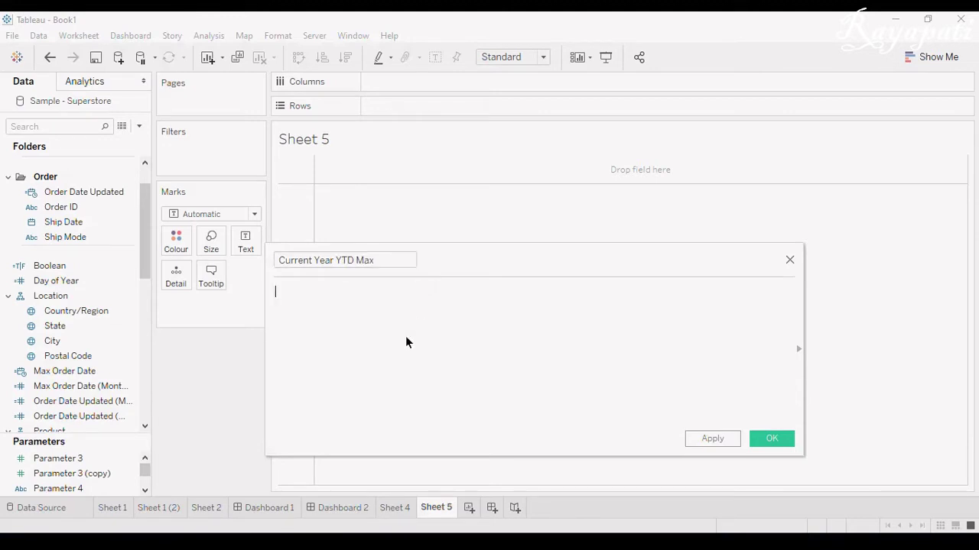
Start the Current Year YTD Max formula with the condition If YEAR([Order Date Updated]) = YEAR([Max Order Date]).
{"action": "type", "text": "If T"}
{"action": "key", "text": "BackSpace"}
{"action": "type", "text": "Year"}
{"action": "key", "text": "Return"}
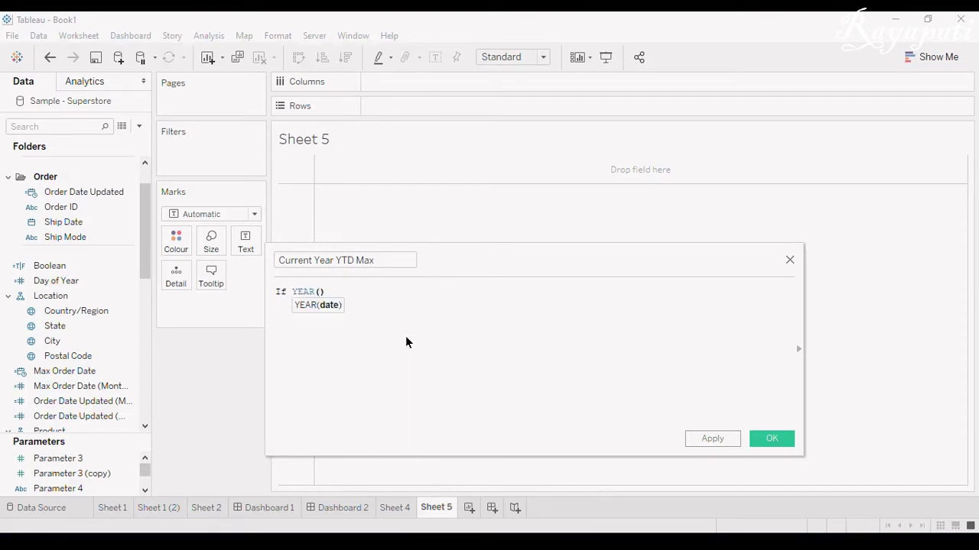
{"action": "type", "text": "[Ord"}
{"action": "key", "text": "Return"}
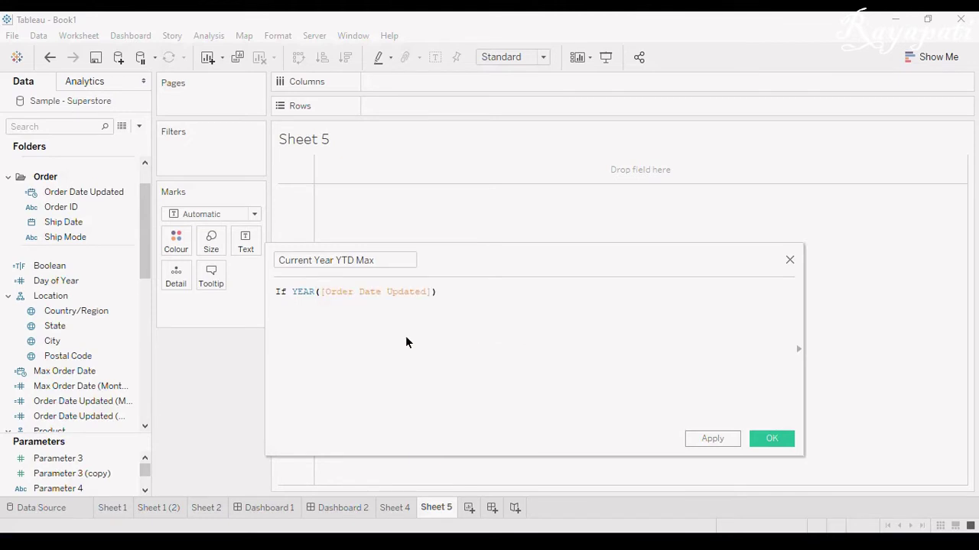
{"action": "key", "text": "Right"}
{"action": "type", "text": "= Year"}
{"action": "key", "text": "Return"}
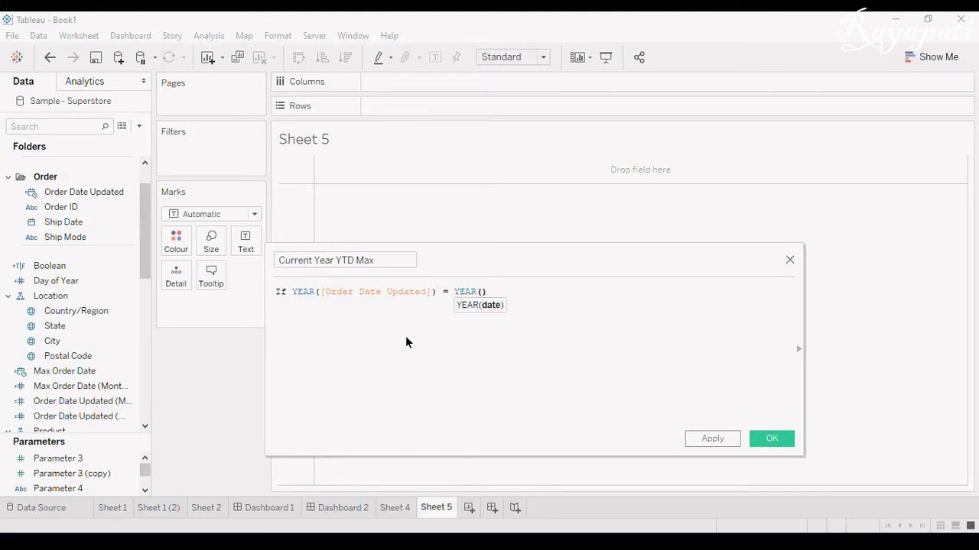
{"action": "type", "text": "max"}
{"action": "key", "text": "Down"}
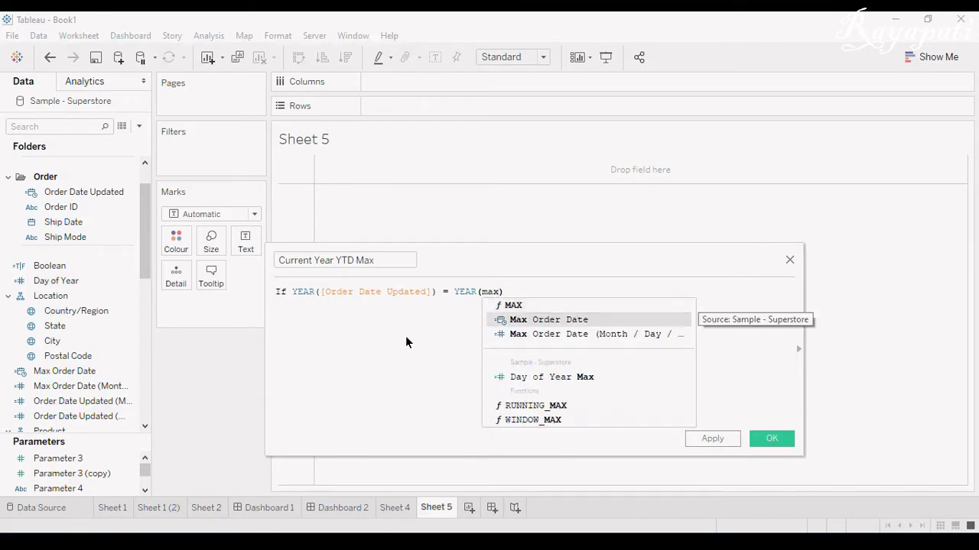
{"action": "key", "text": "Return"}
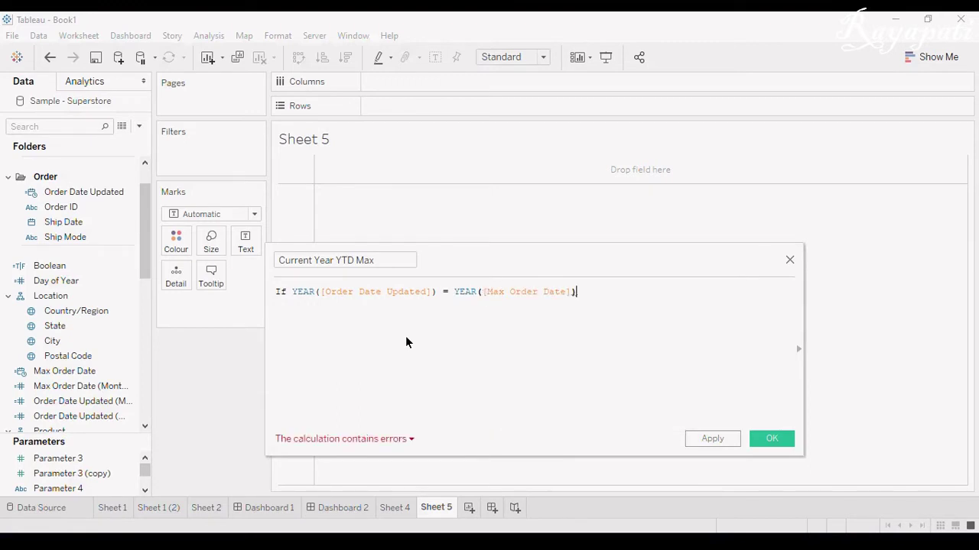
Add a second condition line to the formula: and [Day of Year Order Date] <= [Day of Year Max].
{"action": "key", "text": "Return"}
{"action": "type", "text": "and"}
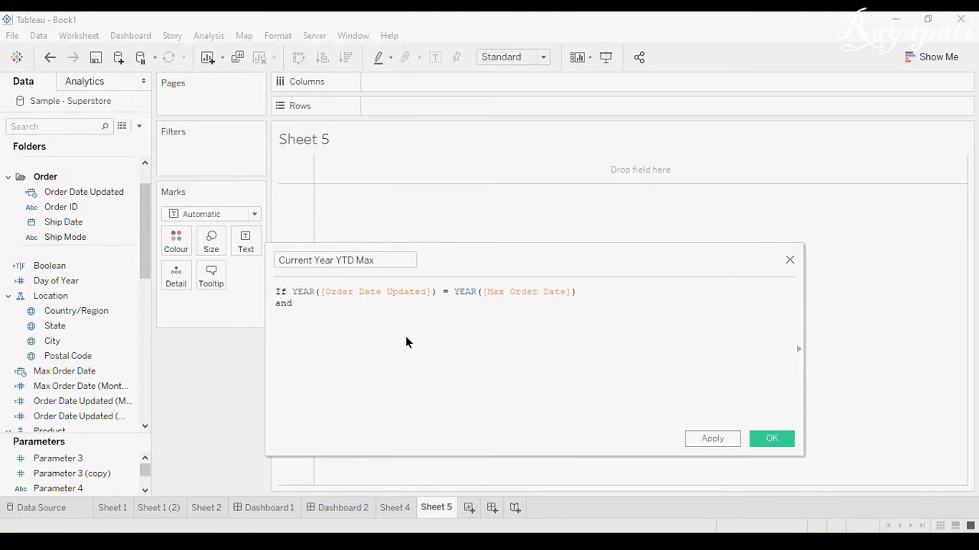
{"action": "type", "text": " Da"}
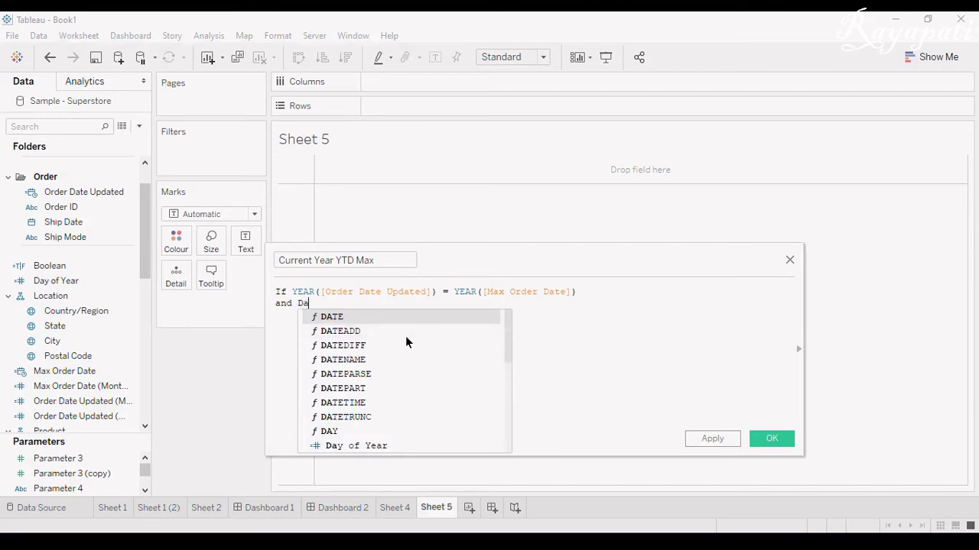
{"action": "key", "text": "BackSpace"}
{"action": "key", "text": "BackSpace"}
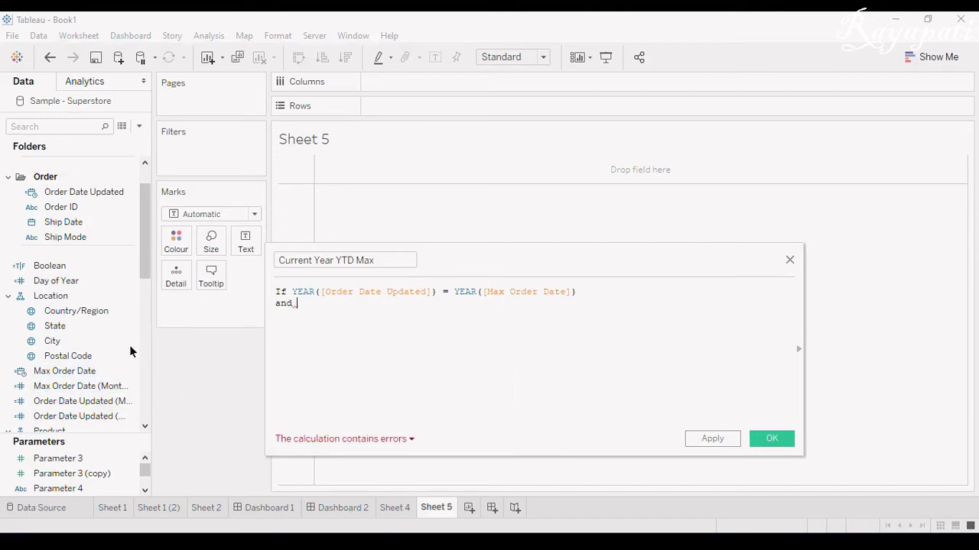
{"action": "left_click_drag", "start_coordinate": [146, 261], "coordinate": [142, 353]}
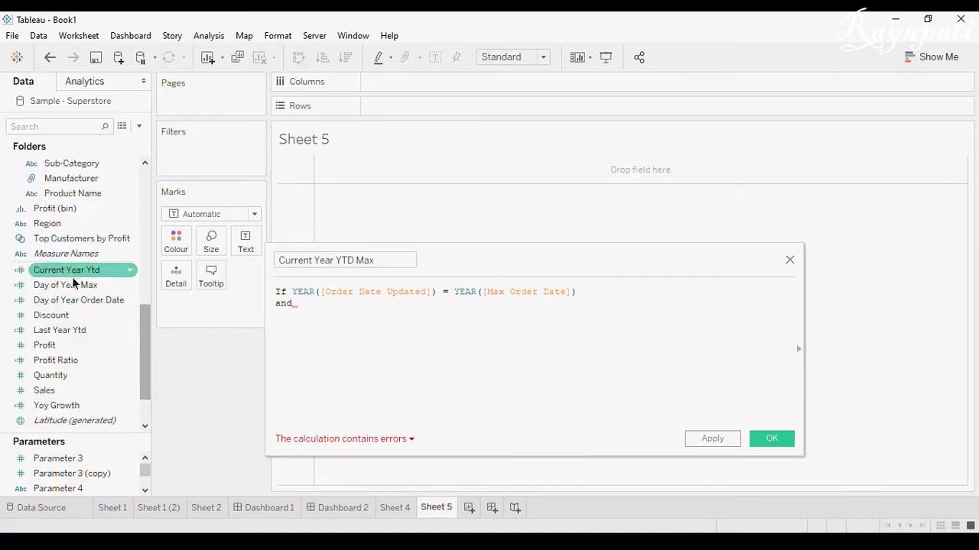
{"action": "left_click_drag", "start_coordinate": [76, 300], "coordinate": [385, 319]}
{"action": "type", "text": "[Day of Year Order Date]"}
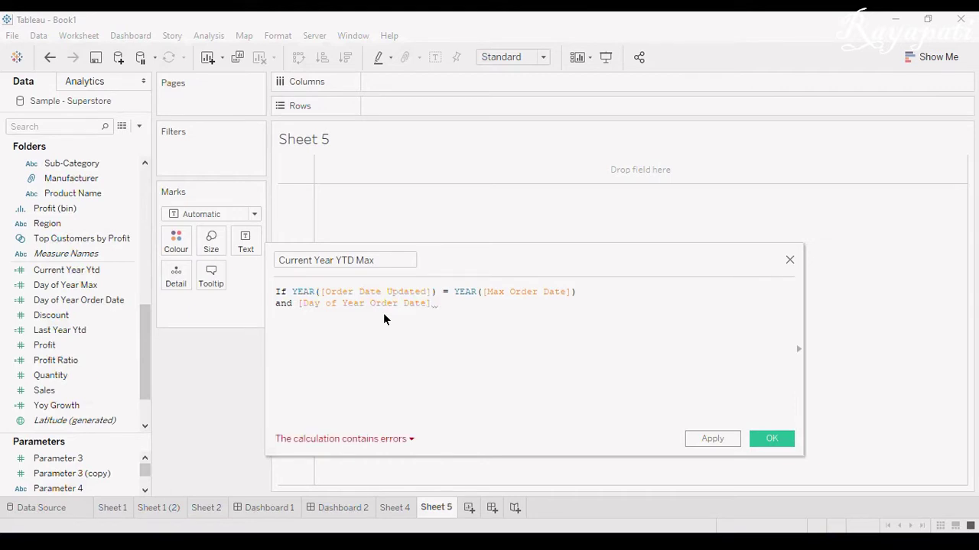
{"action": "type", "text": " <="}
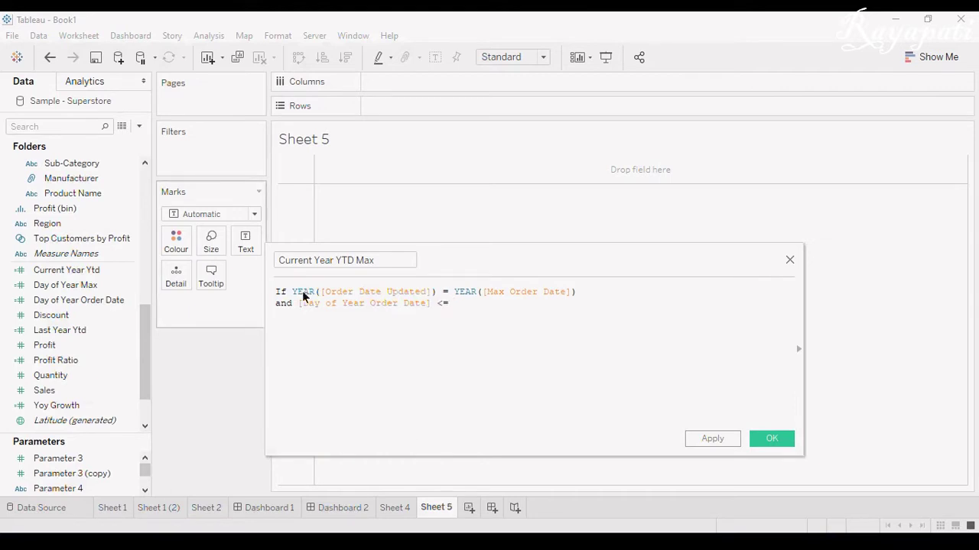
{"action": "left_click_drag", "start_coordinate": [72, 286], "coordinate": [543, 306]}
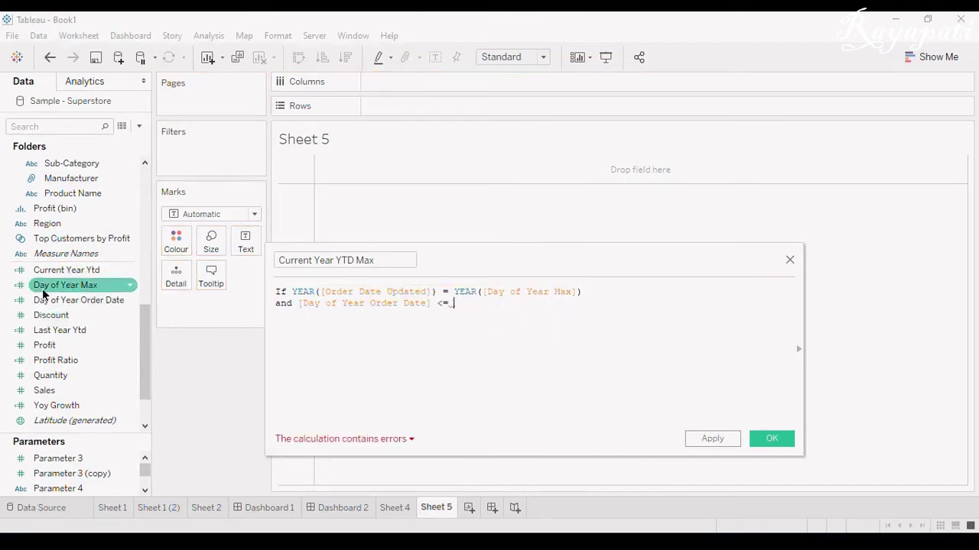
{"action": "left_click_drag", "start_coordinate": [42, 289], "coordinate": [473, 314]}
Complete the IF statement with Then [Sales], Else Null and End on separate lines.
{"action": "key", "text": "Return"}
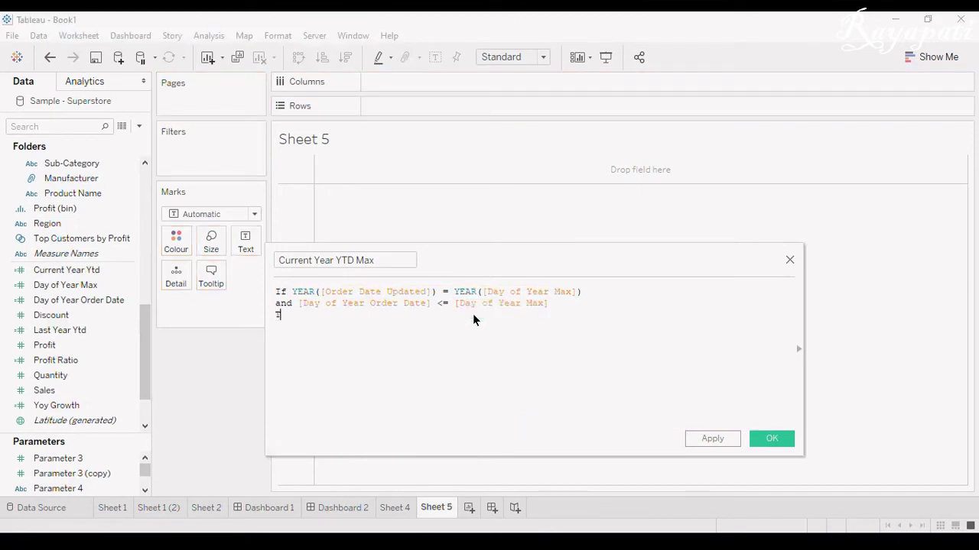
{"action": "type", "text": "Then [Sale"}
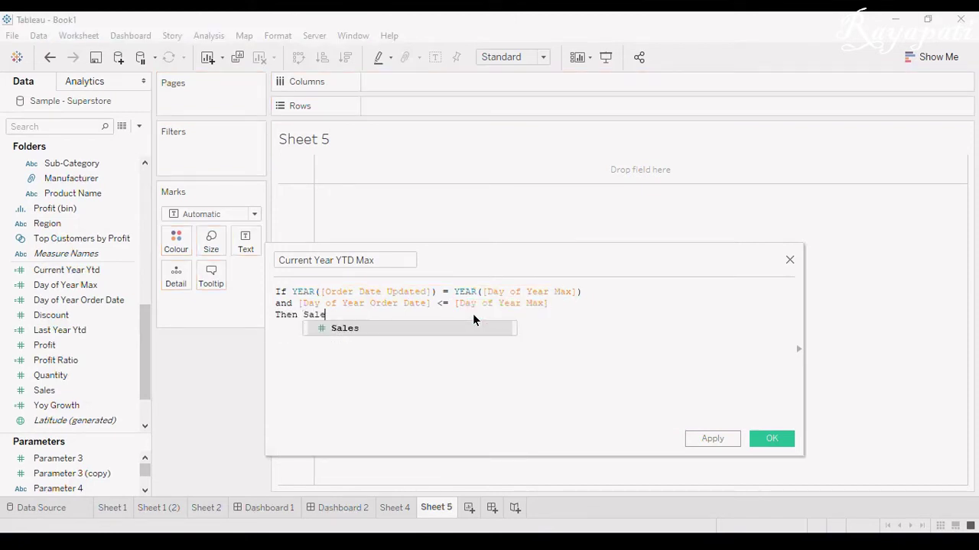
{"action": "key", "text": "Return"}
{"action": "type", "text": "Else "}
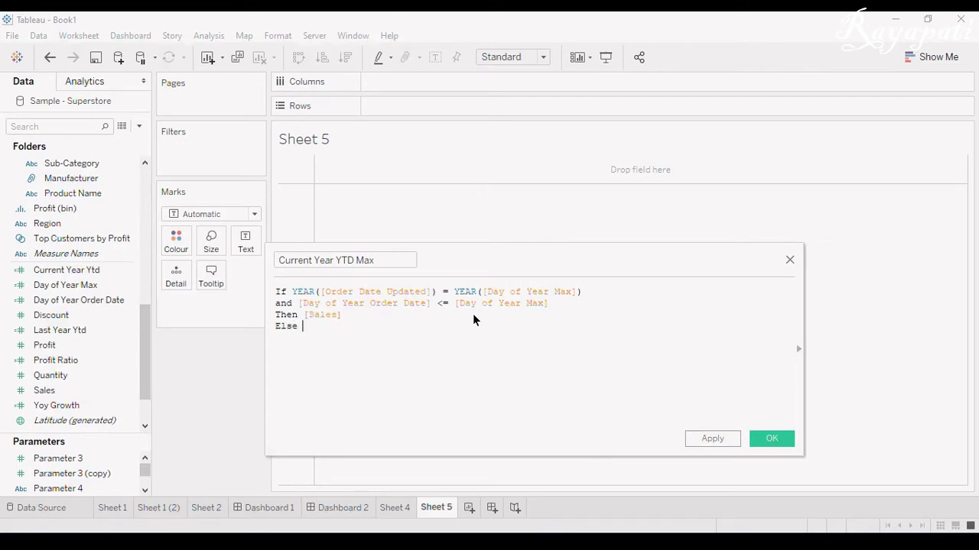
{"action": "type", "text": "Null"}
{"action": "key", "text": "Return"}
{"action": "type", "text": "End"}
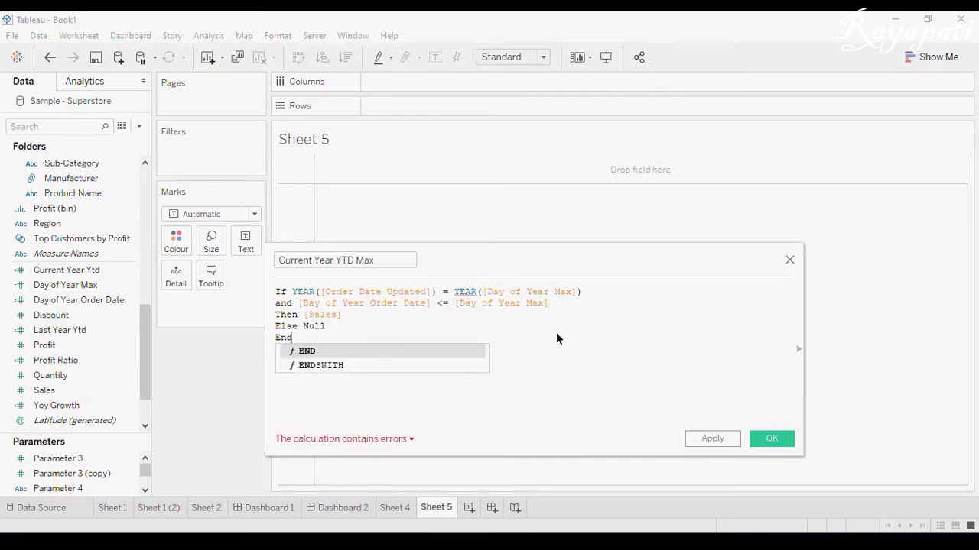
{"action": "left_click", "coordinate": [562, 336]}
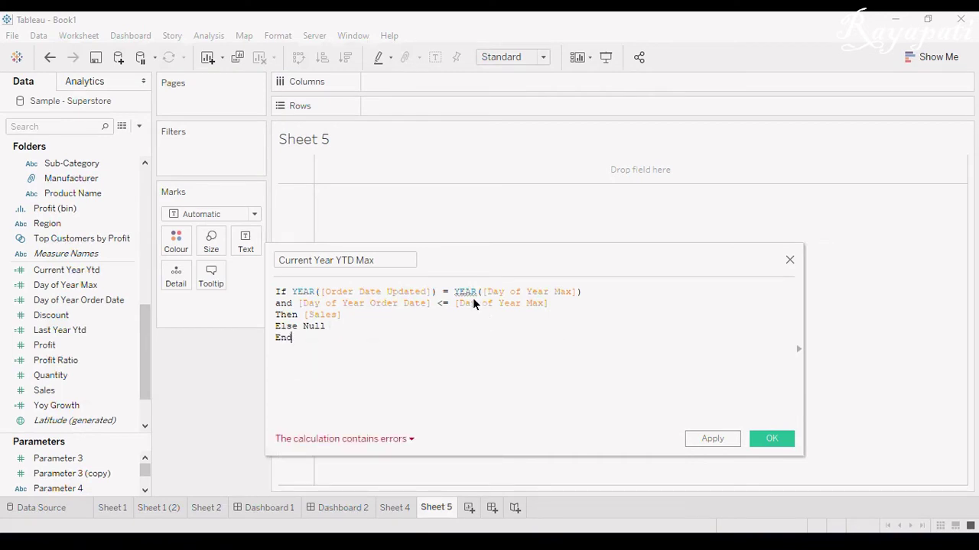
Replace Day of Year Max inside the second YEAR function with the Max Order Date field.
{"action": "left_click", "coordinate": [576, 297]}
{"action": "key", "text": "BackSpace"}
{"action": "key", "text": "BackSpace"}
{"action": "key", "text": "BackSpace"}
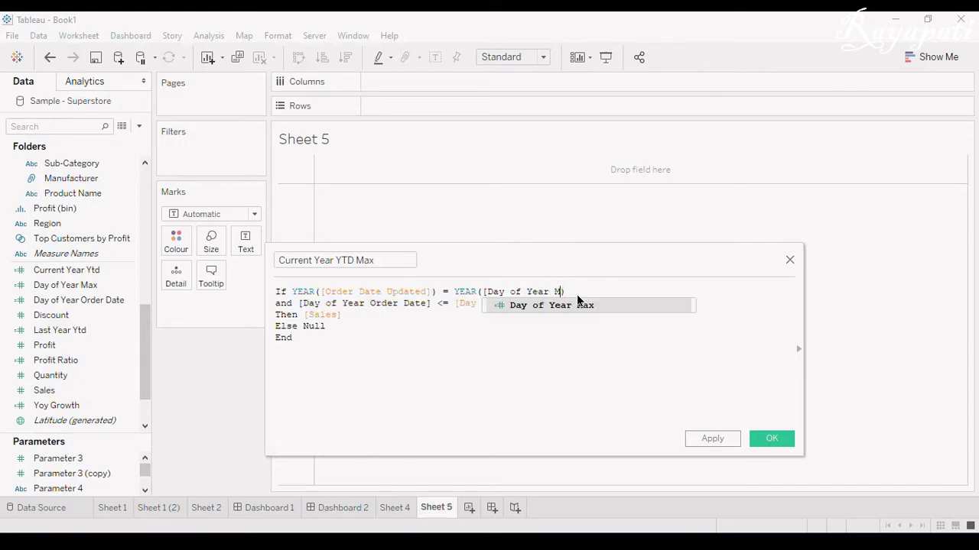
{"action": "key", "text": "BackSpace"}
{"action": "key", "text": "BackSpace"}
{"action": "key", "text": "BackSpace"}
{"action": "key", "text": "BackSpace"}
{"action": "key", "text": "BackSpace"}
{"action": "key", "text": "BackSpace"}
{"action": "key", "text": "BackSpace"}
{"action": "key", "text": "BackSpace"}
{"action": "key", "text": "BackSpace"}
{"action": "key", "text": "BackSpace"}
{"action": "key", "text": "BackSpace"}
{"action": "key", "text": "BackSpace"}
{"action": "key", "text": "BackSpace"}
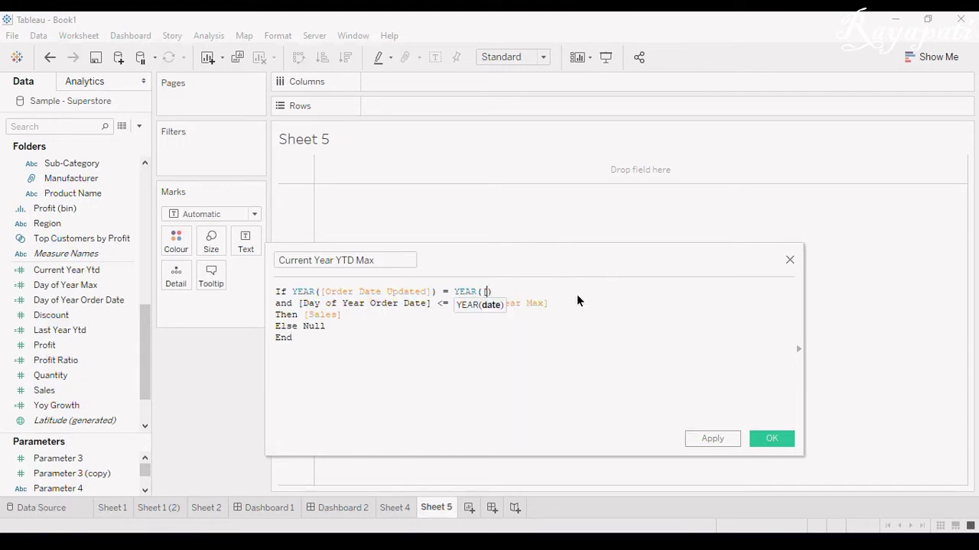
{"action": "key", "text": "BackSpace"}
{"action": "type", "text": "max"}
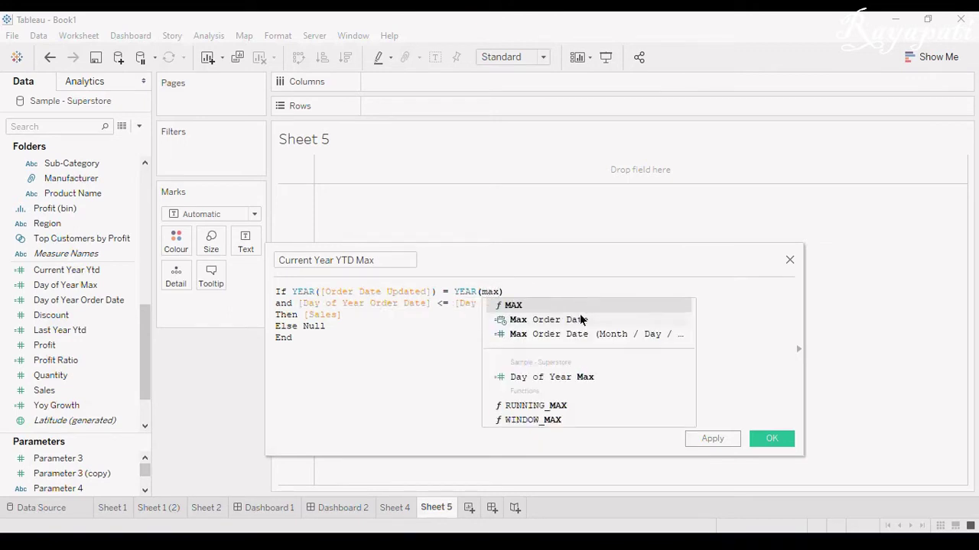
{"action": "double_click", "coordinate": [581, 320]}
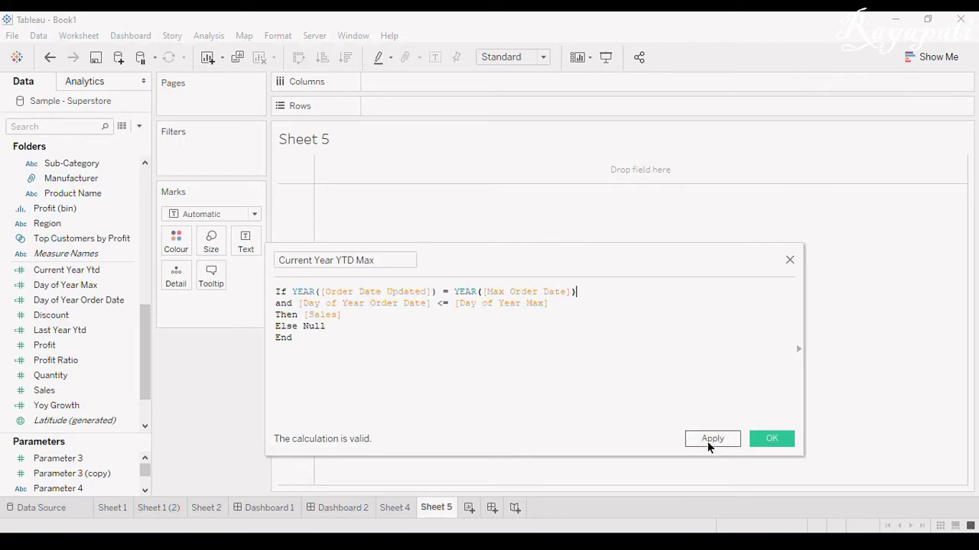
Check the Day of Year Max reference in the formula and save the Current Year YTD Max calculation.
{"action": "left_click_drag", "start_coordinate": [552, 306], "coordinate": [514, 307]}
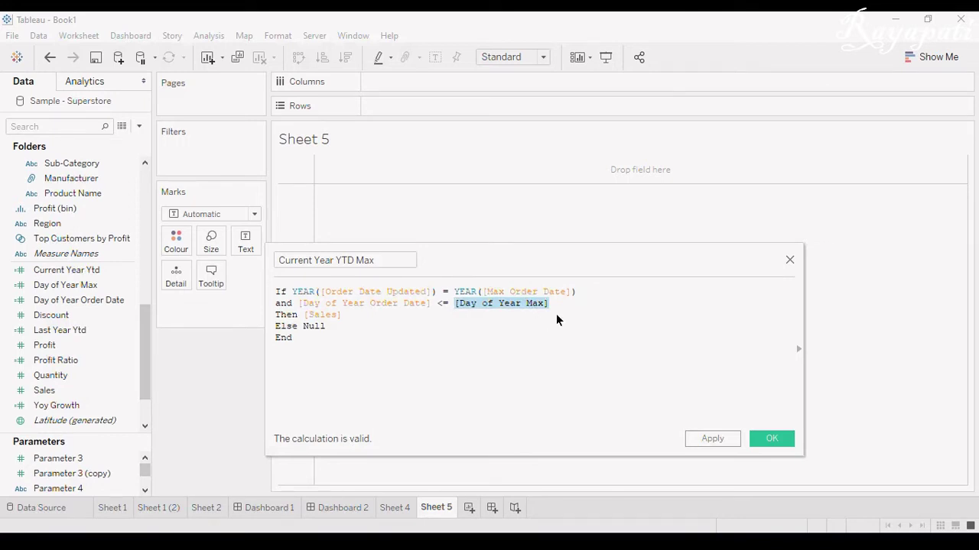
{"action": "left_click_drag", "start_coordinate": [556, 306], "coordinate": [457, 304]}
{"action": "left_click", "coordinate": [670, 376]}
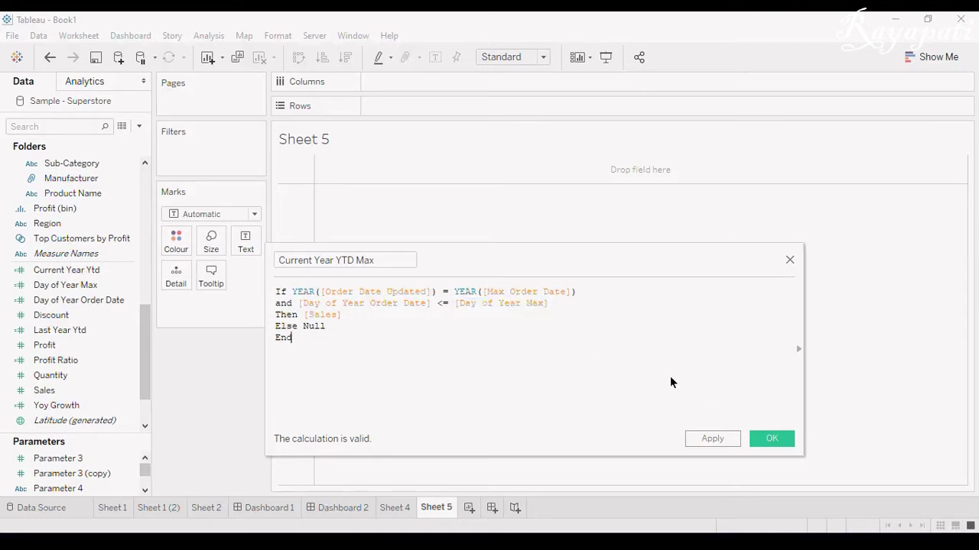
{"action": "left_click", "coordinate": [724, 441]}
{"action": "left_click", "coordinate": [769, 441]}
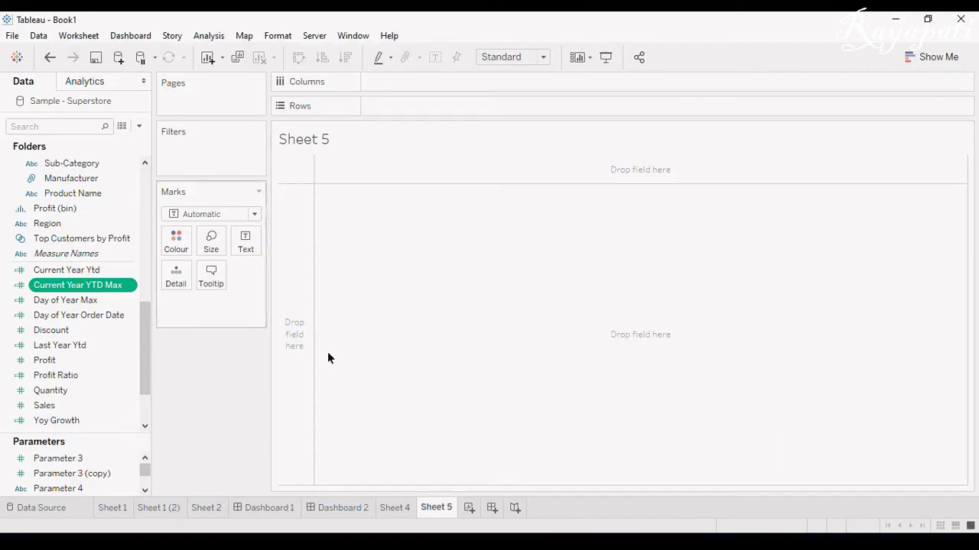
Create a new calculated field named Last Year YTD Max.
{"action": "left_click", "coordinate": [208, 36]}
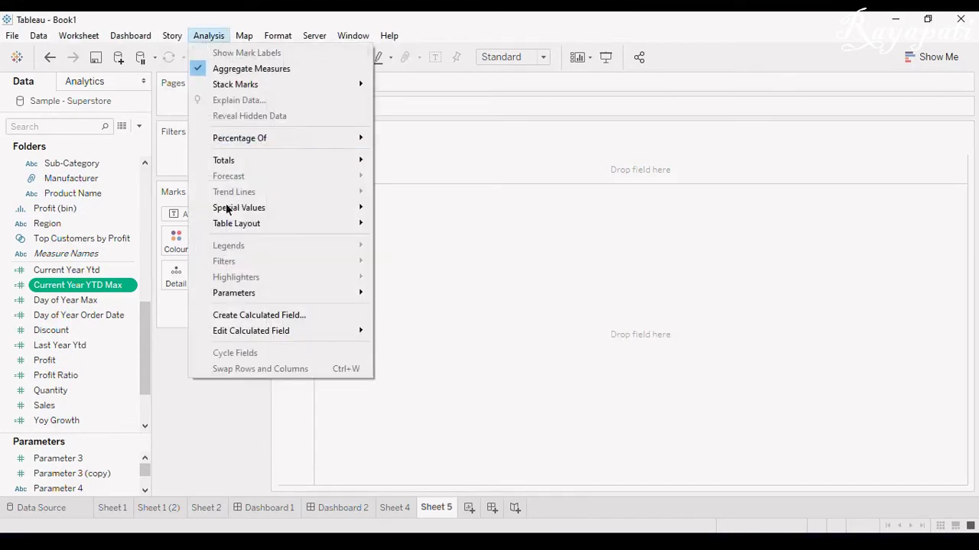
{"action": "left_click", "coordinate": [231, 315]}
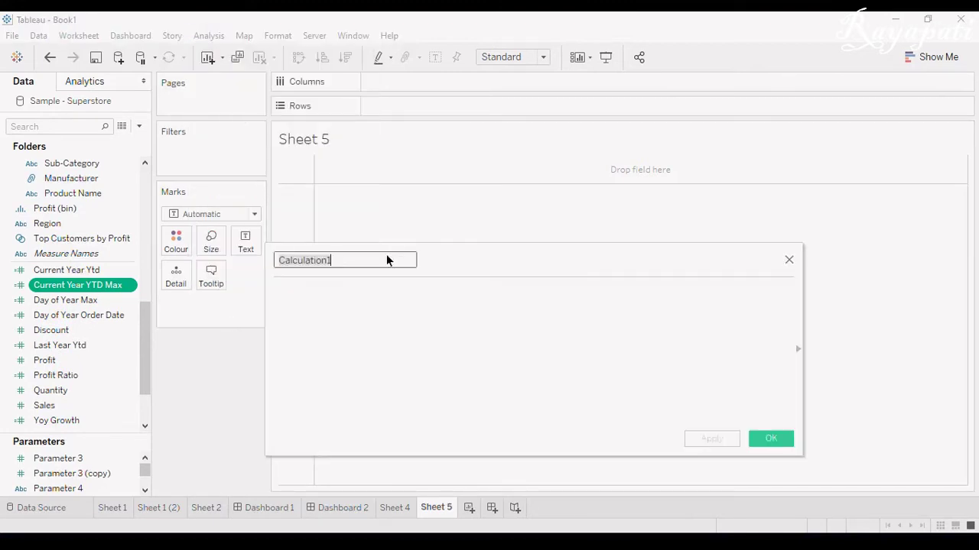
{"action": "type", "text": "Last Ye"}
{"action": "type", "text": "ar"}
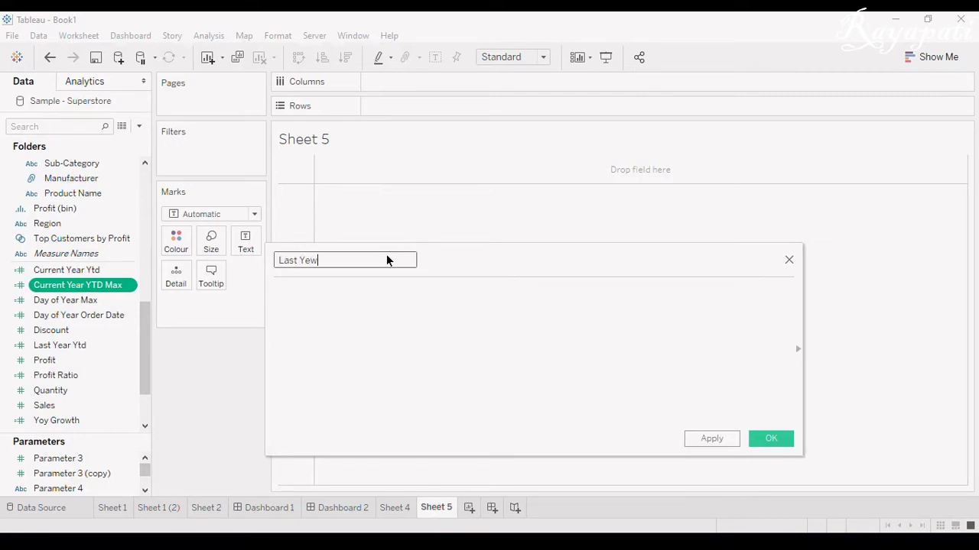
{"action": "key", "text": "BackSpace"}
{"action": "key", "text": "BackSpace"}
{"action": "key", "text": "BackSpace"}
{"action": "type", "text": "ear YTD Max"}
Start the Last Year YTD Max formula with If YEAR([Order Date Updated]) = YEAR([Max Order Date]).
{"action": "left_click", "coordinate": [386, 313]}
{"action": "type", "text": "If Year"}
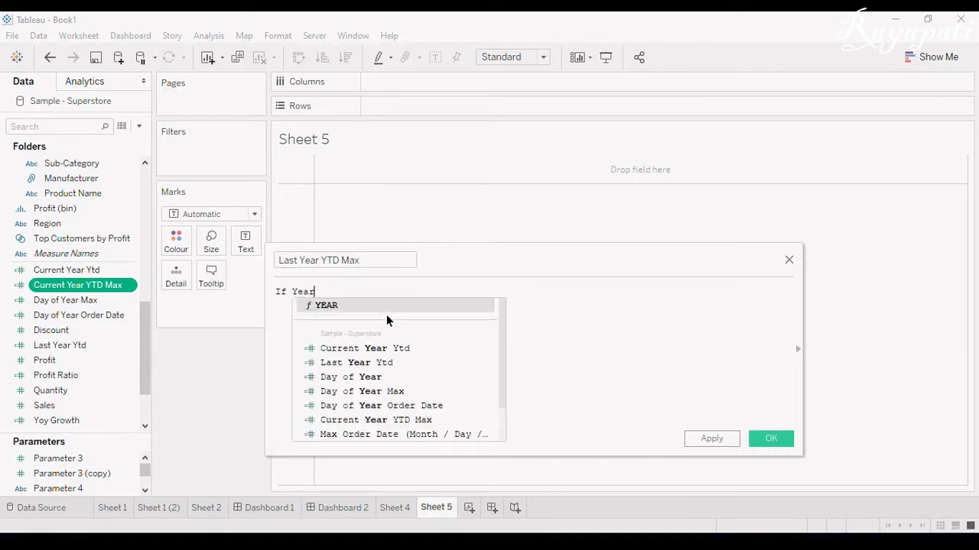
{"action": "key", "text": "Return"}
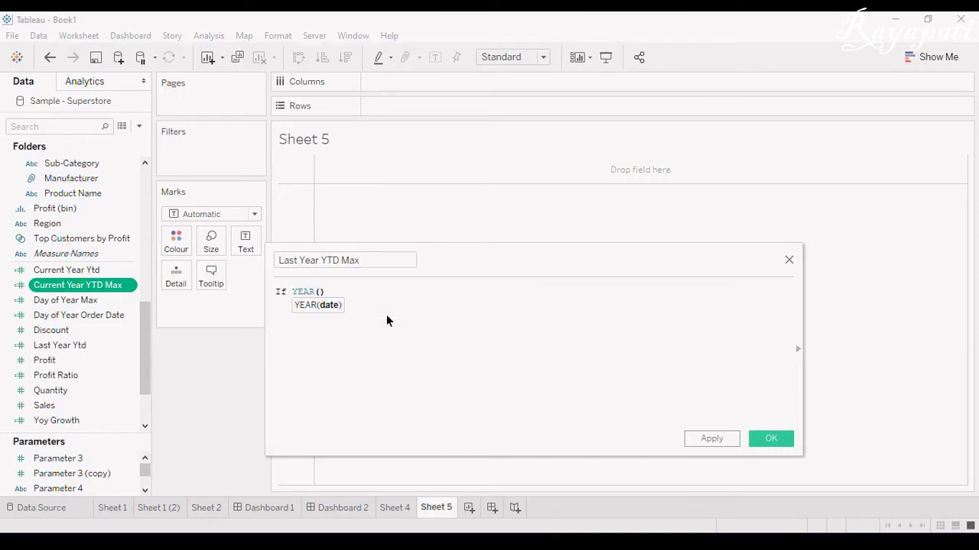
{"action": "type", "text": "Ord"}
{"action": "key", "text": "Return"}
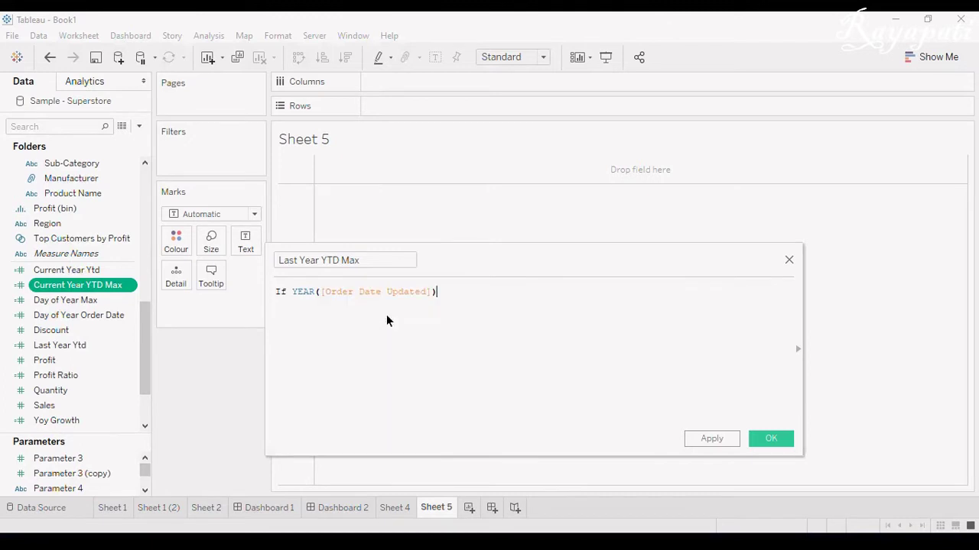
{"action": "type", "text": "= Year"}
{"action": "key", "text": "Return"}
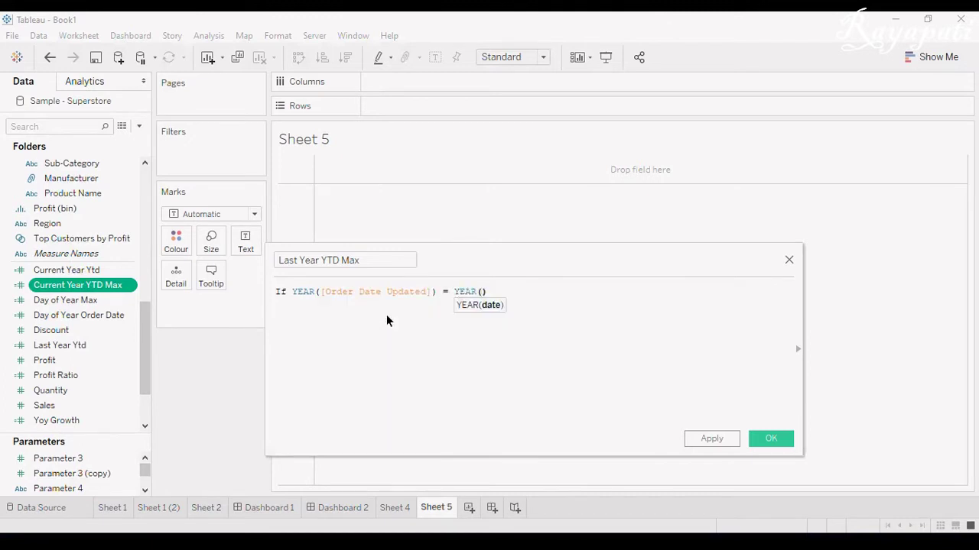
{"action": "type", "text": "max"}
{"action": "key", "text": "Return"}
{"action": "key", "text": "BackSpace"}
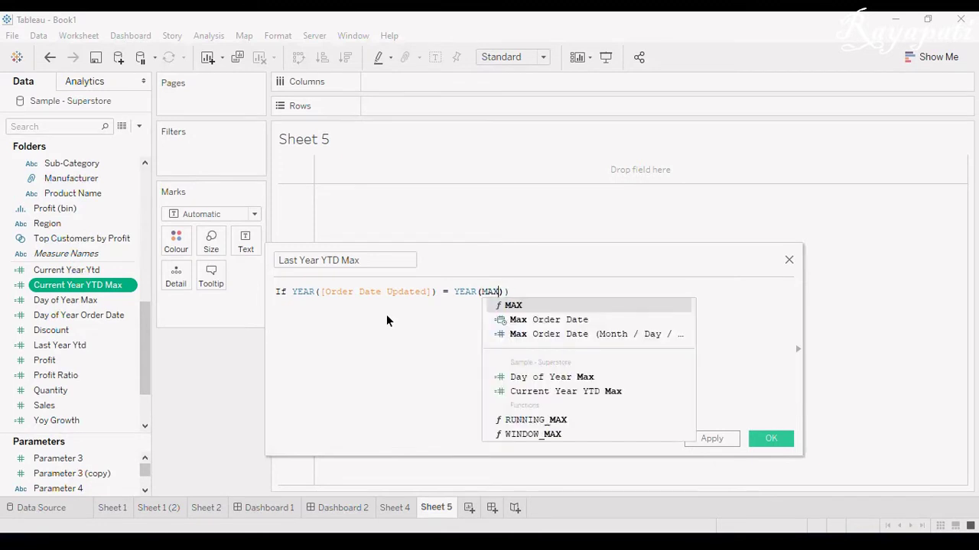
{"action": "key", "text": "BackSpace"}
{"action": "key", "text": "Right"}
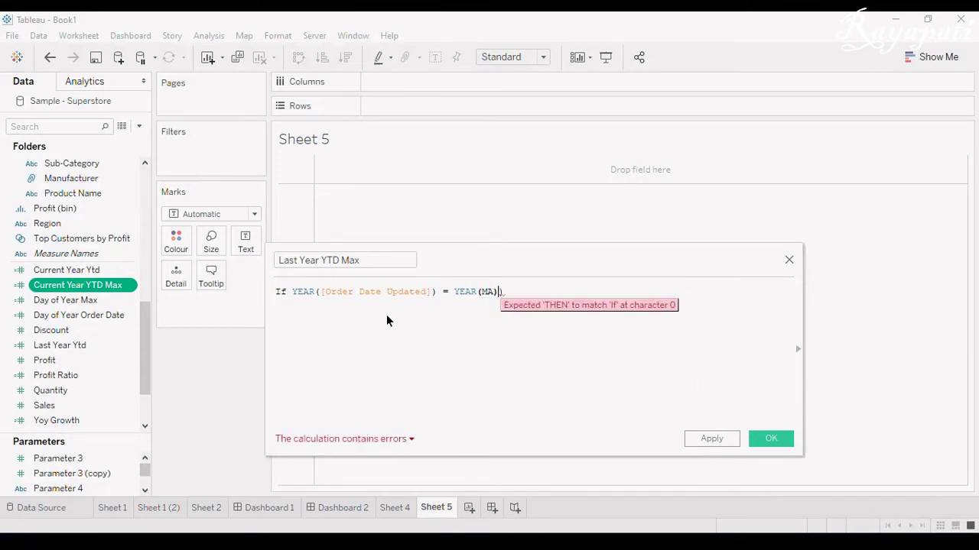
{"action": "key", "text": "BackSpace"}
{"action": "key", "text": "Left"}
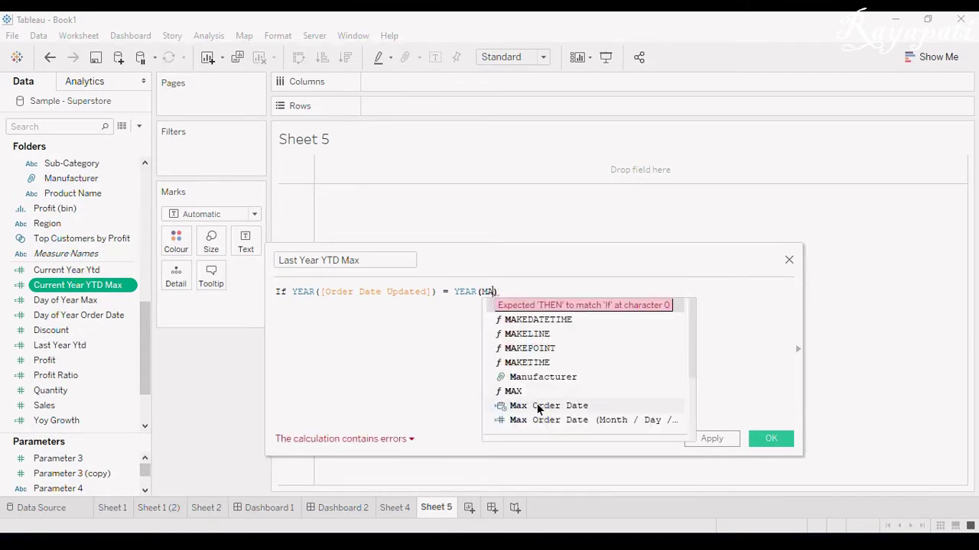
{"action": "double_click", "coordinate": [538, 406]}
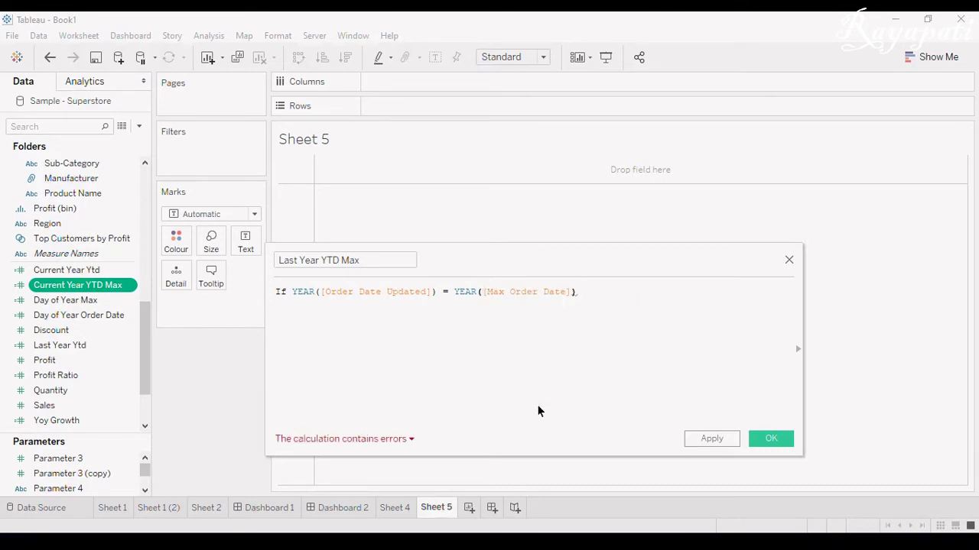
Subtract 1 after YEAR([Max Order Date]) in the first line of the Last Year YTD Max formula.
{"action": "type", "text": "- 1"}
{"action": "left_click_drag", "start_coordinate": [348, 294], "coordinate": [439, 296]}
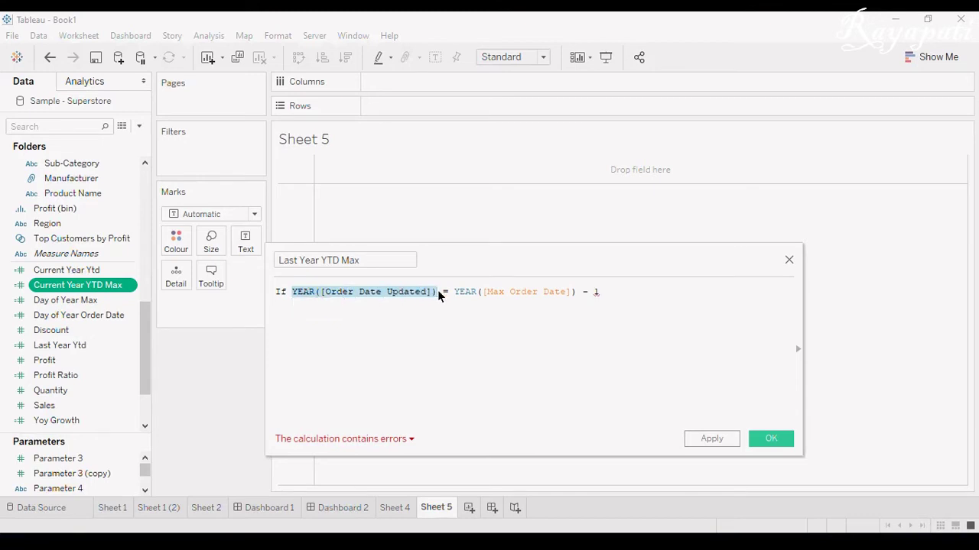
{"action": "left_click", "coordinate": [611, 293]}
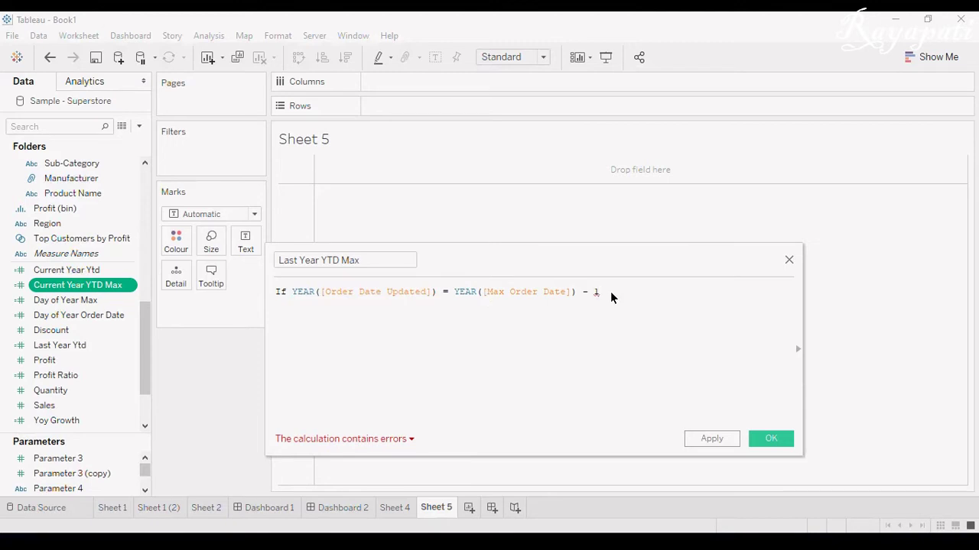
Add a second line to the formula with the condition And [Day of Year Order Date] <= [Day of Year Max].
{"action": "key", "text": "Return"}
{"action": "type", "text": "And"}
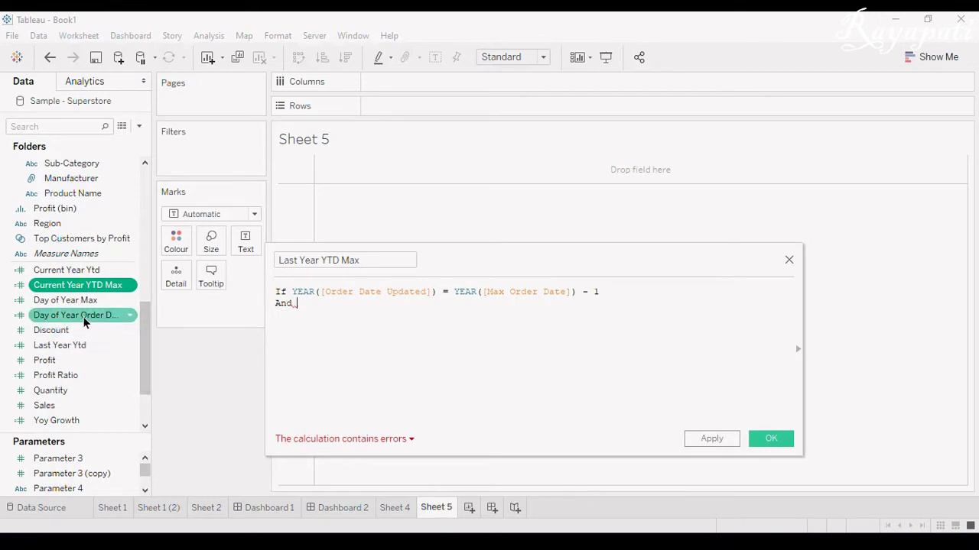
{"action": "left_click_drag", "start_coordinate": [84, 321], "coordinate": [372, 315]}
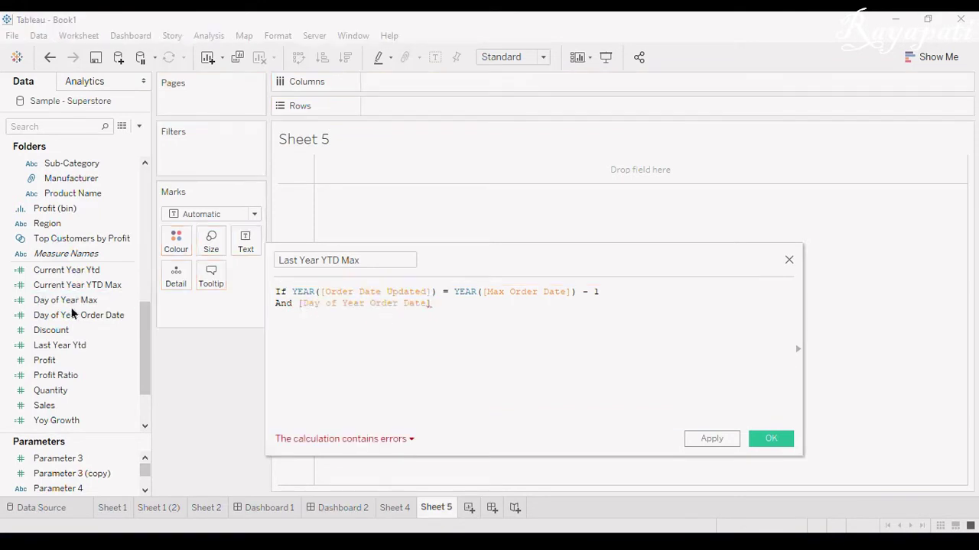
{"action": "type", "text": "<"}
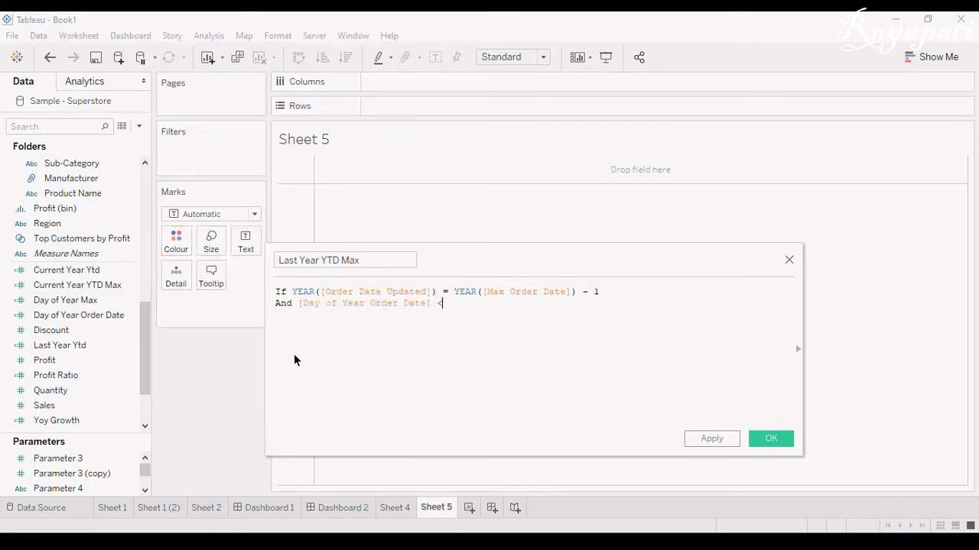
{"action": "type", "text": "="}
{"action": "left_click", "coordinate": [77, 300]}
{"action": "left_click_drag", "start_coordinate": [58, 301], "coordinate": [474, 320]}
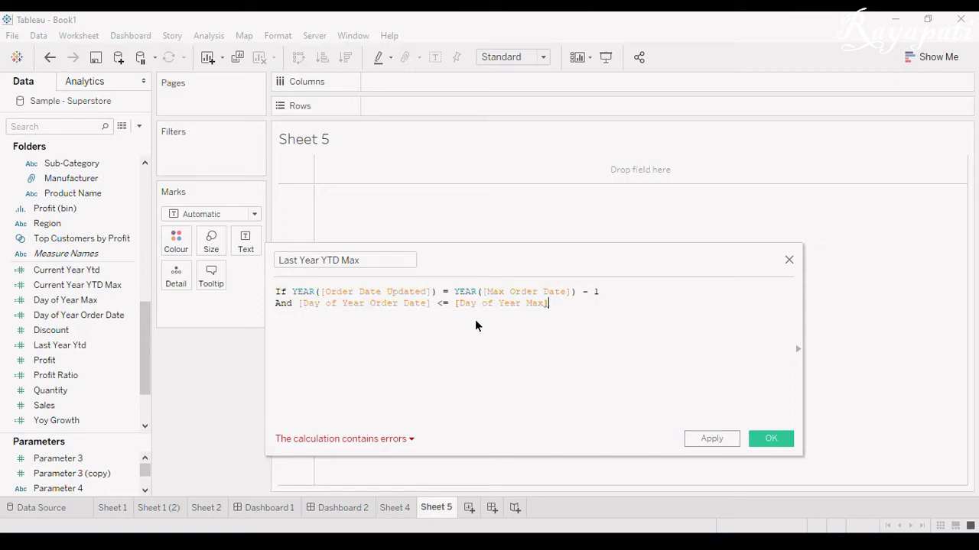
Complete the Last Year YTD Max formula with then [Sales], Else Null and End on separate lines.
{"action": "right_click", "coordinate": [78, 346]}
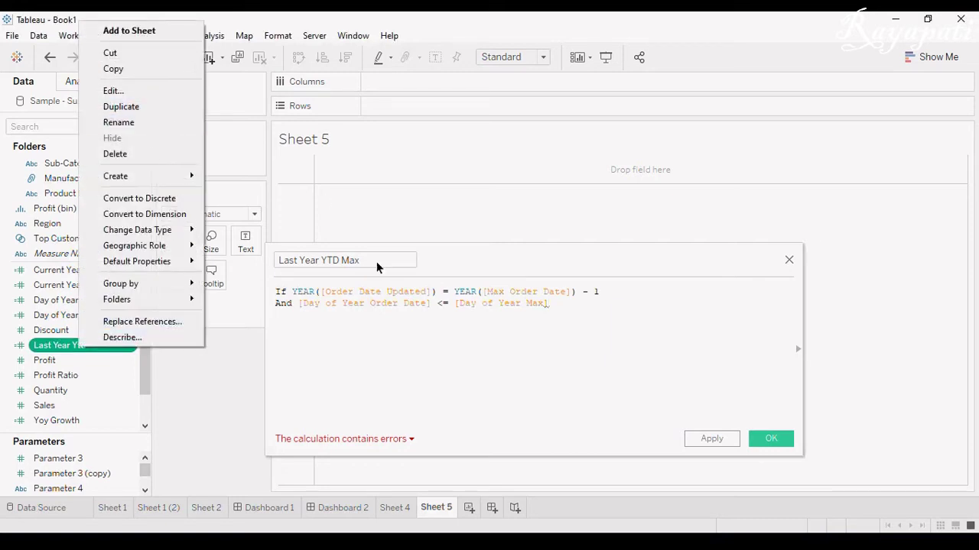
{"action": "left_click", "coordinate": [475, 350]}
{"action": "key", "text": "Return"}
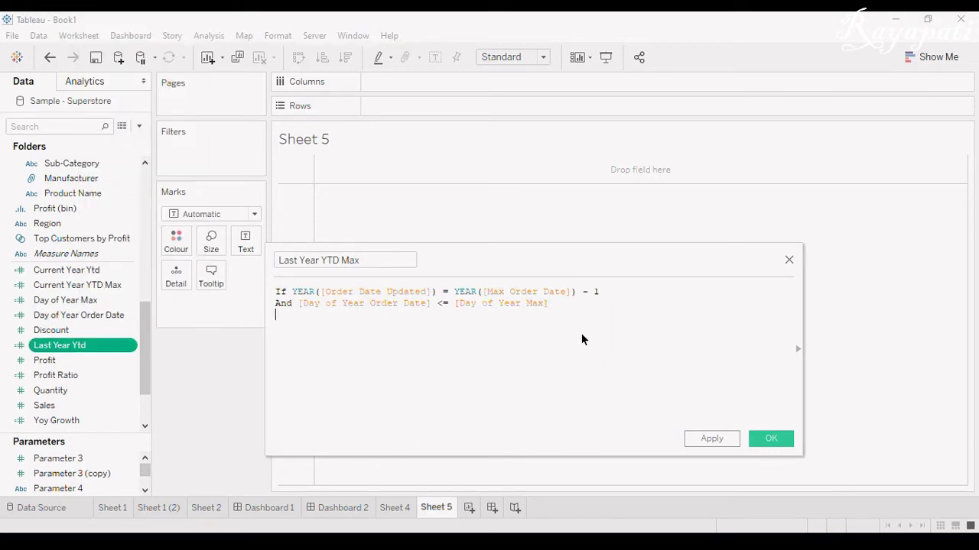
{"action": "type", "text": "th"}
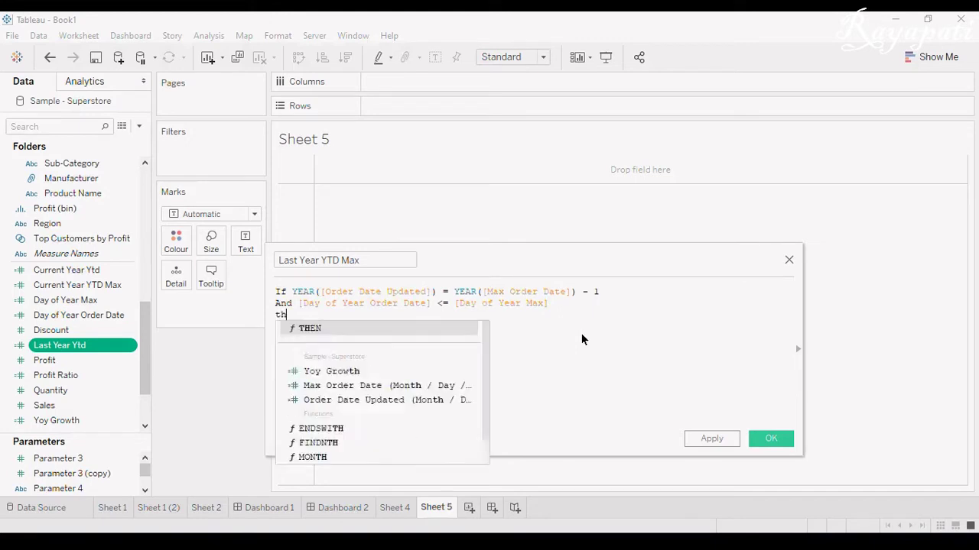
{"action": "type", "text": "en [Sales"}
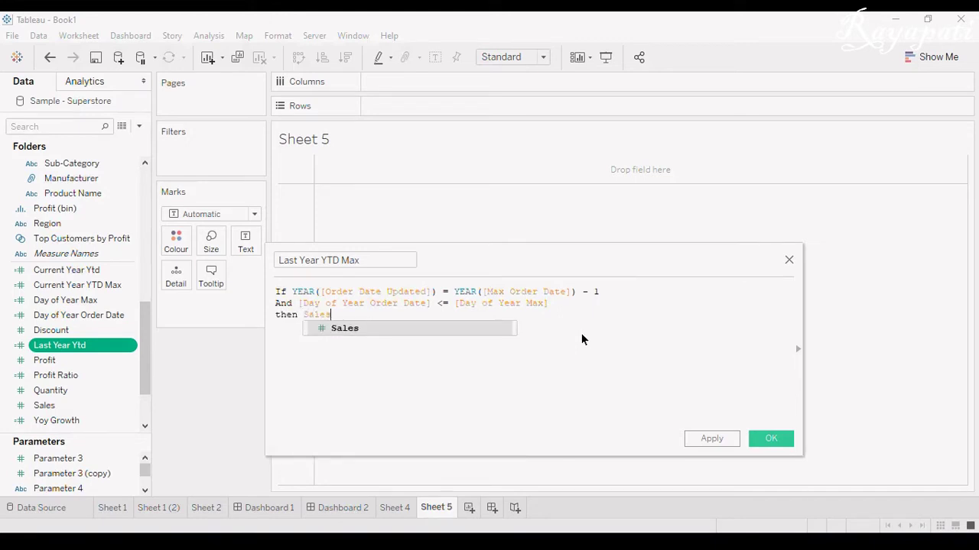
{"action": "key", "text": "Return"}
{"action": "key", "text": "Return"}
{"action": "type", "text": "E"}
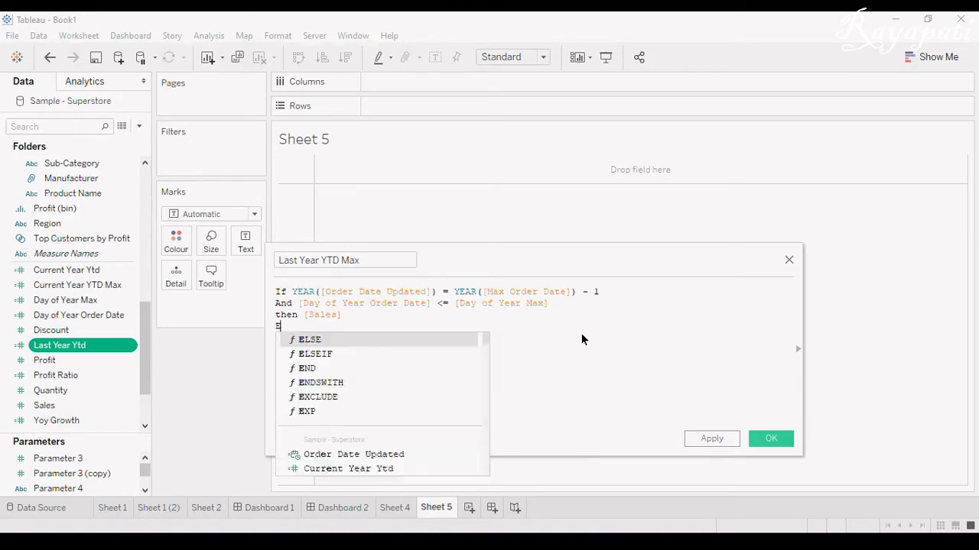
{"action": "type", "text": "lse Null"}
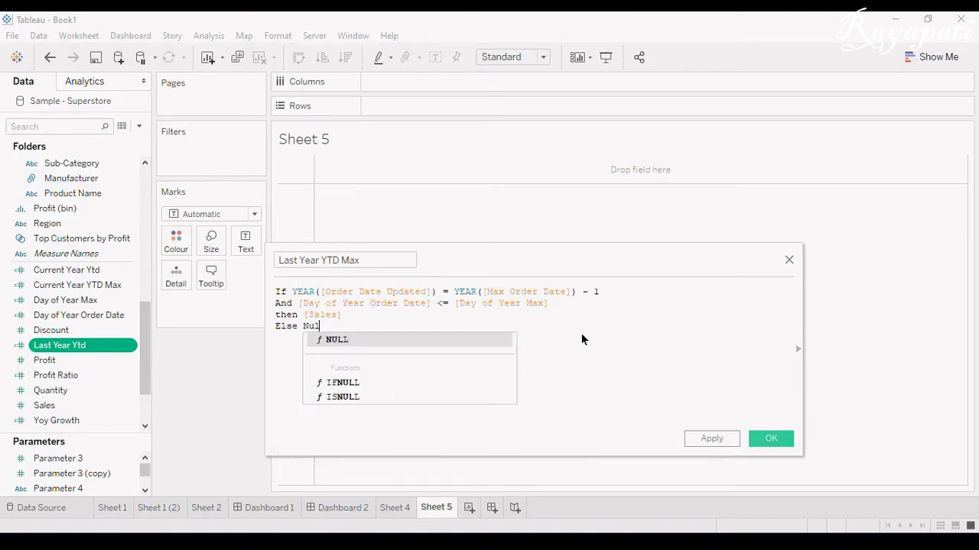
{"action": "key", "text": "Return"}
{"action": "type", "text": "End"}
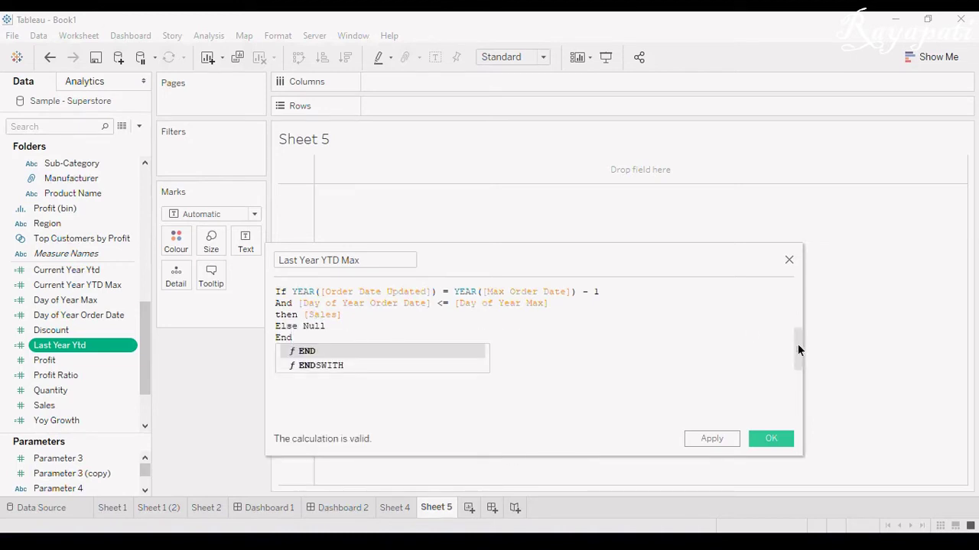
Apply and save the Last Year YTD Max calculation.
{"action": "left_click", "coordinate": [798, 349]}
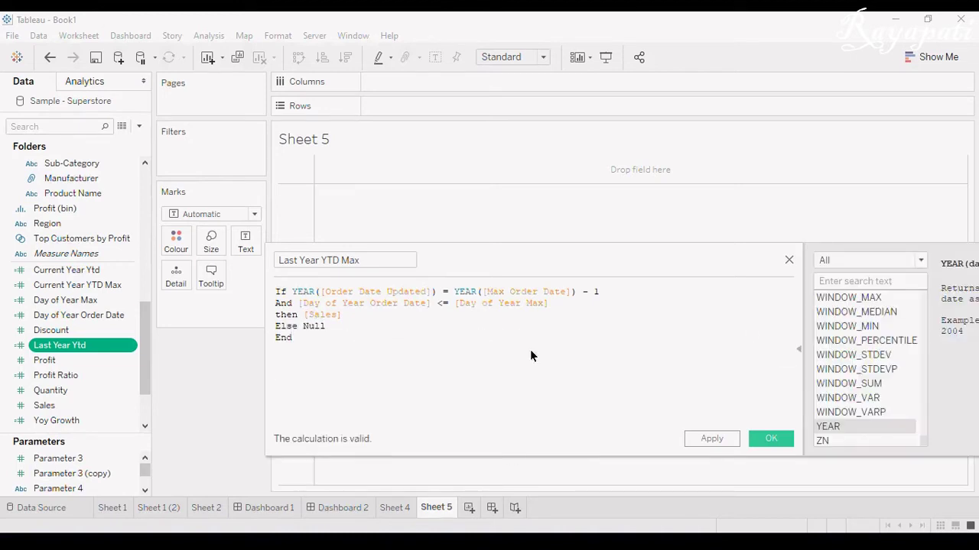
{"action": "left_click", "coordinate": [705, 439]}
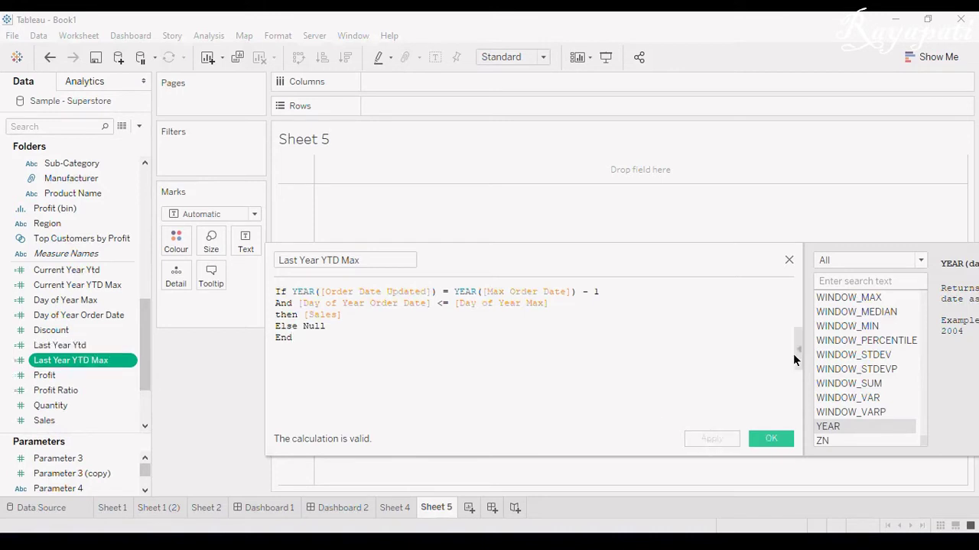
{"action": "left_click", "coordinate": [797, 351]}
{"action": "left_click", "coordinate": [762, 437]}
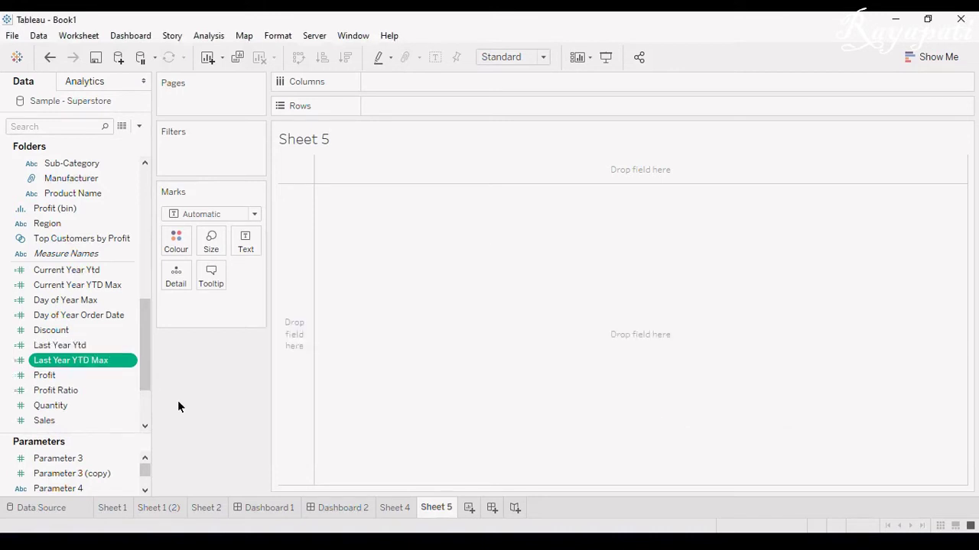
Review the DATEADD condition in the Last Year Ytd calculation and close it without changes.
{"action": "right_click", "coordinate": [84, 347]}
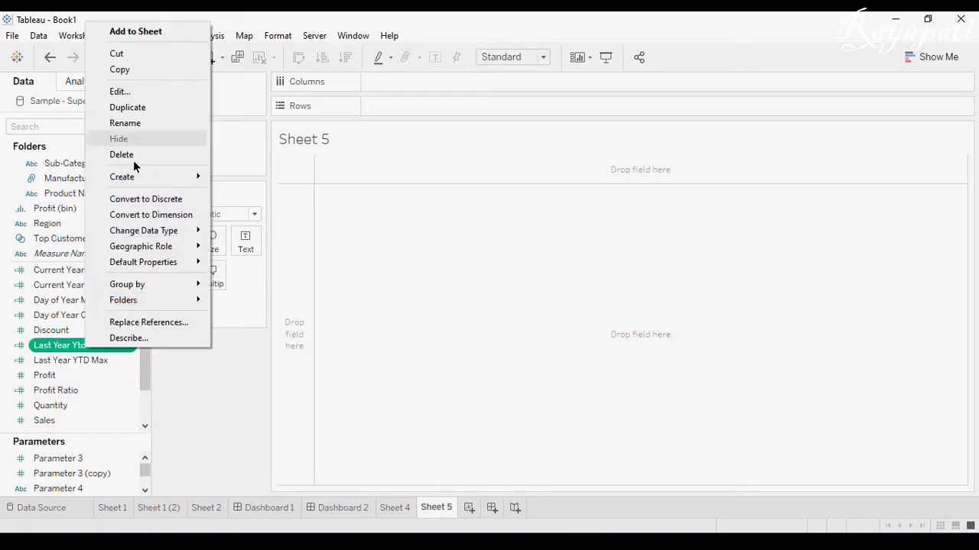
{"action": "left_click", "coordinate": [133, 91]}
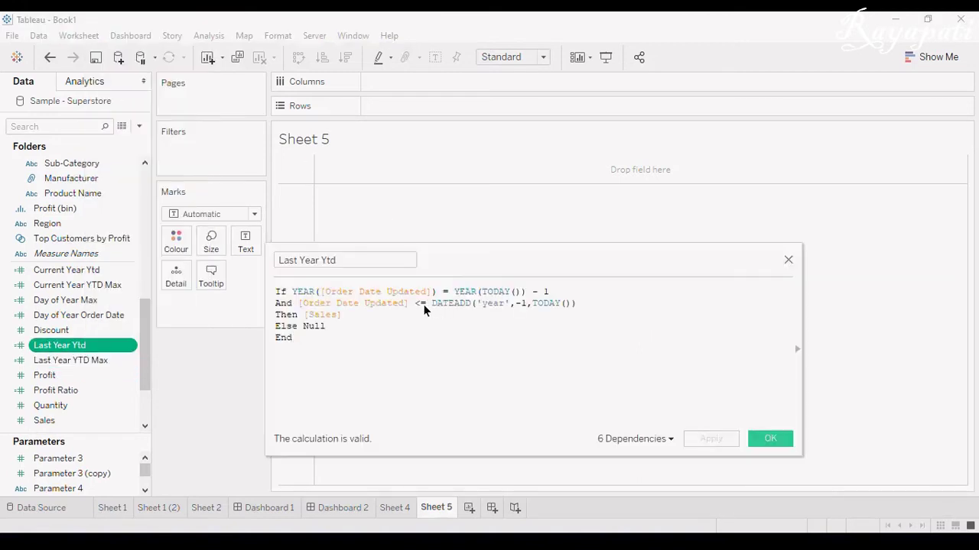
{"action": "left_click_drag", "start_coordinate": [451, 305], "coordinate": [573, 303]}
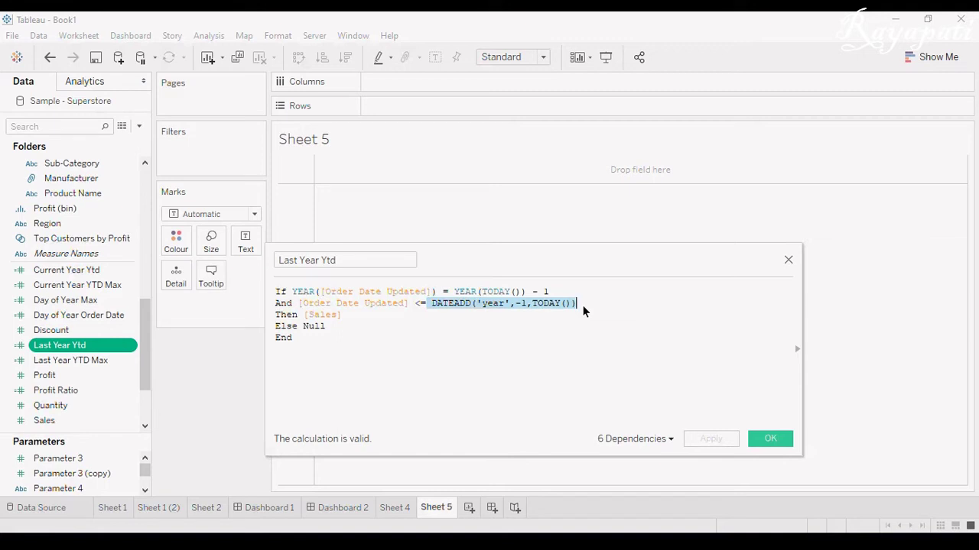
{"action": "left_click", "coordinate": [788, 260]}
Review the day-of-year comparison in the Last Year YTD Max calculation and close the editor.
{"action": "right_click", "coordinate": [104, 360]}
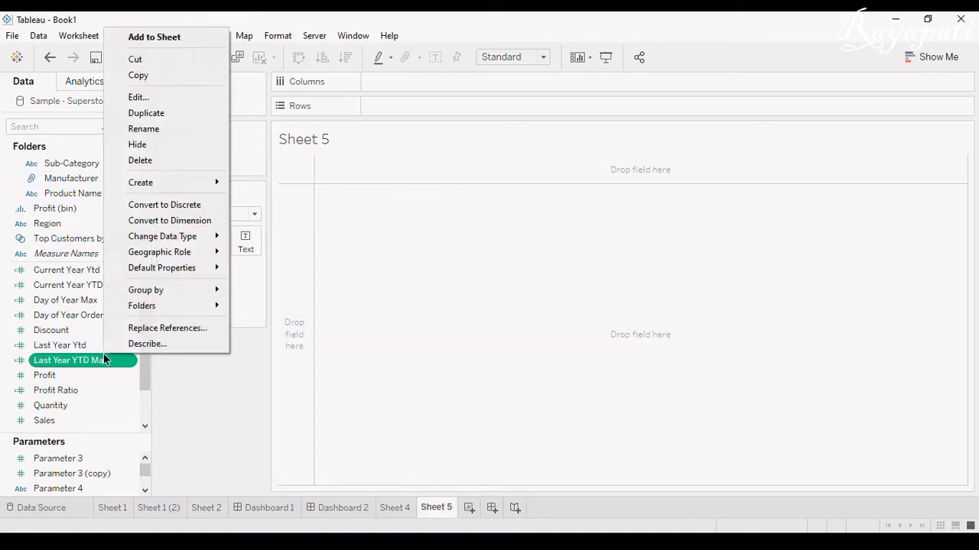
{"action": "left_click", "coordinate": [140, 96]}
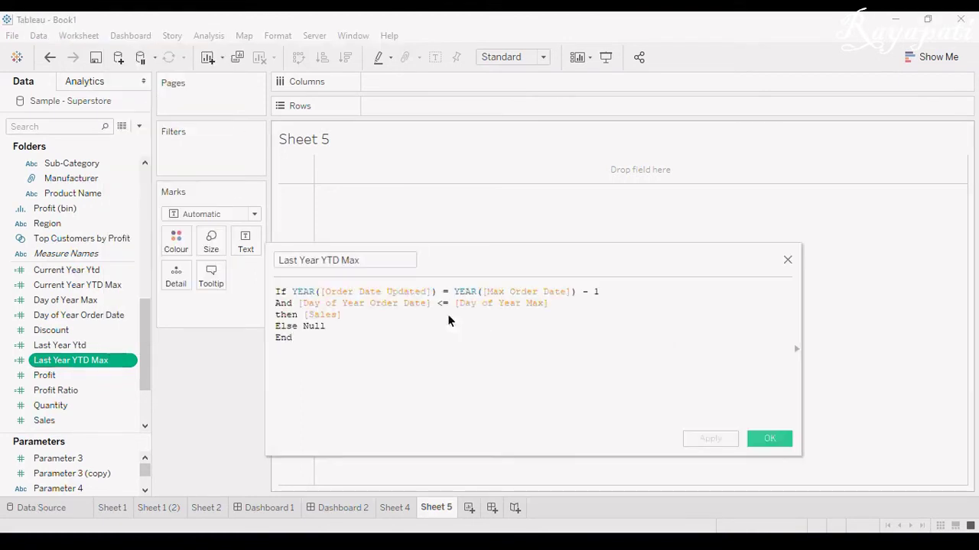
{"action": "left_click_drag", "start_coordinate": [454, 305], "coordinate": [533, 307]}
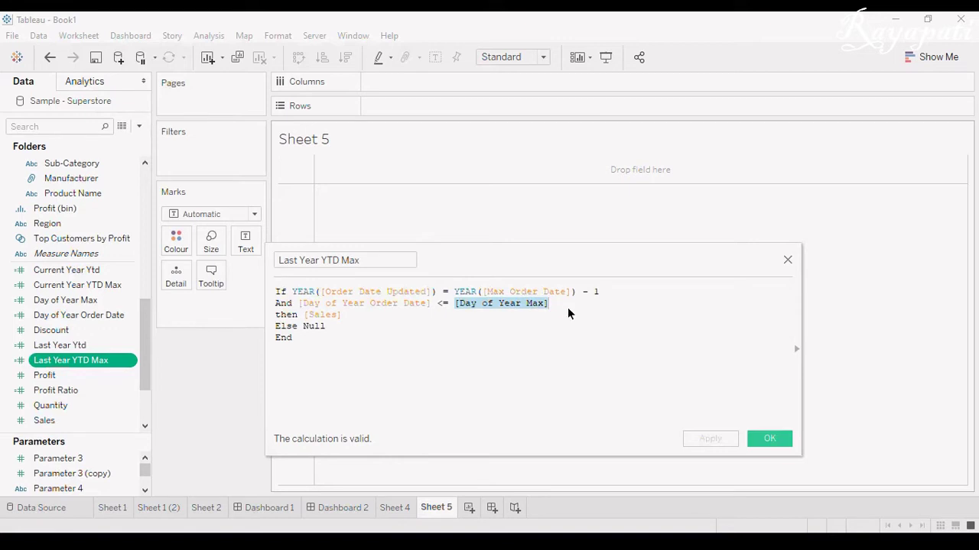
{"action": "left_click_drag", "start_coordinate": [567, 308], "coordinate": [291, 308]}
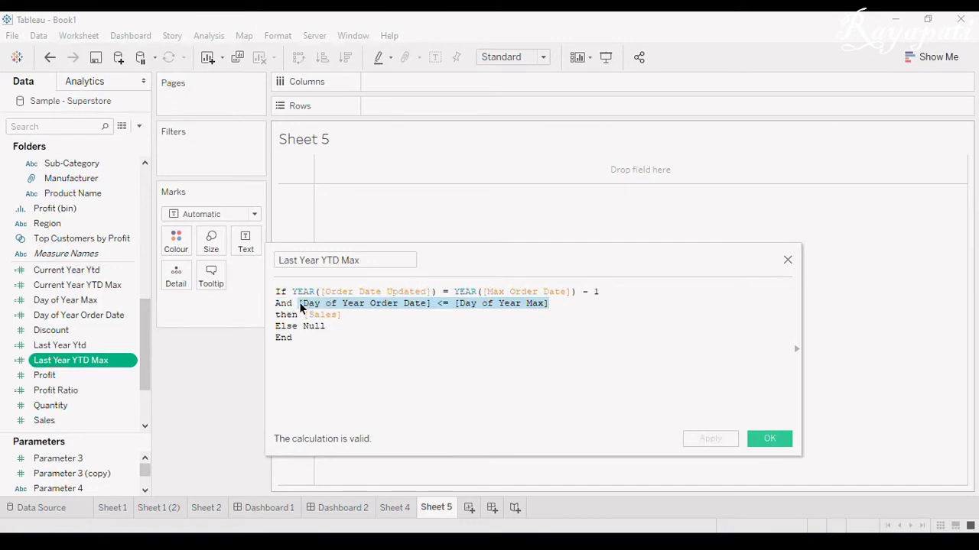
{"action": "left_click", "coordinate": [459, 350]}
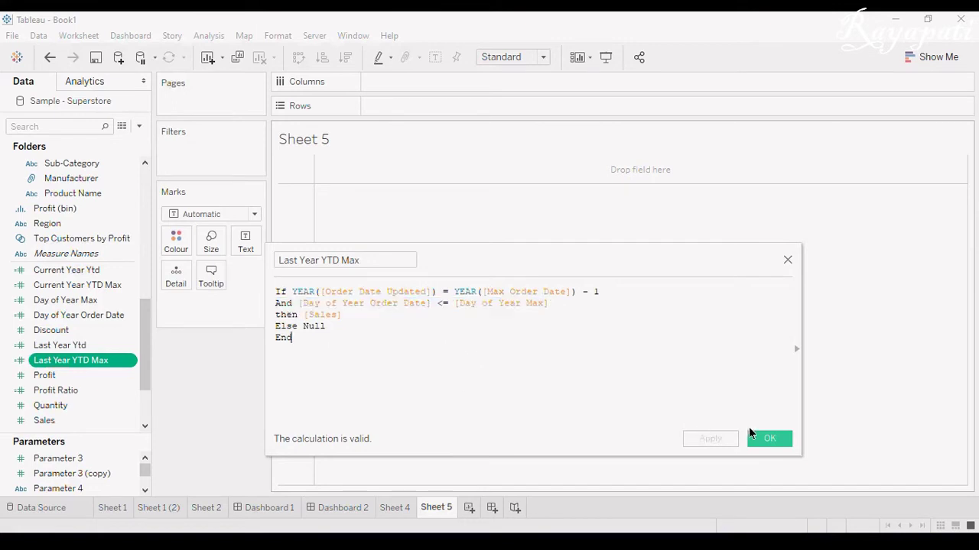
{"action": "left_click", "coordinate": [761, 436]}
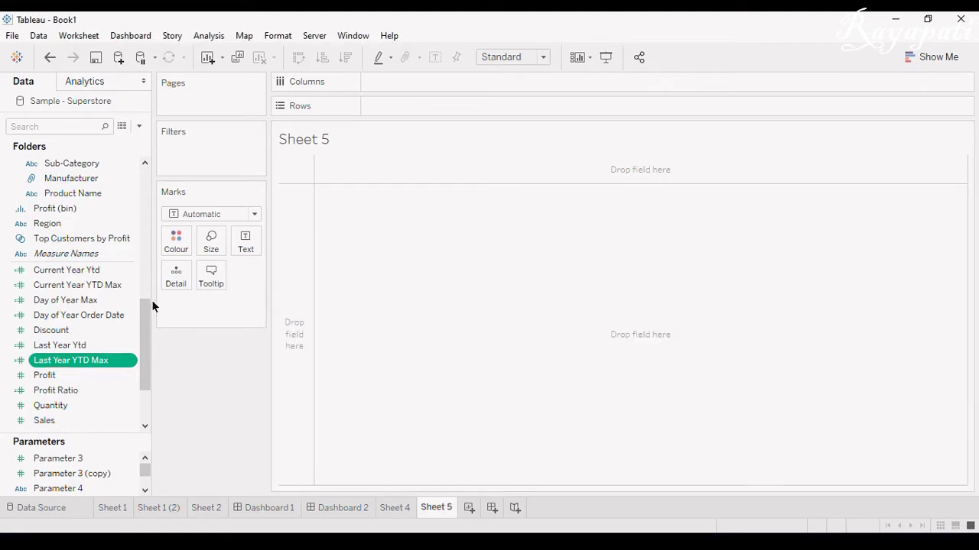
Place Order Date Updated (Week numbers) on Columns and make it continuous.
{"action": "left_click_drag", "start_coordinate": [149, 319], "coordinate": [144, 268]}
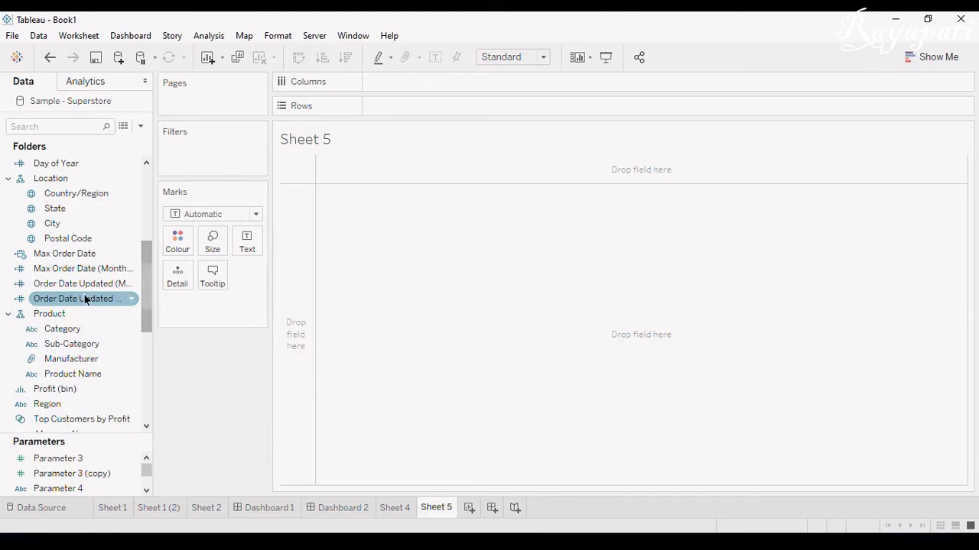
{"action": "left_click_drag", "start_coordinate": [84, 298], "coordinate": [420, 78]}
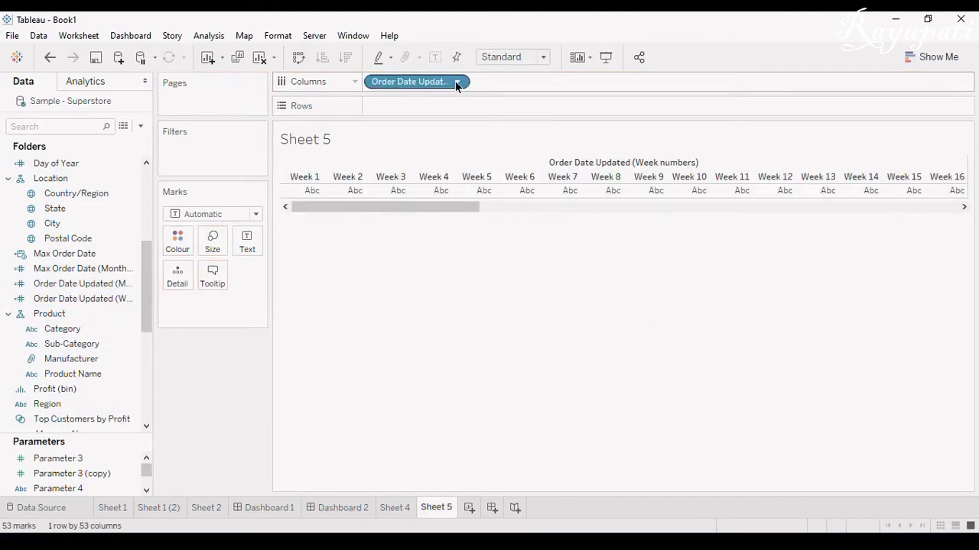
{"action": "left_click", "coordinate": [456, 82]}
{"action": "left_click", "coordinate": [420, 298]}
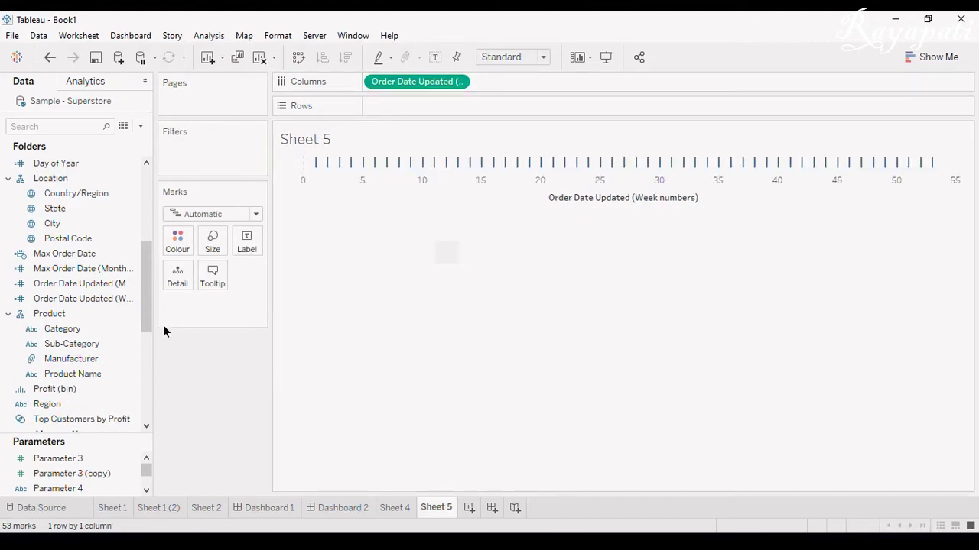
Add Current Year YTD Max and Last Year YTD Max to Rows as two separate line charts.
{"action": "left_click_drag", "start_coordinate": [147, 307], "coordinate": [149, 364]}
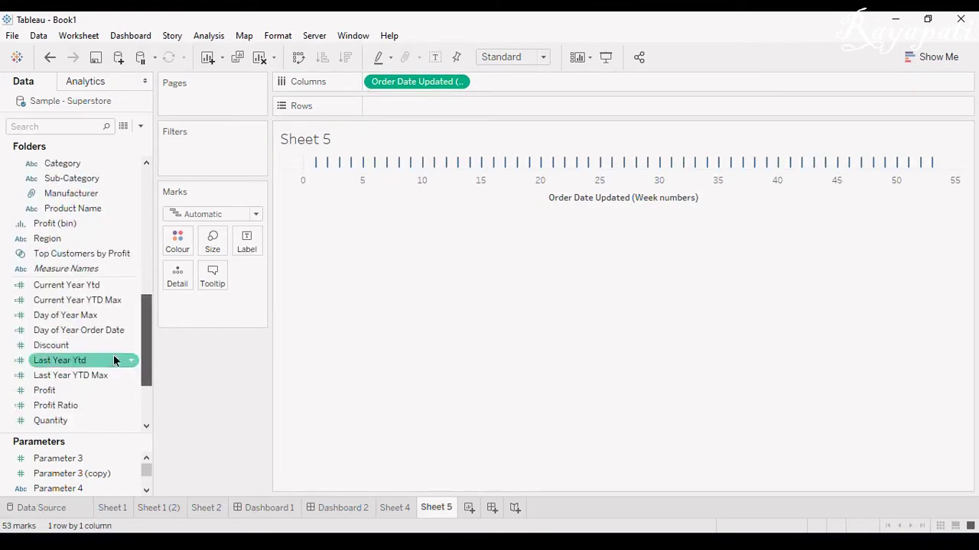
{"action": "scroll", "coordinate": [100, 358], "scroll_direction": "down", "scroll_amount": 1}
{"action": "scroll", "coordinate": [84, 366], "scroll_direction": "down", "scroll_amount": 1}
{"action": "left_click_drag", "start_coordinate": [84, 387], "coordinate": [191, 390]}
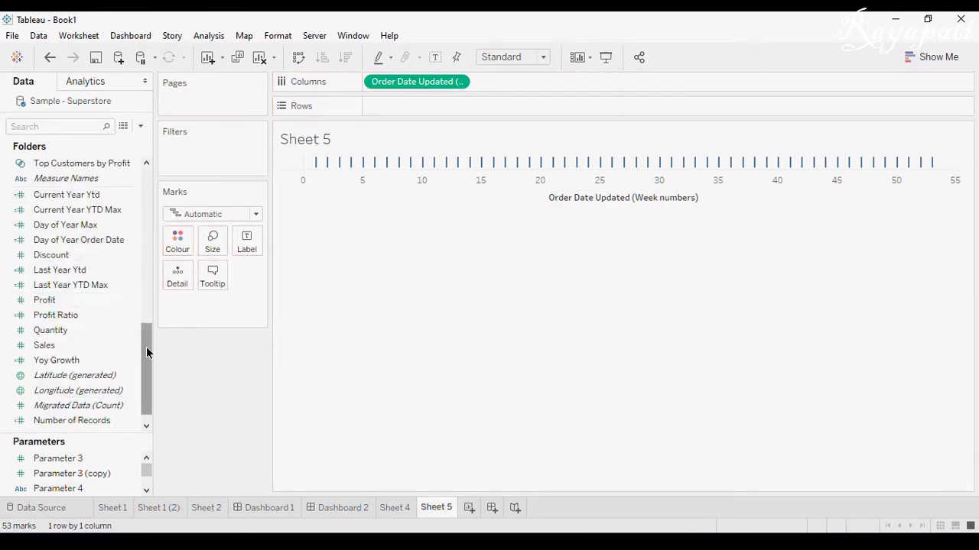
{"action": "left_click", "coordinate": [78, 301]}
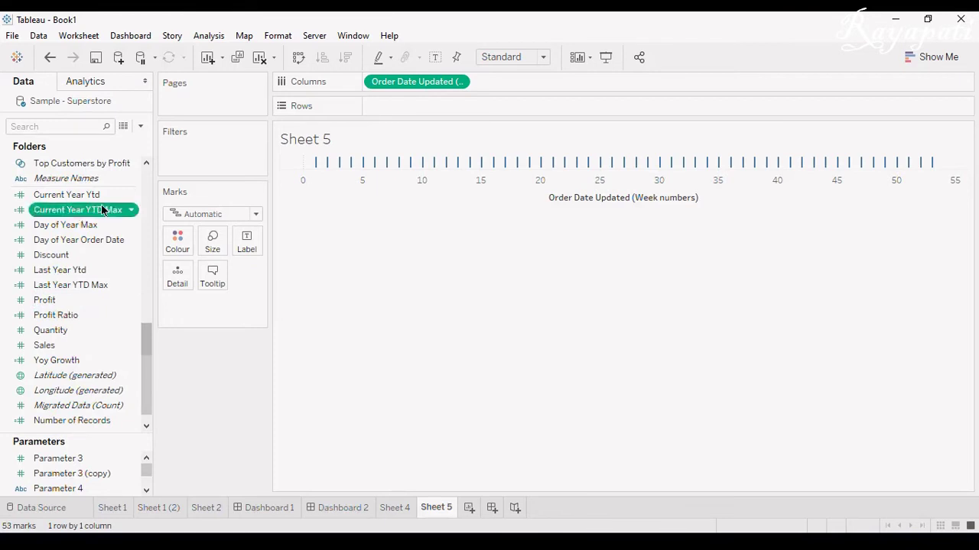
{"action": "mouse_move", "coordinate": [78, 210]}
{"action": "left_mouse_down"}
{"action": "mouse_move", "coordinate": [428, 99]}
{"action": "mouse_move", "coordinate": [411, 133]}
{"action": "left_mouse_up"}
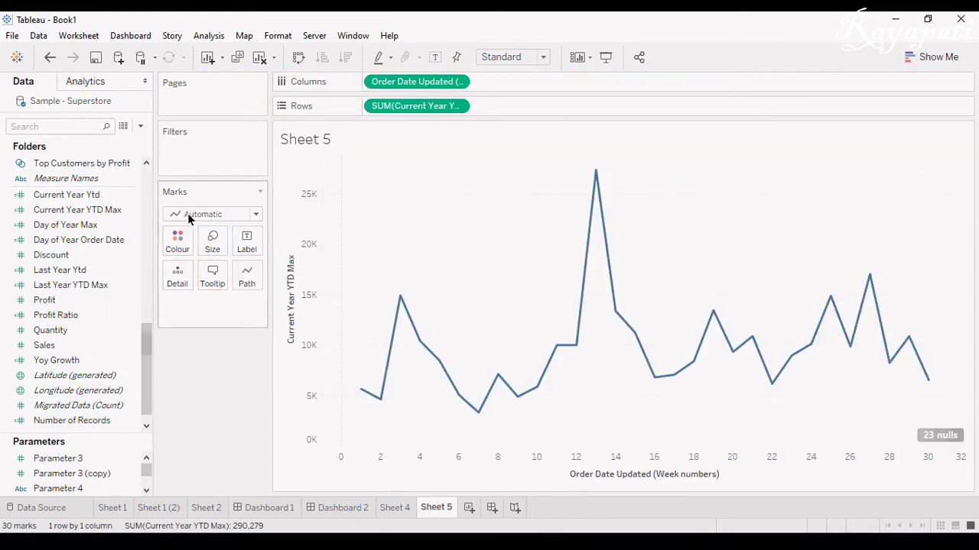
{"action": "mouse_move", "coordinate": [70, 285]}
{"action": "left_mouse_down"}
{"action": "mouse_move", "coordinate": [194, 218]}
{"action": "mouse_move", "coordinate": [546, 123]}
{"action": "mouse_move", "coordinate": [545, 111]}
{"action": "left_mouse_up"}
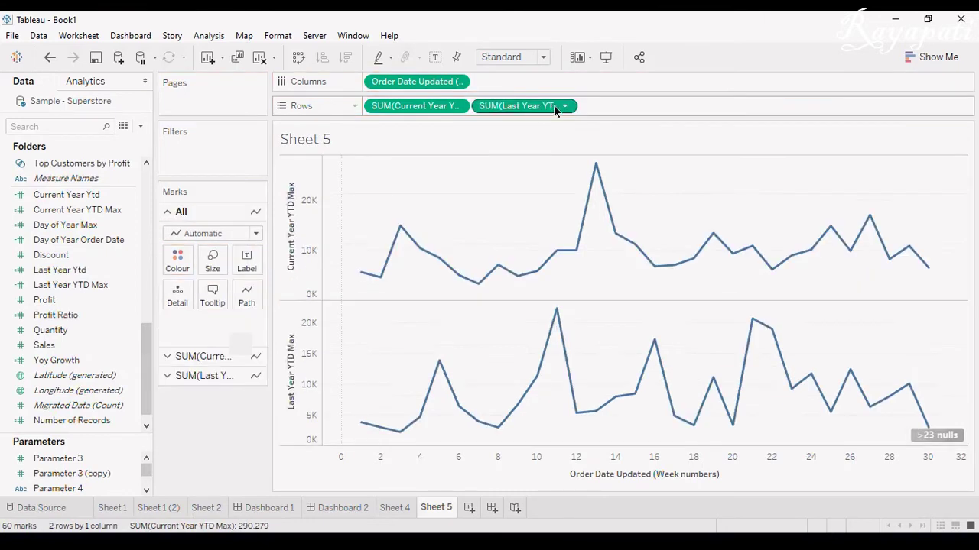
Filter the null values out of the view and inspect the final weekly mark of the Last Year YTD Max line.
{"action": "left_click", "coordinate": [939, 435]}
{"action": "left_click", "coordinate": [512, 276]}
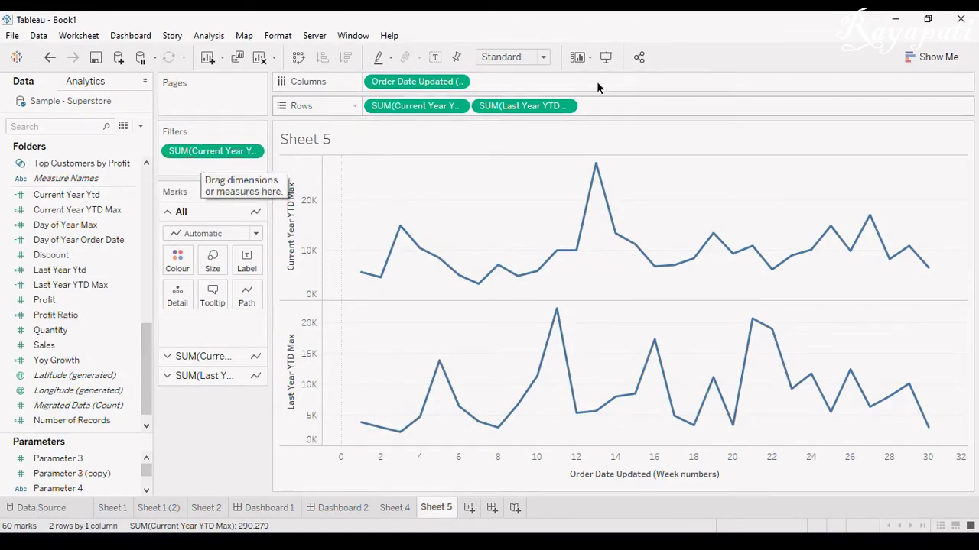
{"action": "mouse_move", "coordinate": [932, 432]}
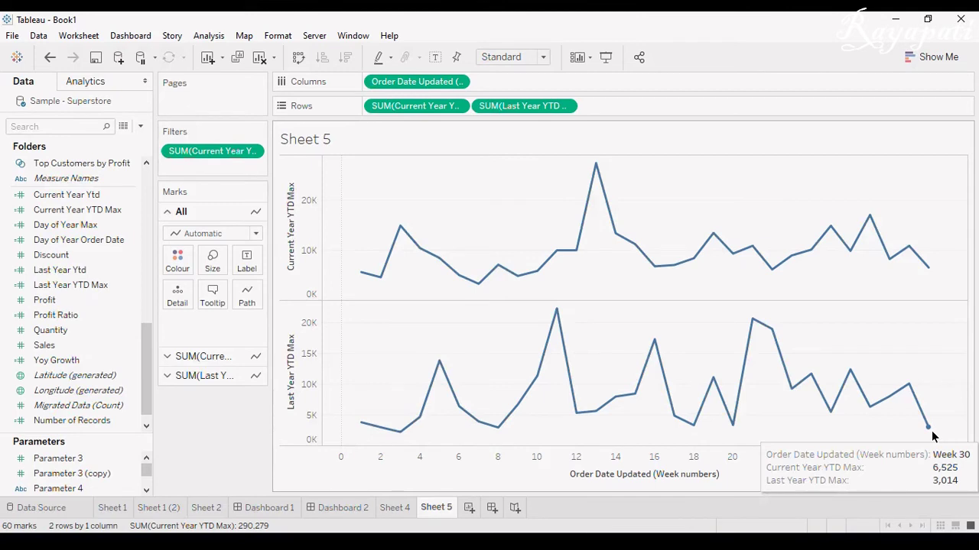
{"action": "left_click", "coordinate": [564, 107]}
{"action": "left_click", "coordinate": [525, 373]}
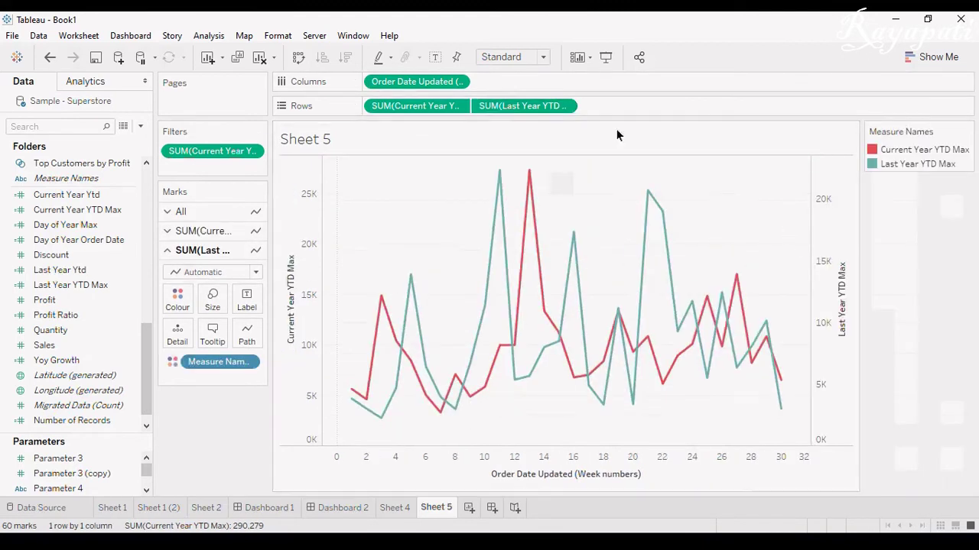
{"action": "key", "text": "ctrl+z"}
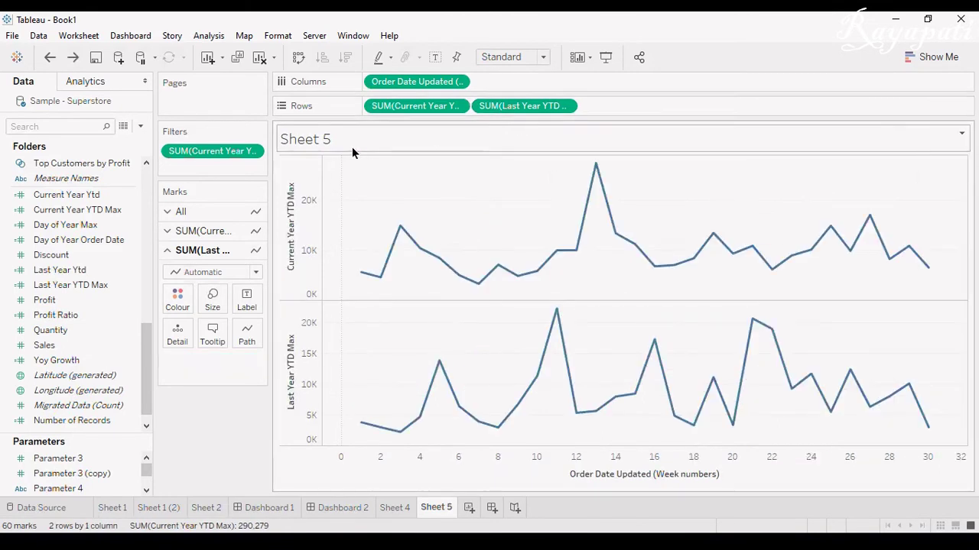
Apply a Running Total quick table calculation to both Current Year YTD Max and Last Year YTD Max on Rows.
{"action": "left_click", "coordinate": [455, 106]}
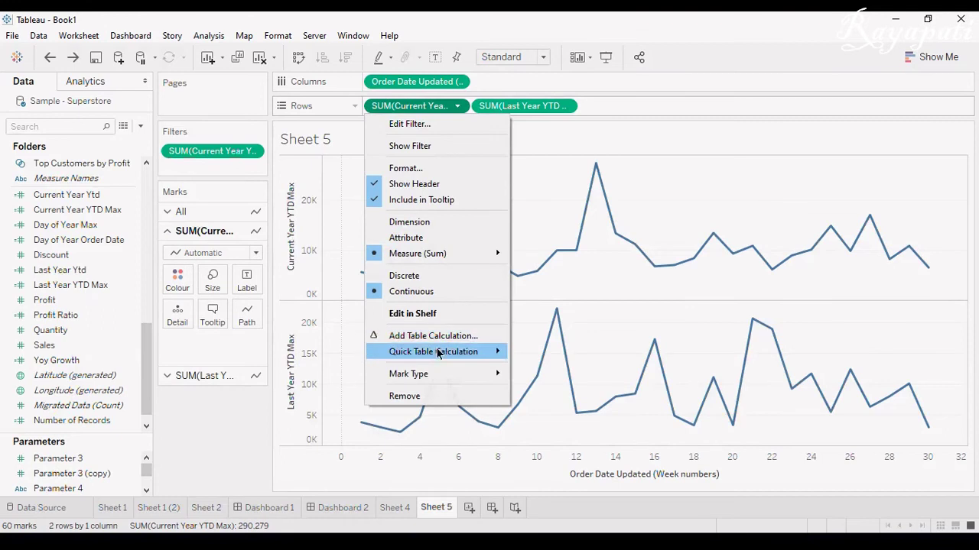
{"action": "mouse_move", "coordinate": [440, 354]}
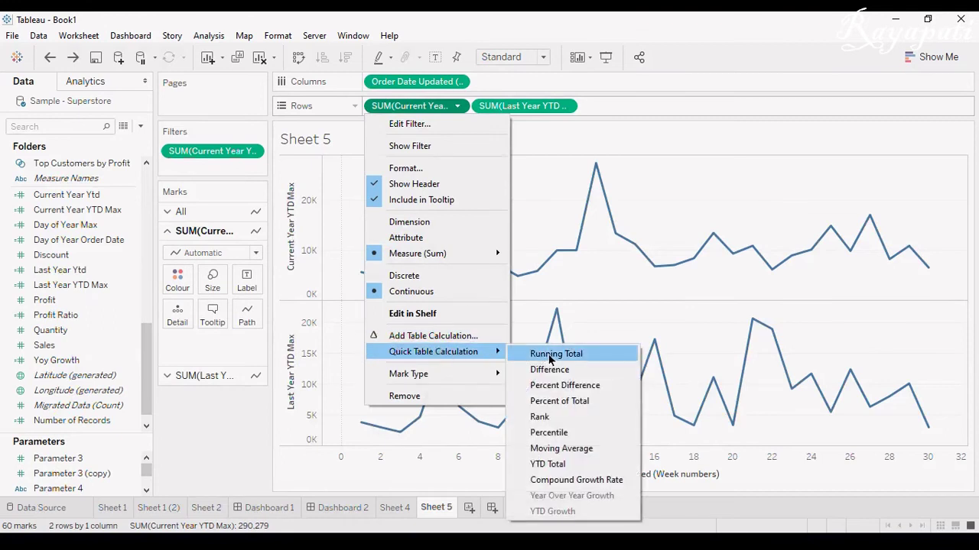
{"action": "left_click", "coordinate": [548, 354]}
{"action": "left_click", "coordinate": [574, 106]}
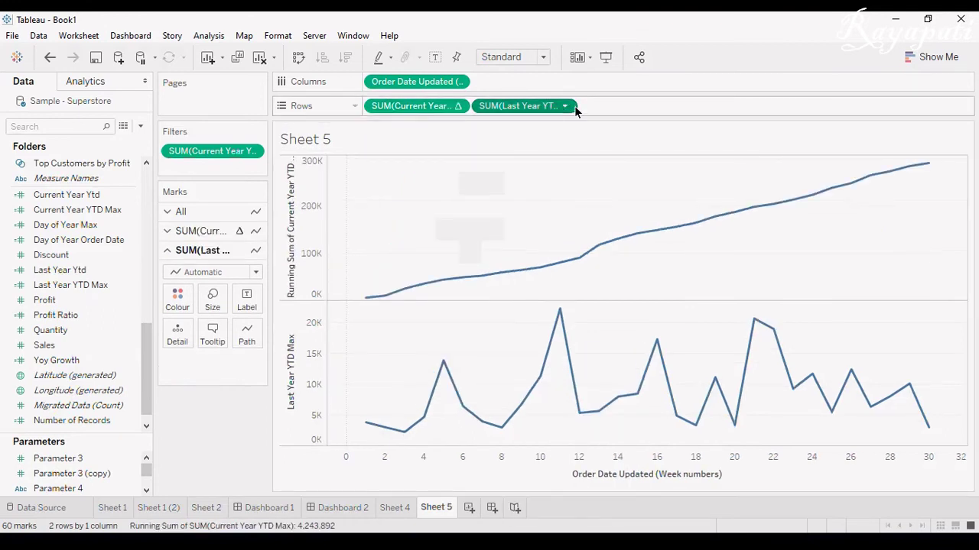
{"action": "left_click", "coordinate": [565, 106]}
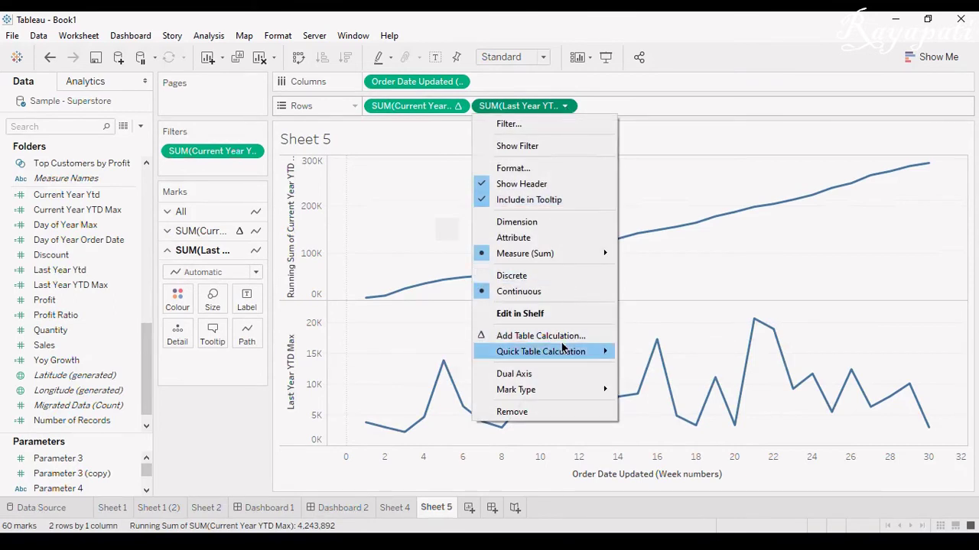
{"action": "mouse_move", "coordinate": [562, 350]}
{"action": "left_click", "coordinate": [634, 352]}
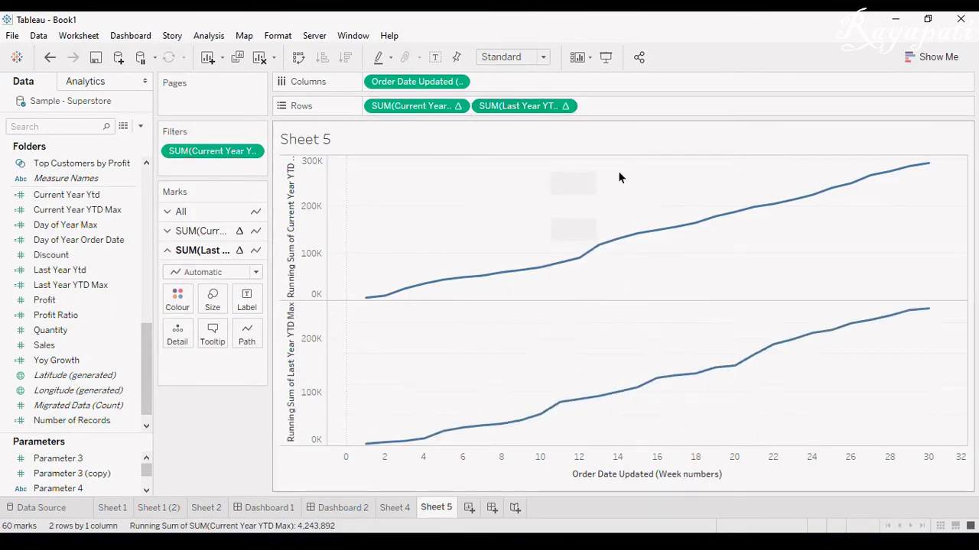
Combine the two running totals on a synchronised dual axis and hide the header of the Last Year YTD Max axis.
{"action": "left_click", "coordinate": [565, 109]}
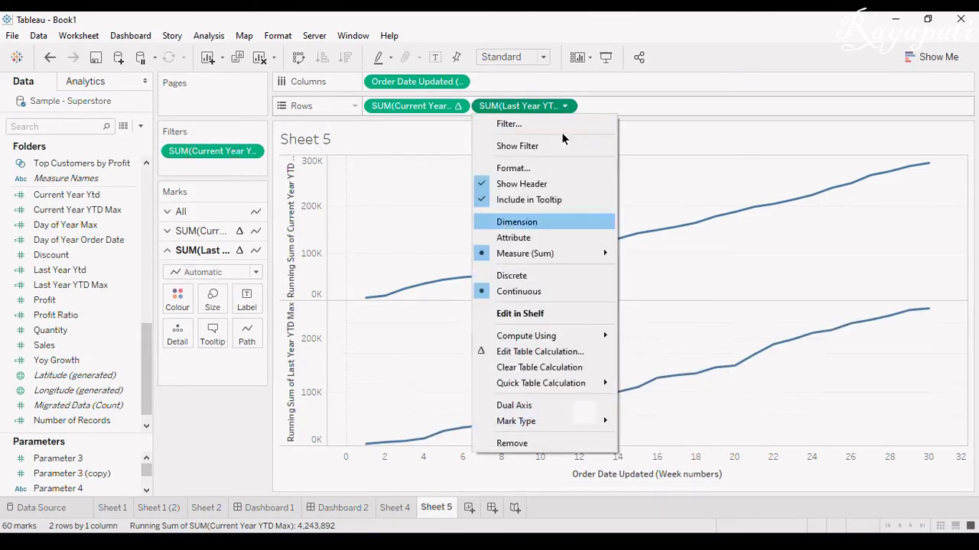
{"action": "left_click", "coordinate": [520, 405]}
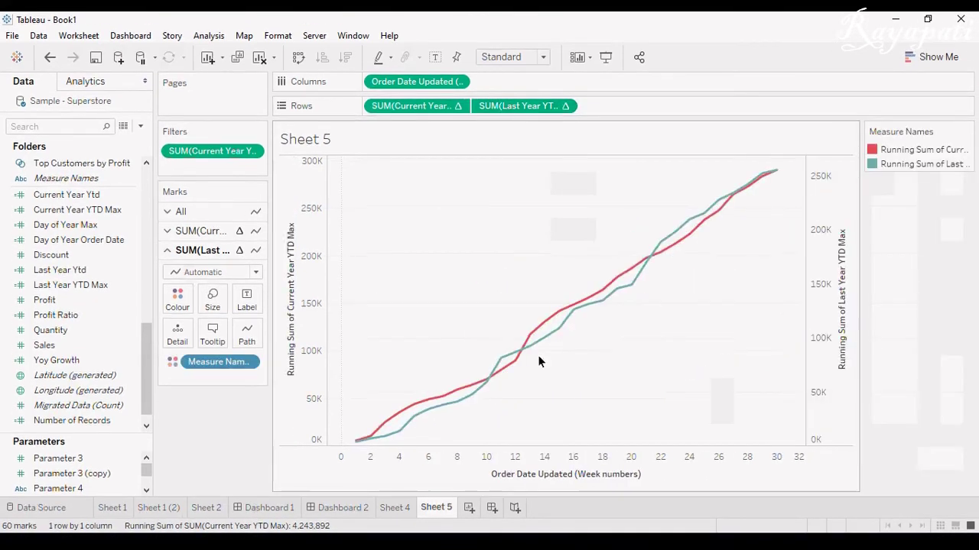
{"action": "right_click", "coordinate": [815, 257]}
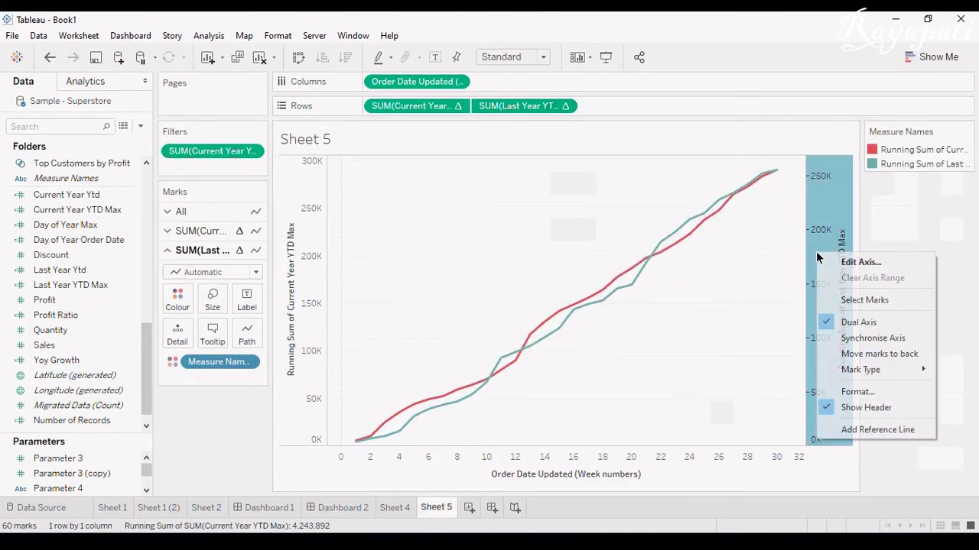
{"action": "left_click", "coordinate": [848, 338]}
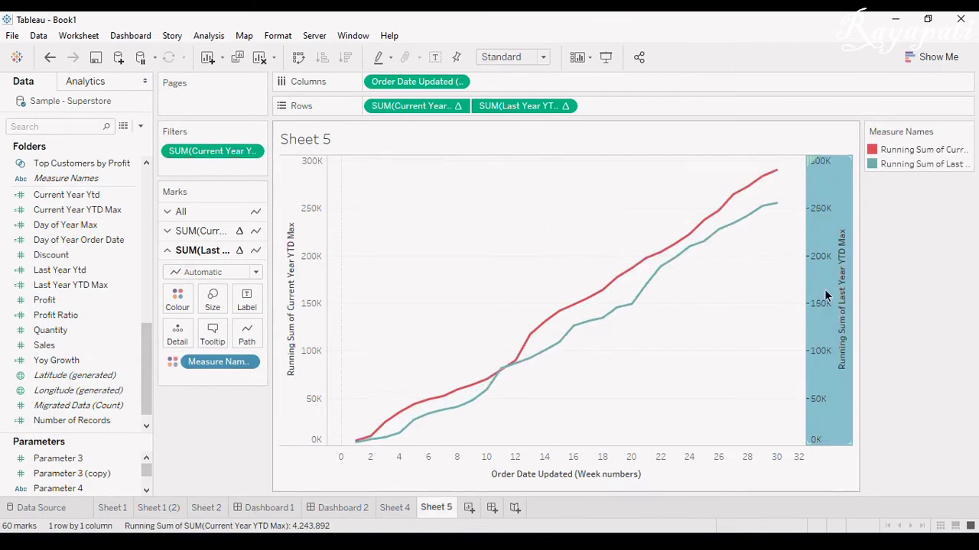
{"action": "right_click", "coordinate": [825, 282]}
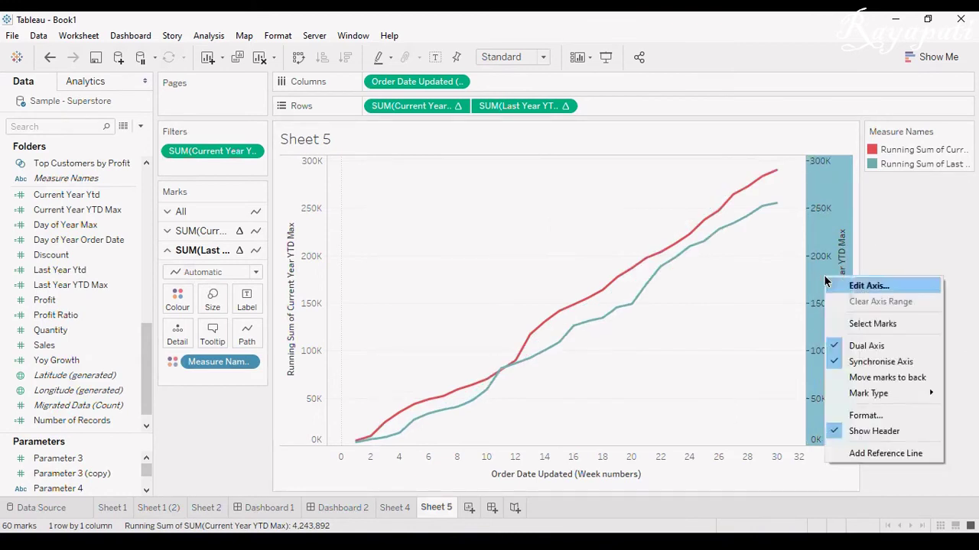
{"action": "left_click", "coordinate": [865, 433]}
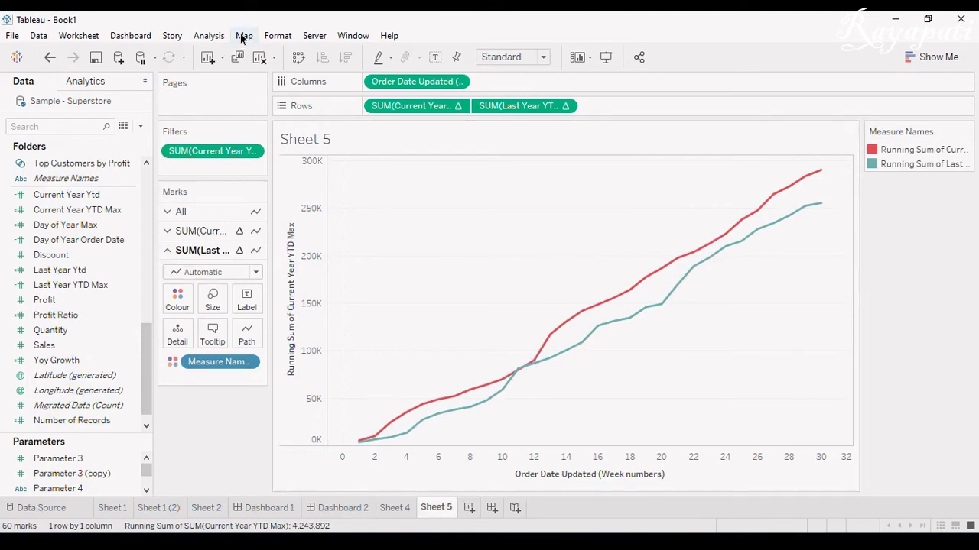
Create a calculated field with the formula SUM([Current Year YTD Max]) - SUM([Last Year YTD Max]).
{"action": "left_click", "coordinate": [208, 36]}
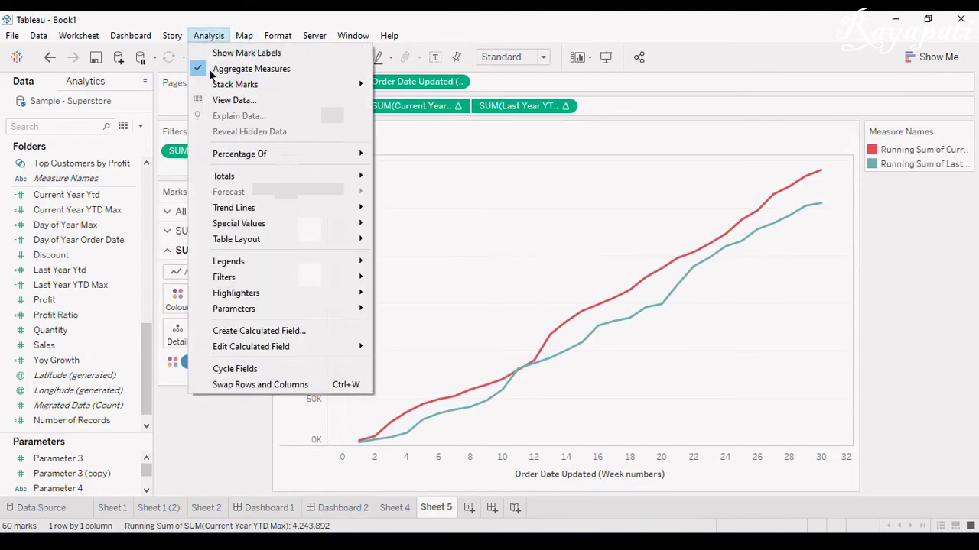
{"action": "left_click", "coordinate": [279, 330]}
{"action": "left_click", "coordinate": [411, 316]}
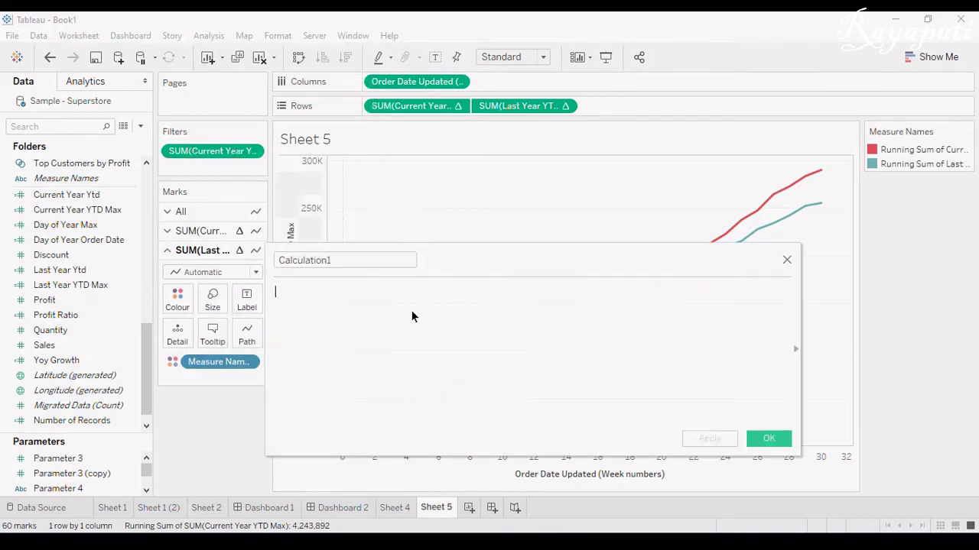
{"action": "type", "text": "sum("}
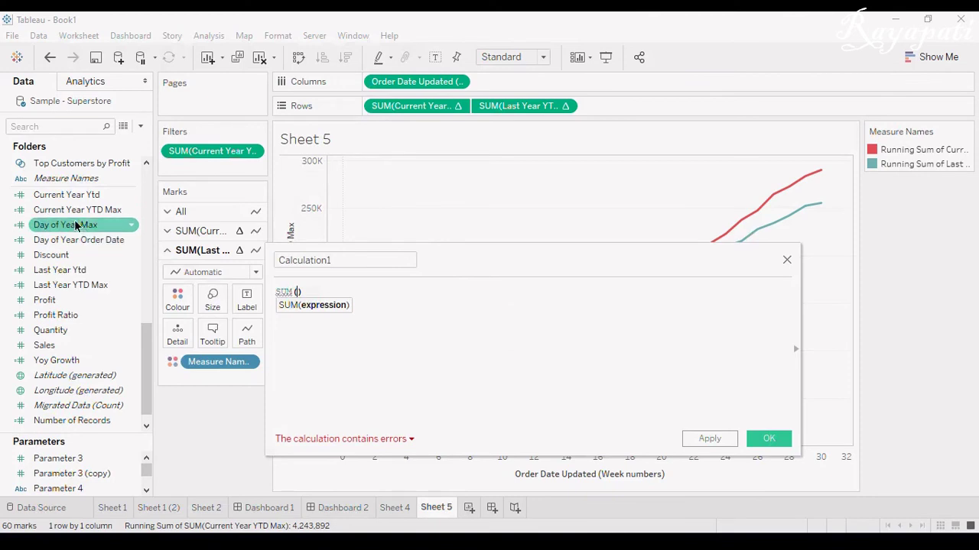
{"action": "left_click_drag", "start_coordinate": [68, 210], "coordinate": [298, 302]}
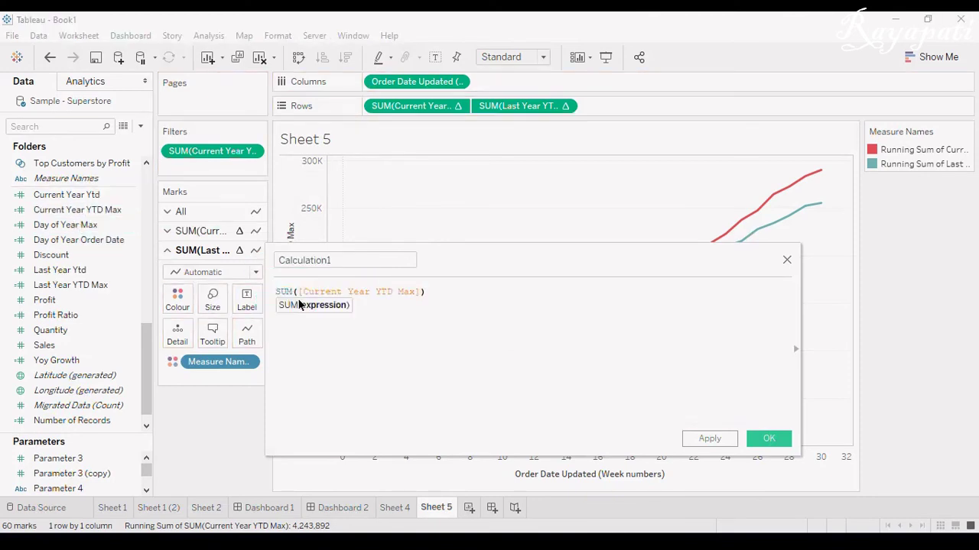
{"action": "type", "text": "- "}
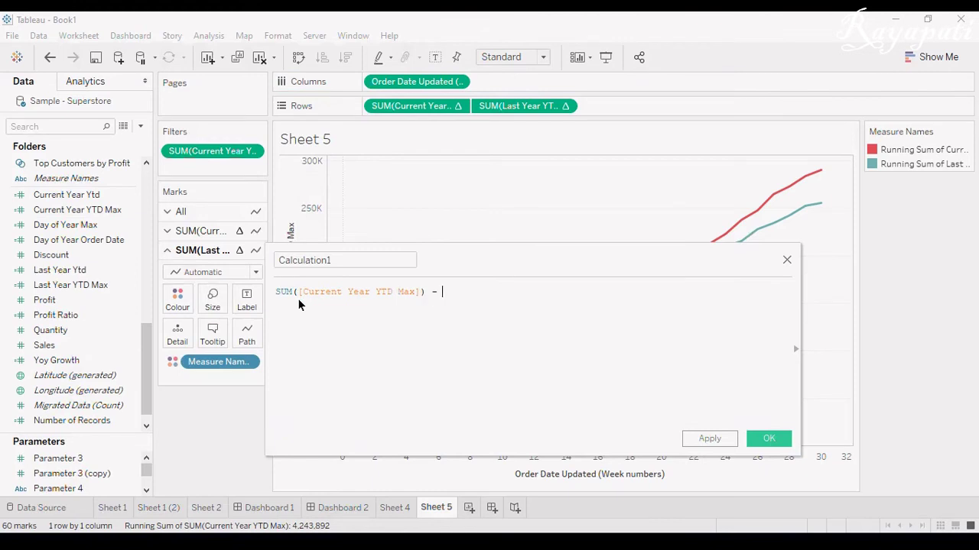
{"action": "type", "text": "SUM("}
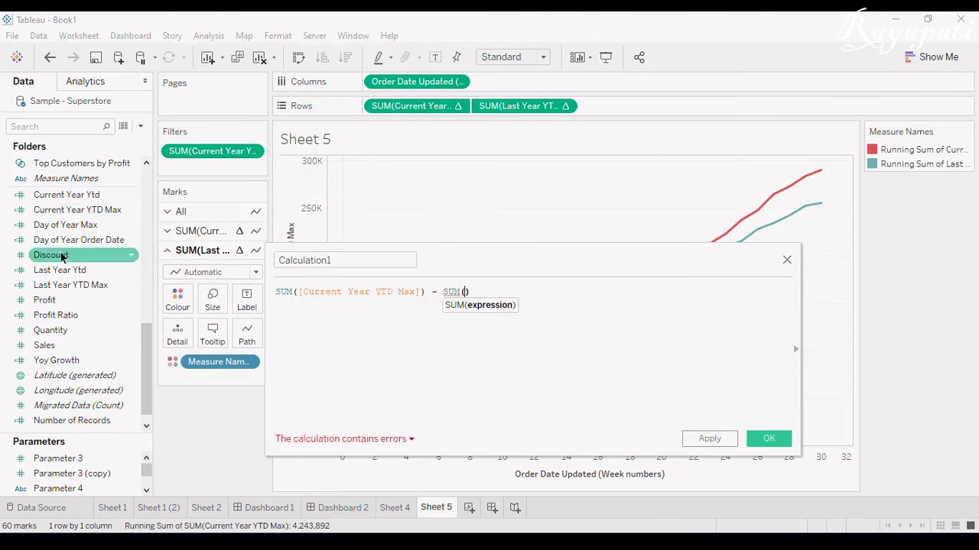
{"action": "left_click_drag", "start_coordinate": [65, 280], "coordinate": [463, 288]}
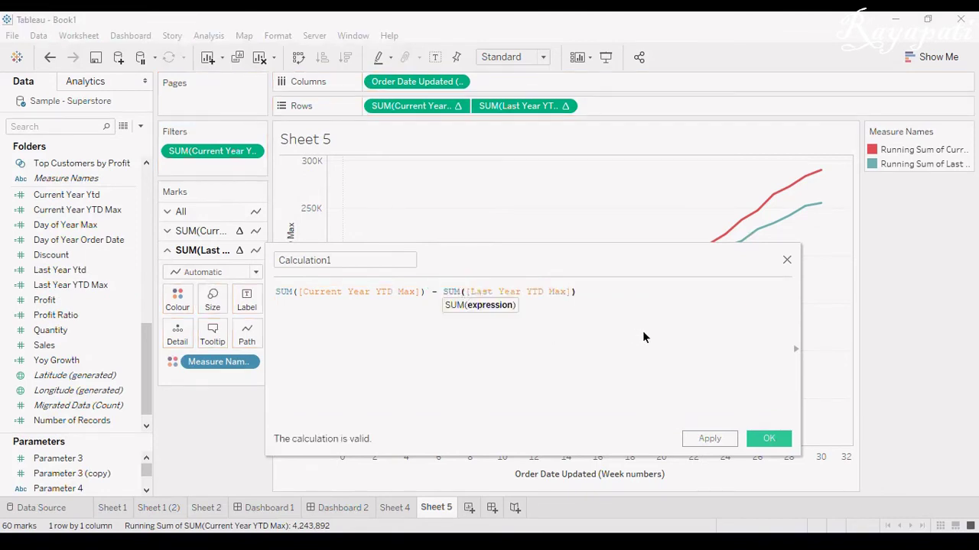
Enclose the difference in parentheses and divide it by SUM([Last Year YTD Max]) on a second line of the formula.
{"action": "type", "text": ") )"}
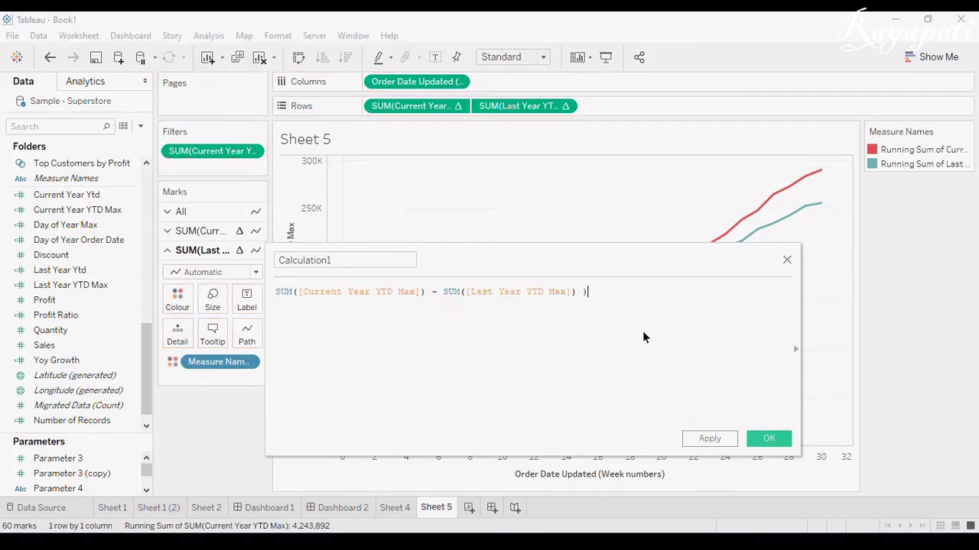
{"action": "left_click", "coordinate": [275, 292]}
{"action": "type", "text": "("}
{"action": "key", "text": "Return"}
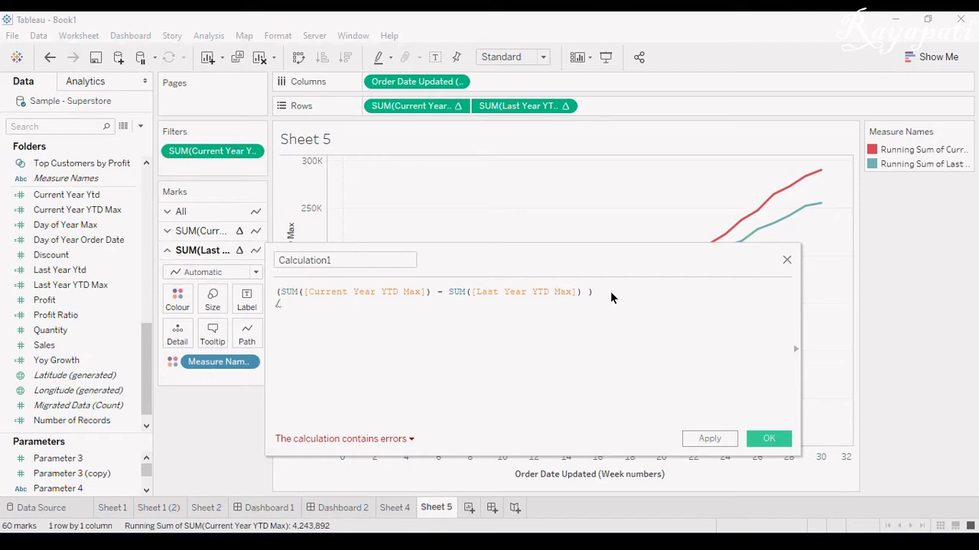
{"action": "type", "text": "SUM("}
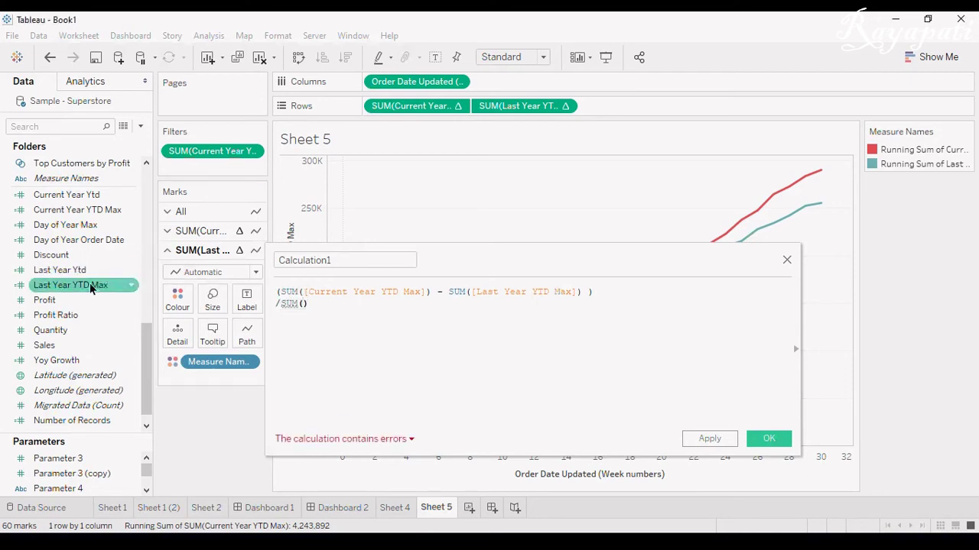
{"action": "left_click_drag", "start_coordinate": [90, 283], "coordinate": [305, 321]}
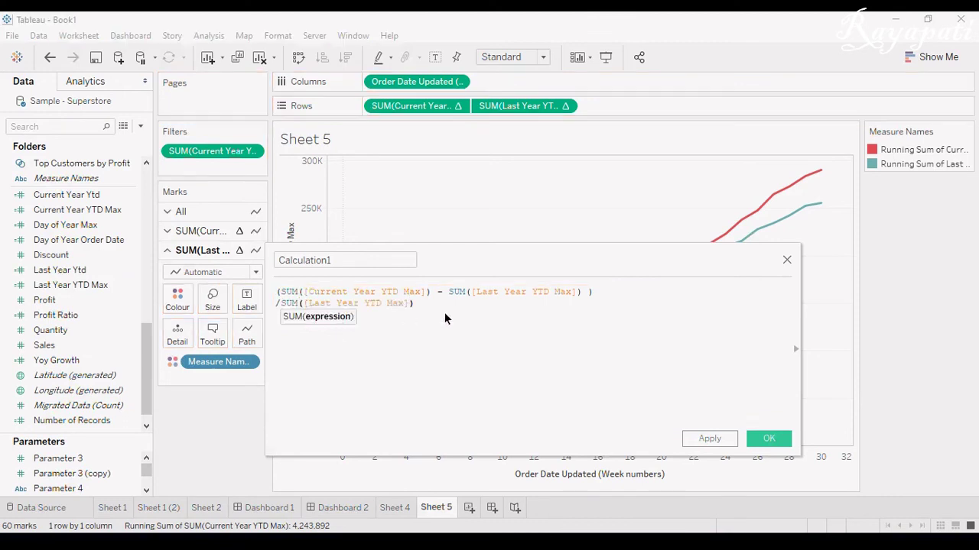
Name the calculation Yoy Max, apply it, and dismiss the error dialog.
{"action": "left_click", "coordinate": [382, 263]}
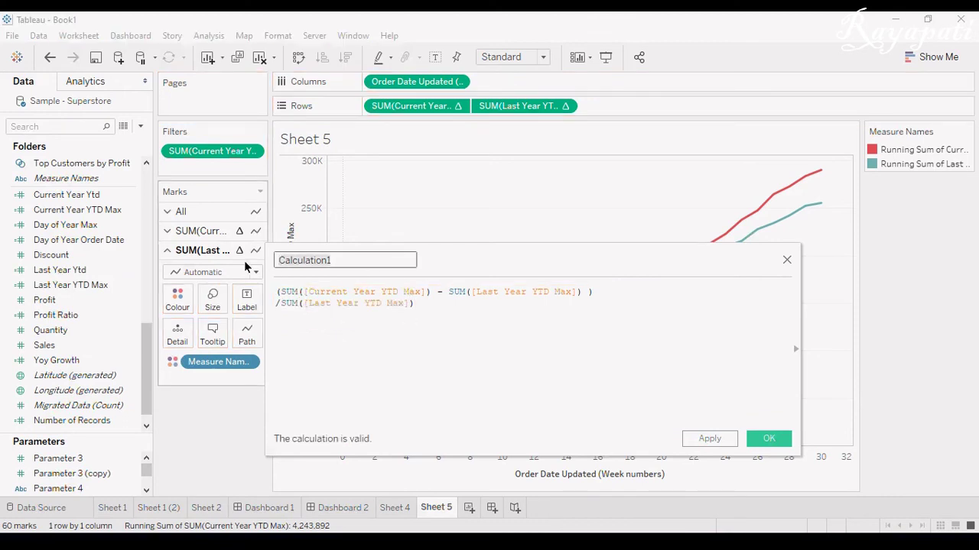
{"action": "key", "text": "ctrl+a"}
{"action": "type", "text": "Yoy"}
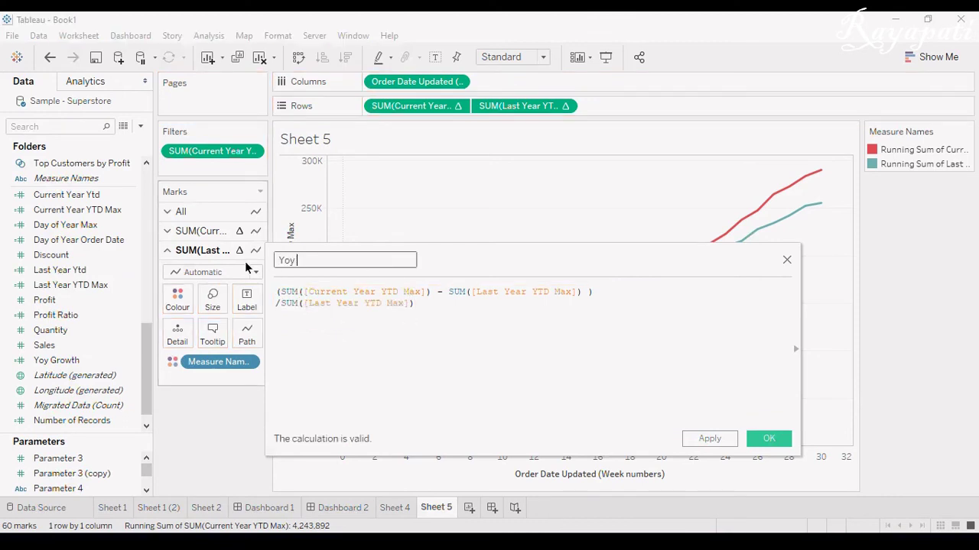
{"action": "type", "text": " Max"}
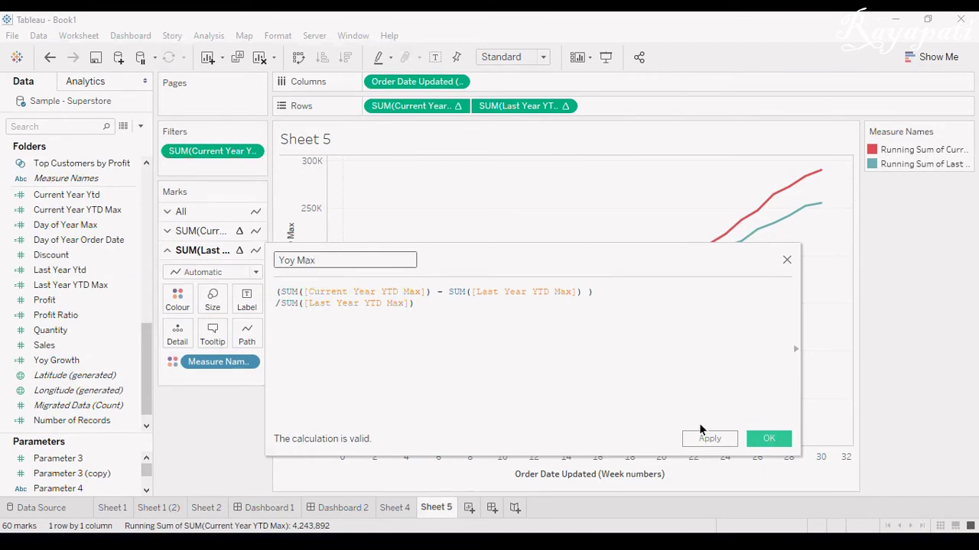
{"action": "left_click", "coordinate": [711, 442]}
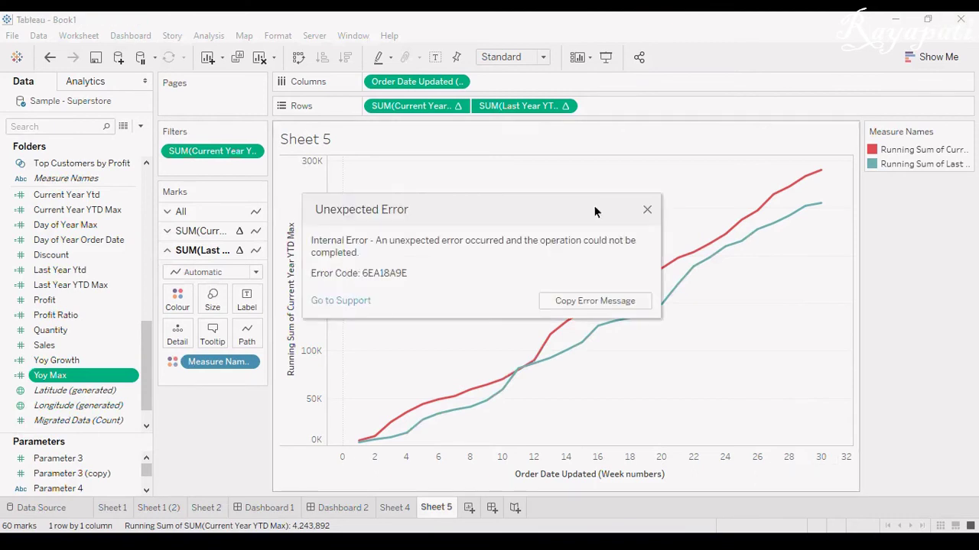
{"action": "left_click", "coordinate": [647, 210]}
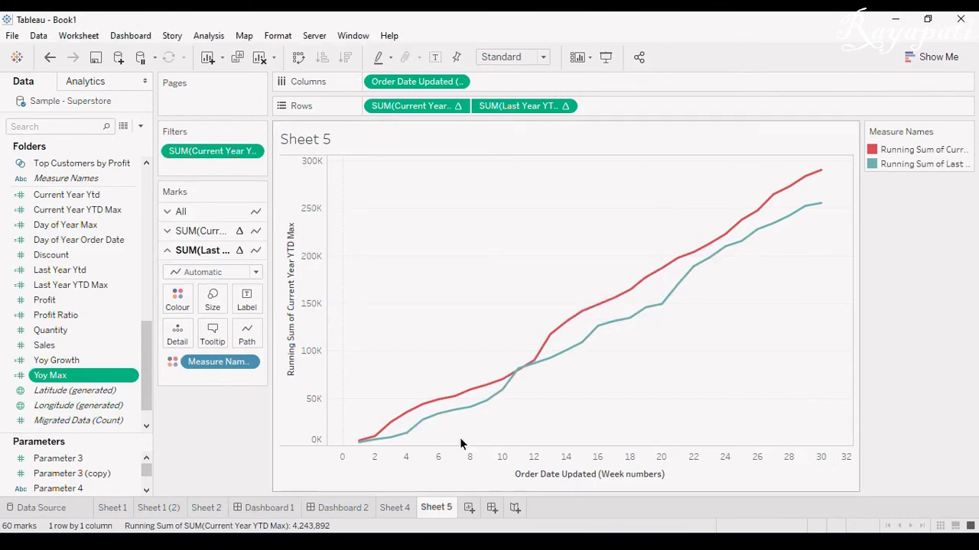
Add a new worksheet and place Order Date Updated (Week numbers) on Columns as a continuous field.
{"action": "left_click", "coordinate": [469, 506]}
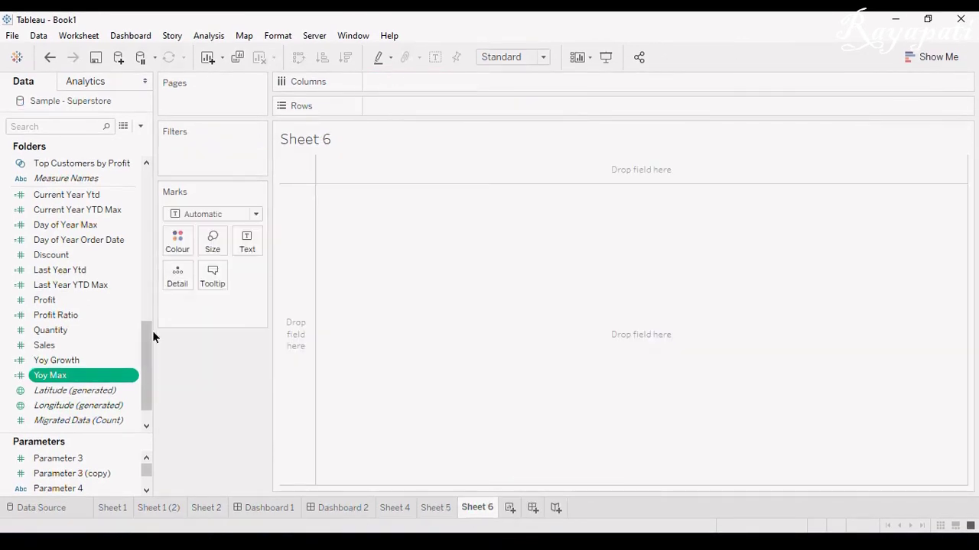
{"action": "left_click_drag", "start_coordinate": [145, 349], "coordinate": [143, 267]}
{"action": "left_click_drag", "start_coordinate": [107, 313], "coordinate": [441, 75]}
{"action": "left_click", "coordinate": [458, 81]}
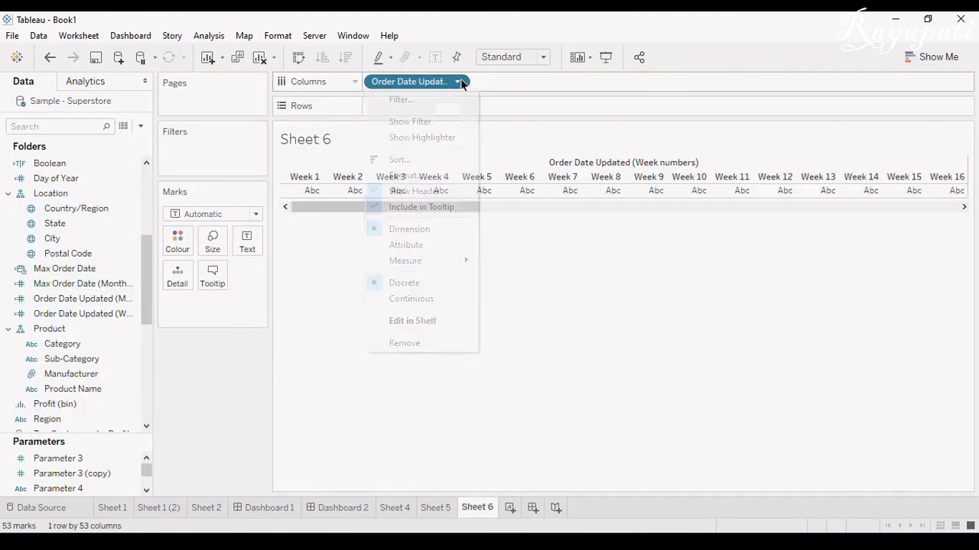
{"action": "left_click", "coordinate": [413, 299]}
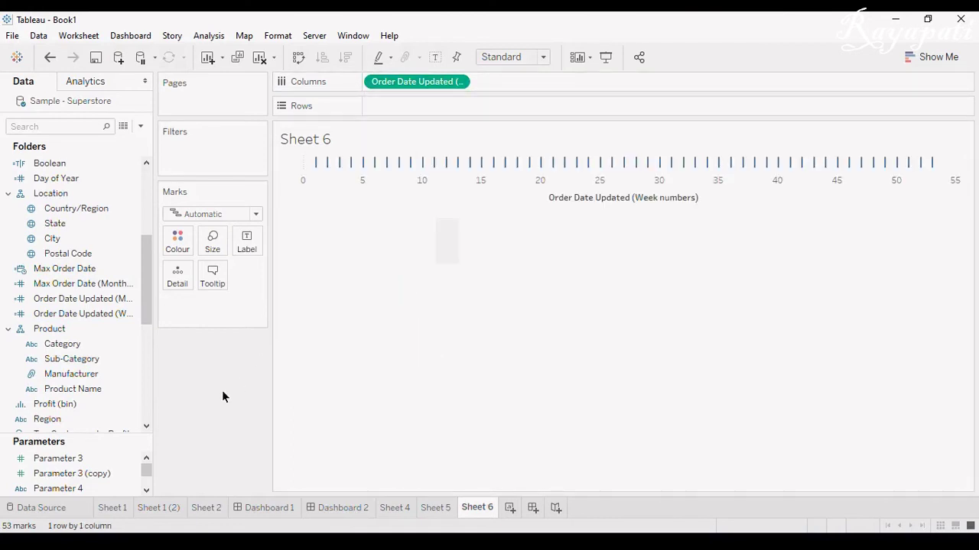
Add Yoy Max to Rows and change the mark type to Area.
{"action": "left_click_drag", "start_coordinate": [144, 288], "coordinate": [146, 371]}
{"action": "left_click_drag", "start_coordinate": [76, 389], "coordinate": [431, 104]}
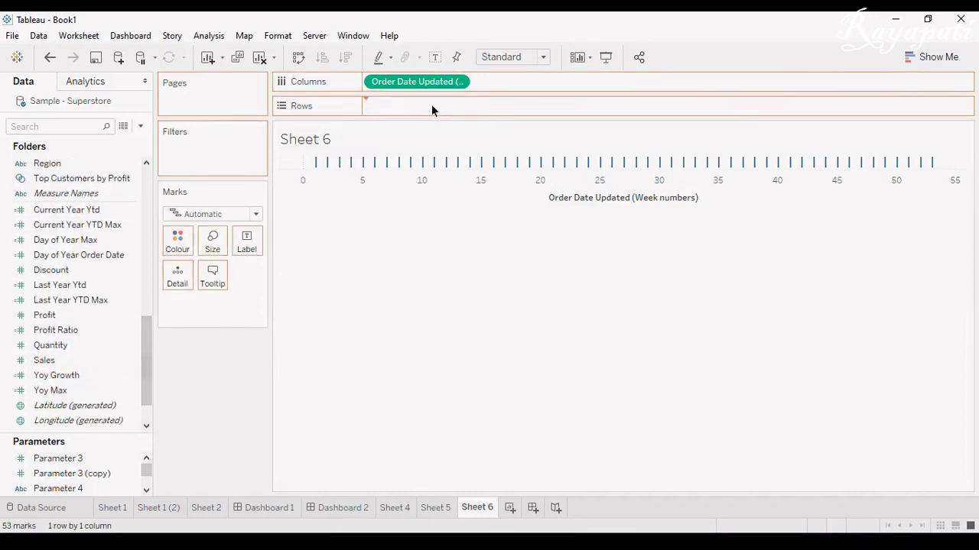
{"action": "left_click", "coordinate": [256, 214]}
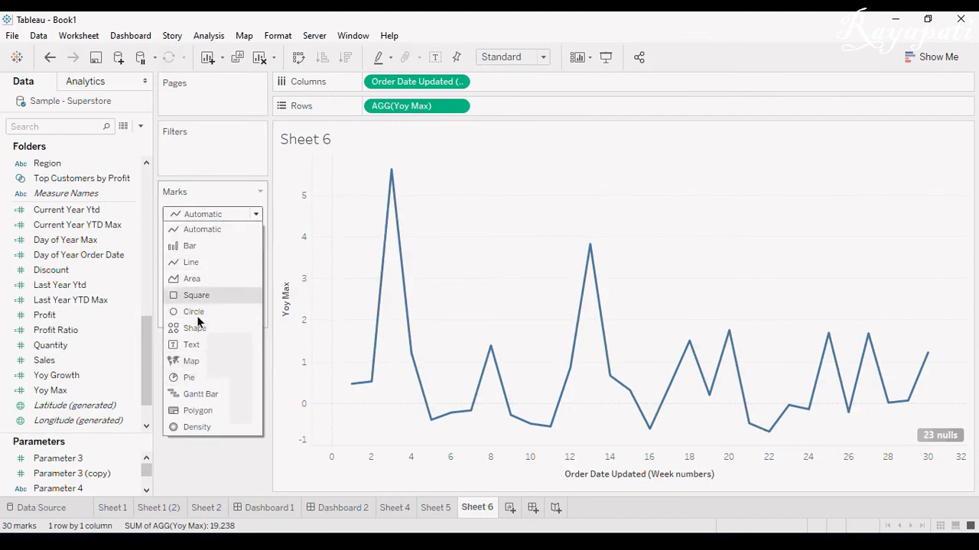
{"action": "left_click", "coordinate": [198, 281]}
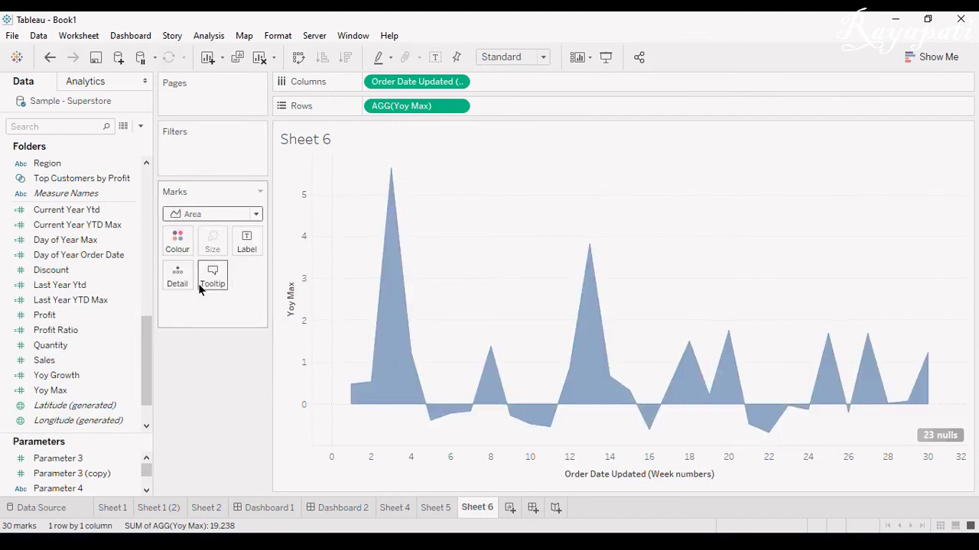
Create a new dashboard, add Sheet 5 to it, and remove the Measure Names colour legend.
{"action": "left_click", "coordinate": [533, 507]}
{"action": "mouse_move", "coordinate": [109, 289]}
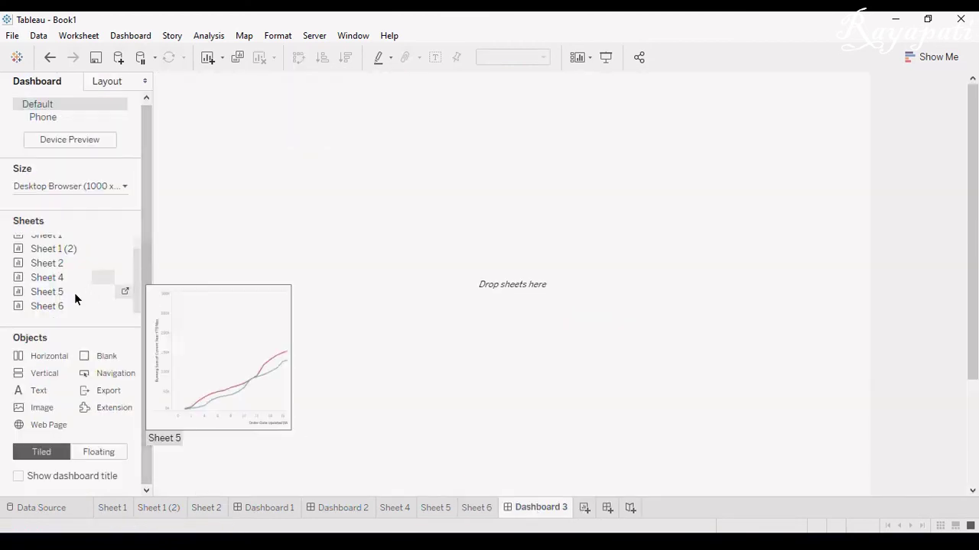
{"action": "left_click_drag", "start_coordinate": [73, 293], "coordinate": [327, 332]}
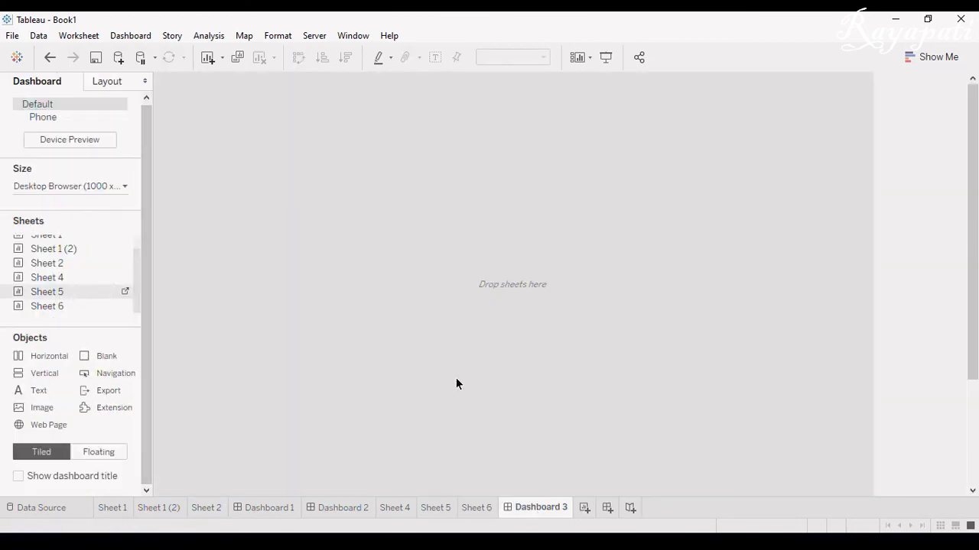
{"action": "left_click_drag", "start_coordinate": [457, 383], "coordinate": [457, 383]}
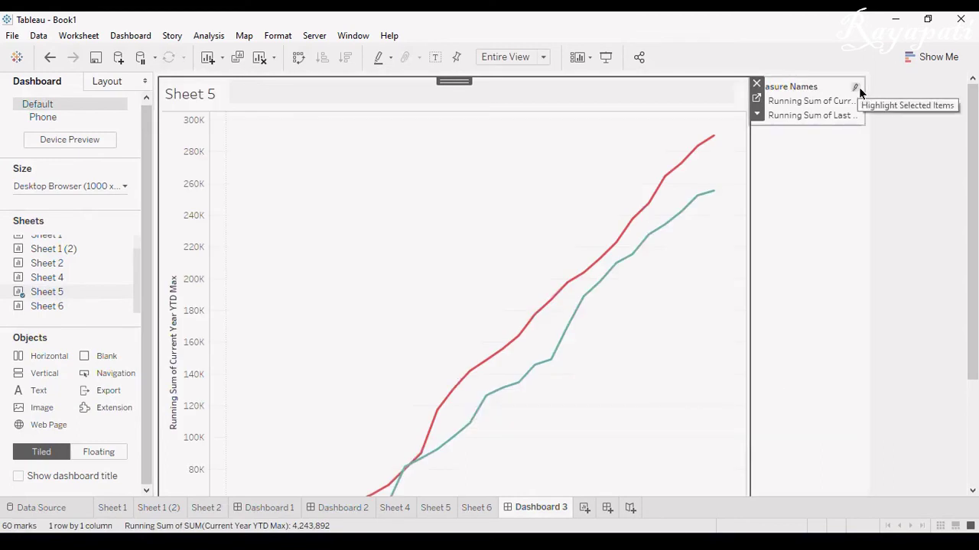
{"action": "left_click", "coordinate": [861, 85]}
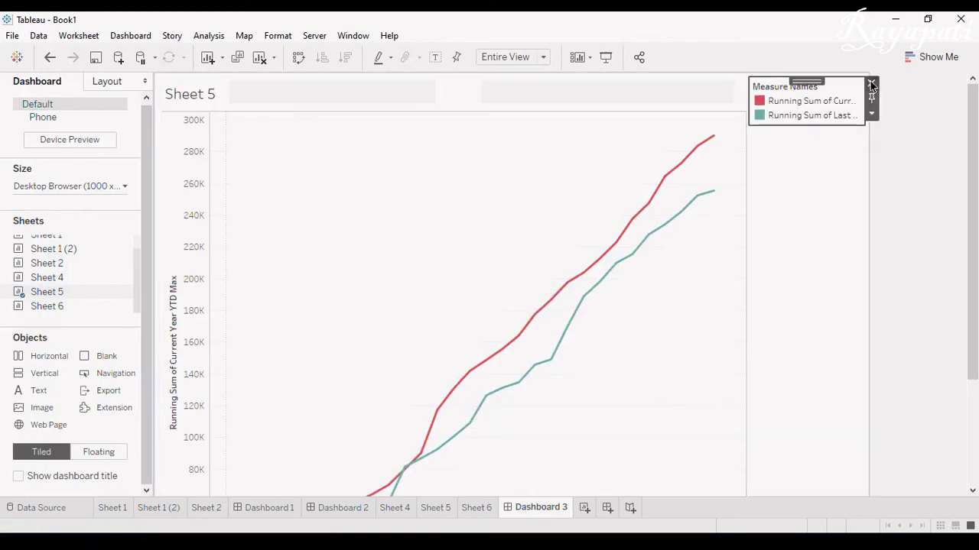
{"action": "left_click", "coordinate": [871, 84]}
Place Sheet 6 above Sheet 5 on the dashboard and filter the null Yoy Max values out of it.
{"action": "mouse_move", "coordinate": [47, 312]}
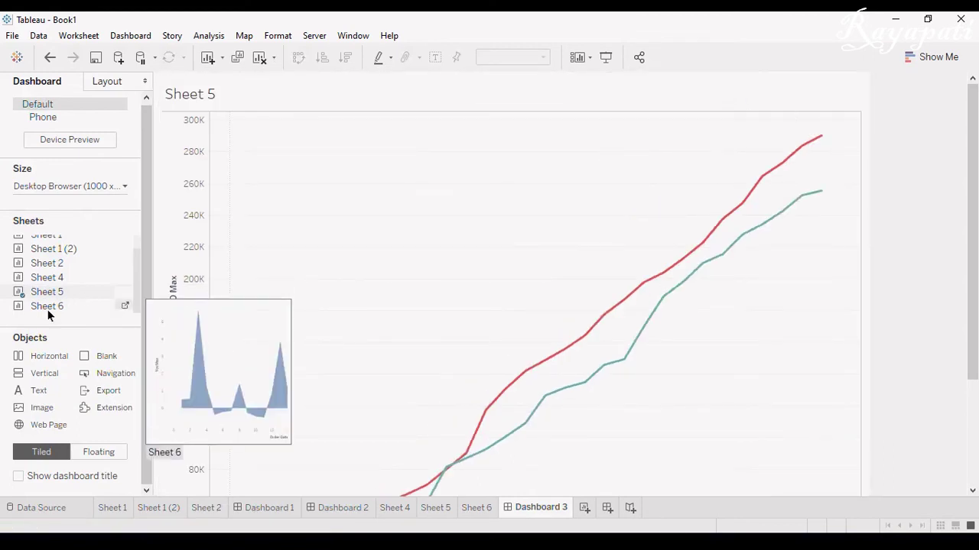
{"action": "left_click_drag", "start_coordinate": [42, 313], "coordinate": [454, 229]}
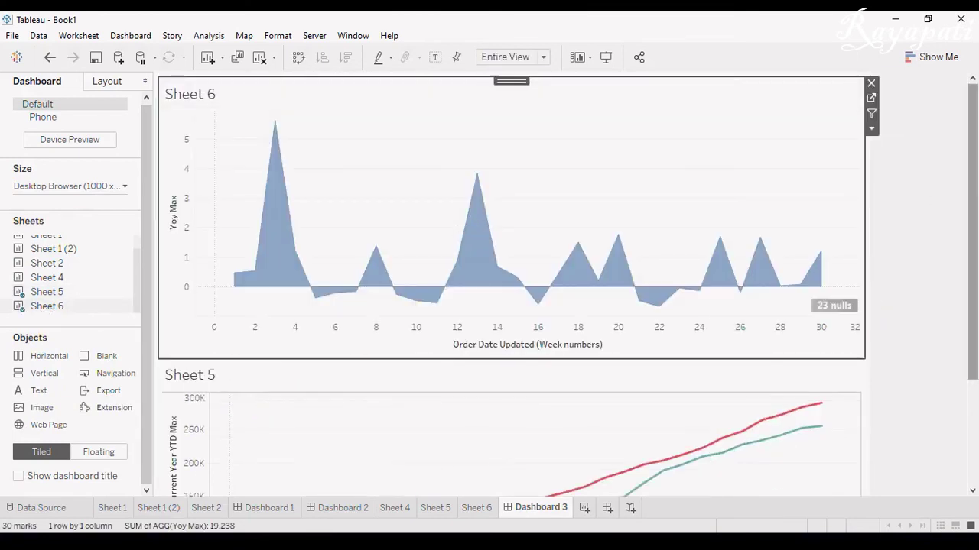
{"action": "left_click", "coordinate": [832, 305]}
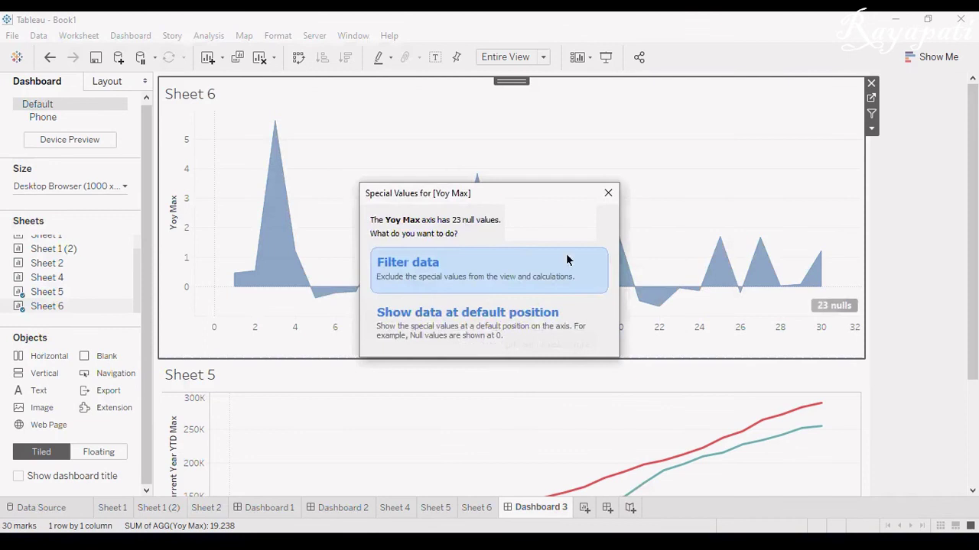
{"action": "left_click", "coordinate": [520, 261]}
Review both dashboard charts, and compare the Yoy Max area chart on Sheet 6 with the Yoy Growth chart on Sheet 2.
{"action": "left_click_drag", "start_coordinate": [972, 240], "coordinate": [973, 338]}
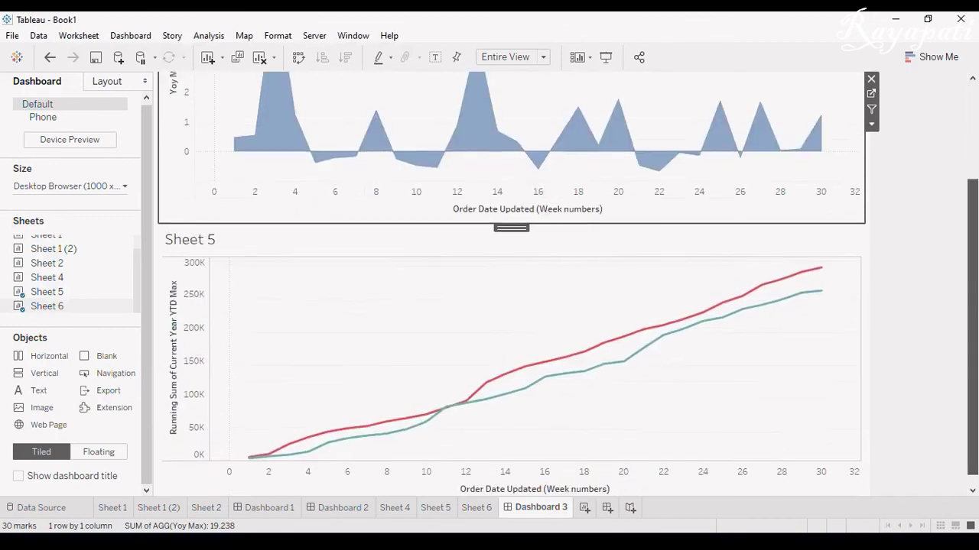
{"action": "mouse_move", "coordinate": [971, 267]}
{"action": "left_mouse_down"}
{"action": "mouse_move", "coordinate": [971, 278]}
{"action": "mouse_move", "coordinate": [971, 203]}
{"action": "mouse_move", "coordinate": [971, 251]}
{"action": "left_mouse_up"}
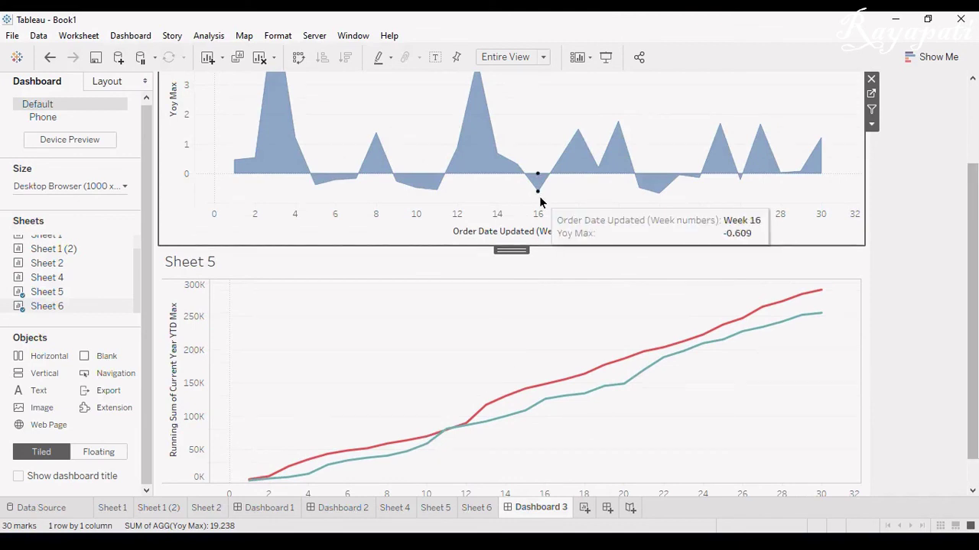
{"action": "left_click", "coordinate": [476, 509]}
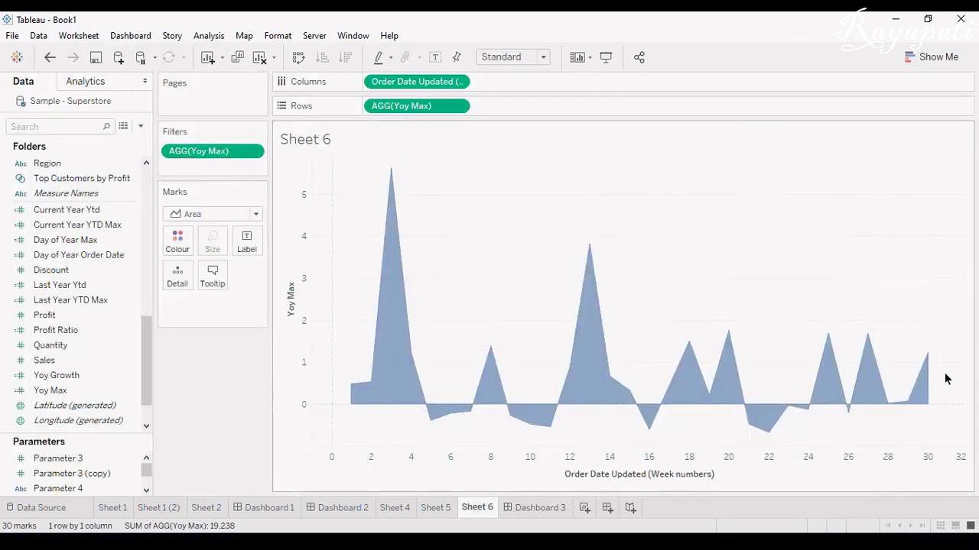
{"action": "mouse_move", "coordinate": [925, 359]}
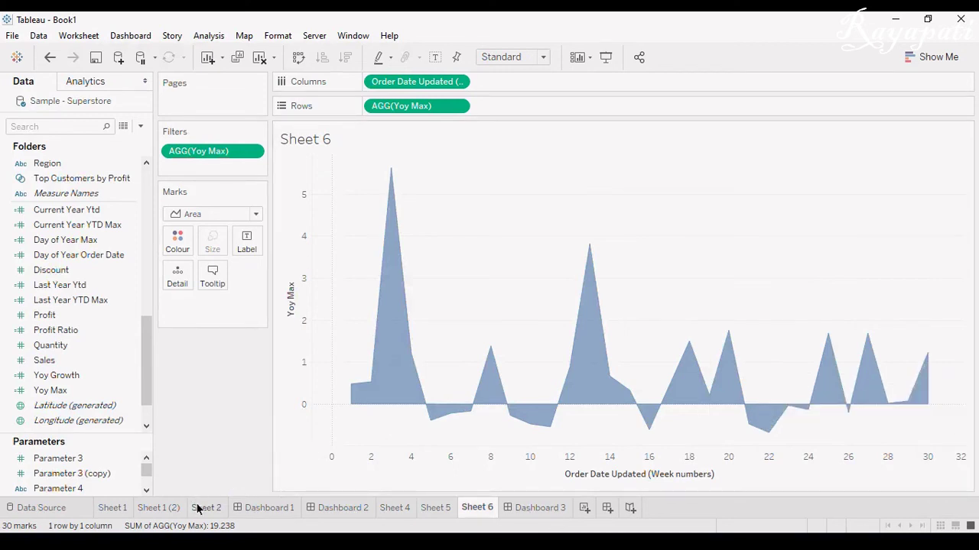
{"action": "mouse_move", "coordinate": [199, 510]}
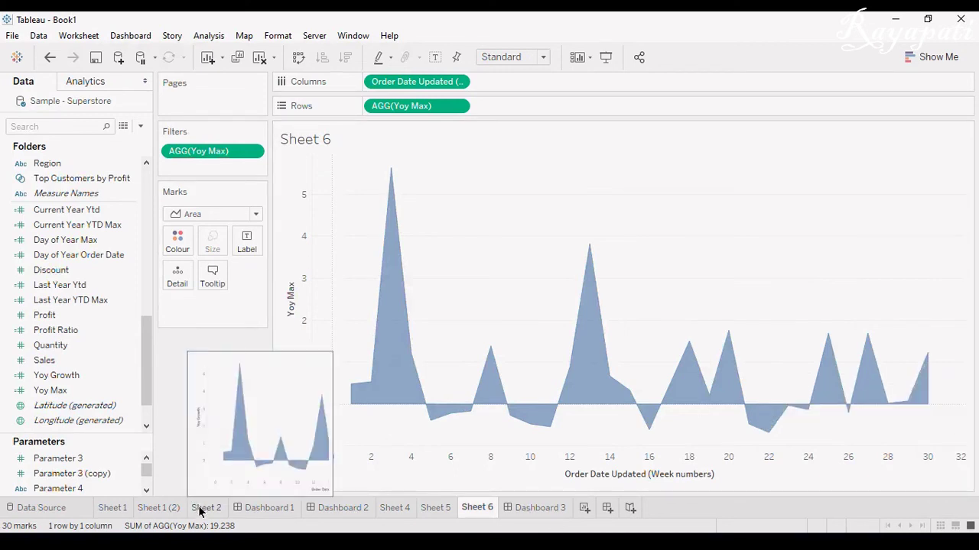
{"action": "left_click", "coordinate": [203, 509]}
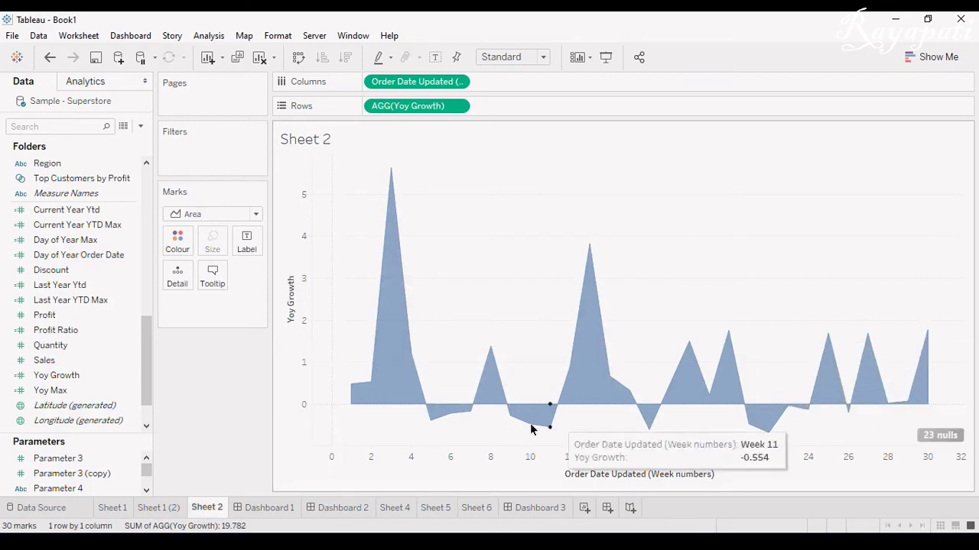
{"action": "left_click", "coordinate": [478, 508]}
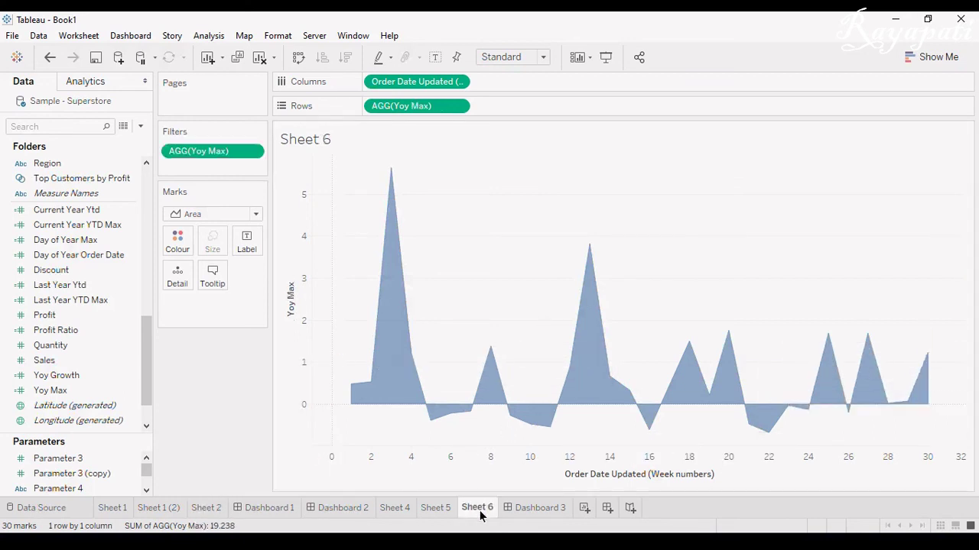
{"action": "mouse_move", "coordinate": [824, 363]}
{"action": "mouse_move", "coordinate": [527, 501]}
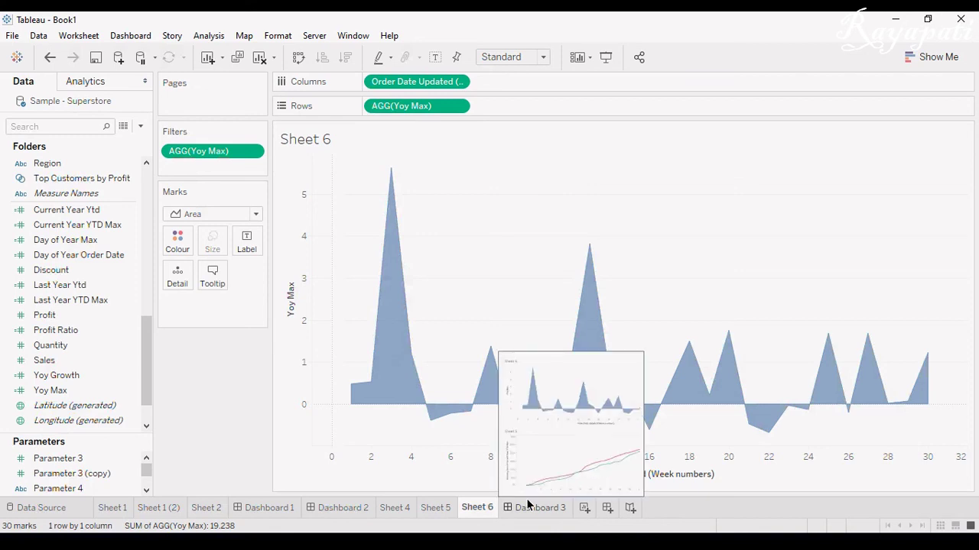